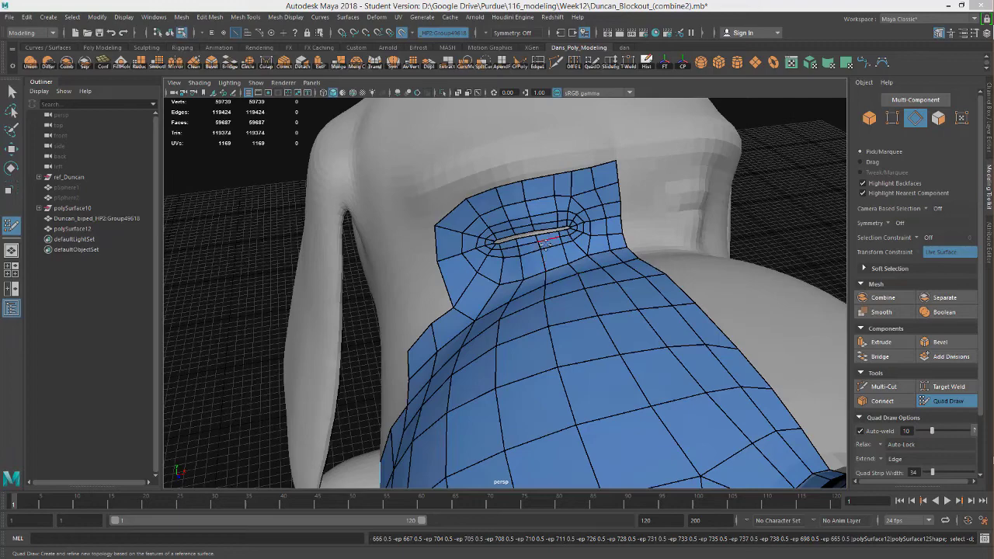
Delete a block of quads from the rounded blue patch and fill the hole's lower part.
alt+drag(546, 244, 600, 288)
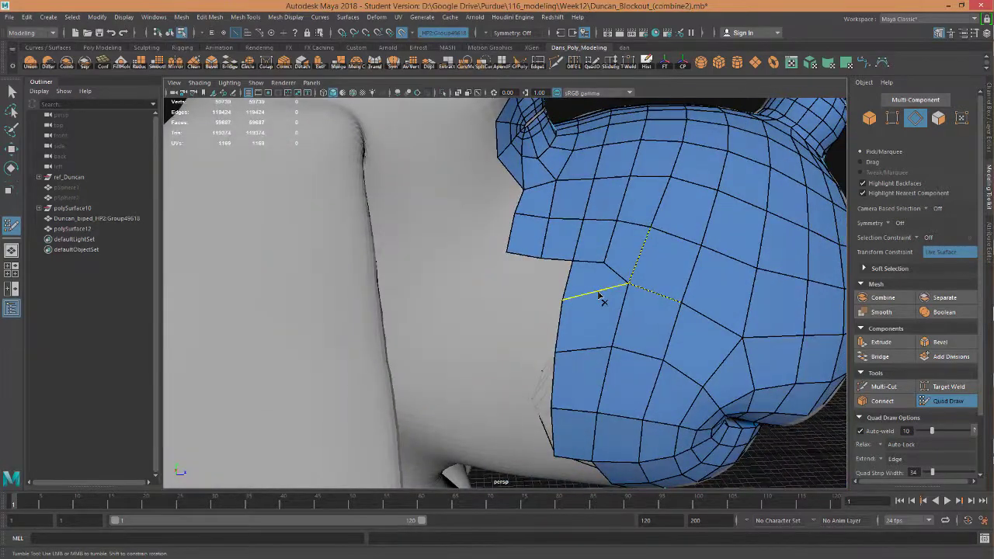
ctrl+shift+click(640, 285)
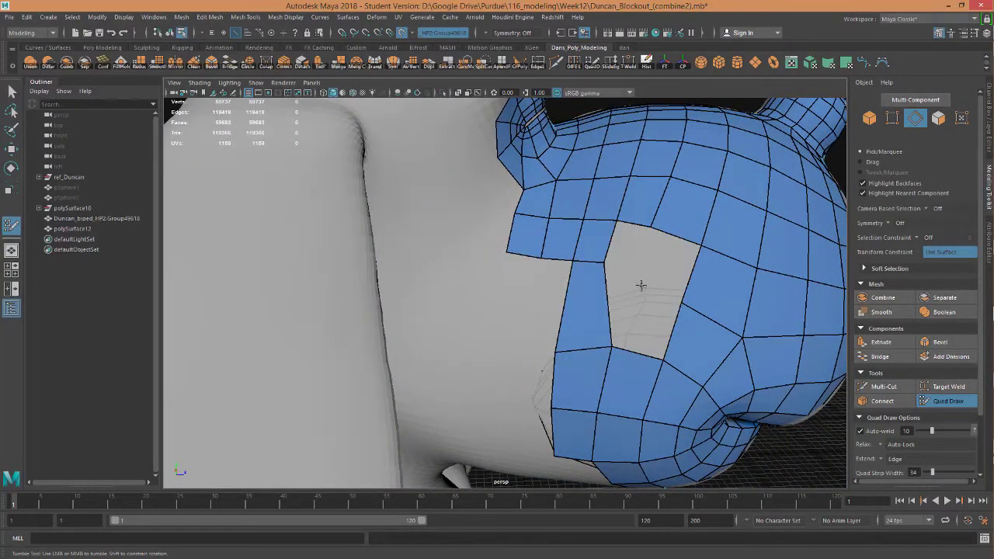
alt+drag(637, 260, 637, 282)
alt+middle_drag(637, 282, 625, 319)
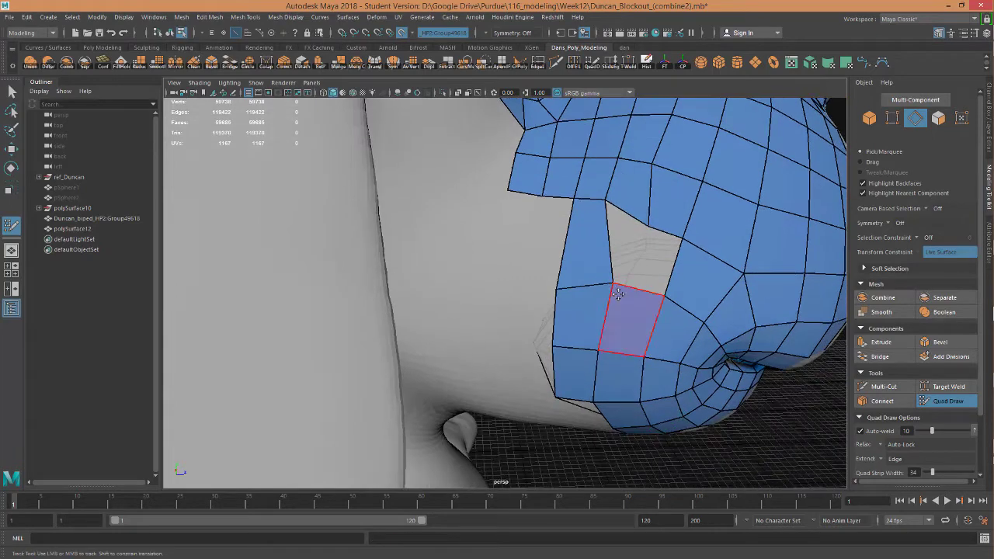
shift+click(625, 322)
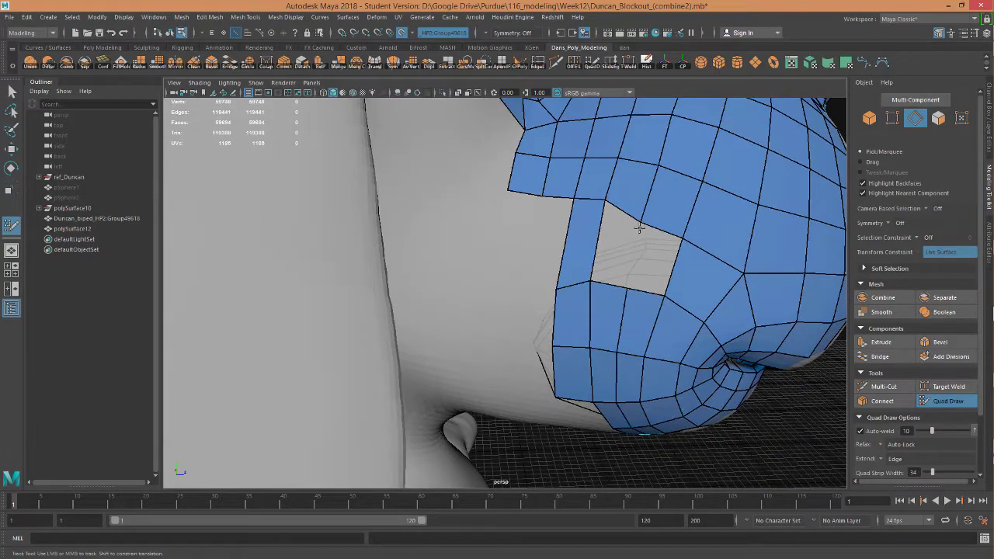
Fill the remaining gap with a new face, covering the front up to the neck.
shift+click(621, 244)
alt+drag(621, 243, 613, 217)
alt+right_drag(613, 217, 613, 203)
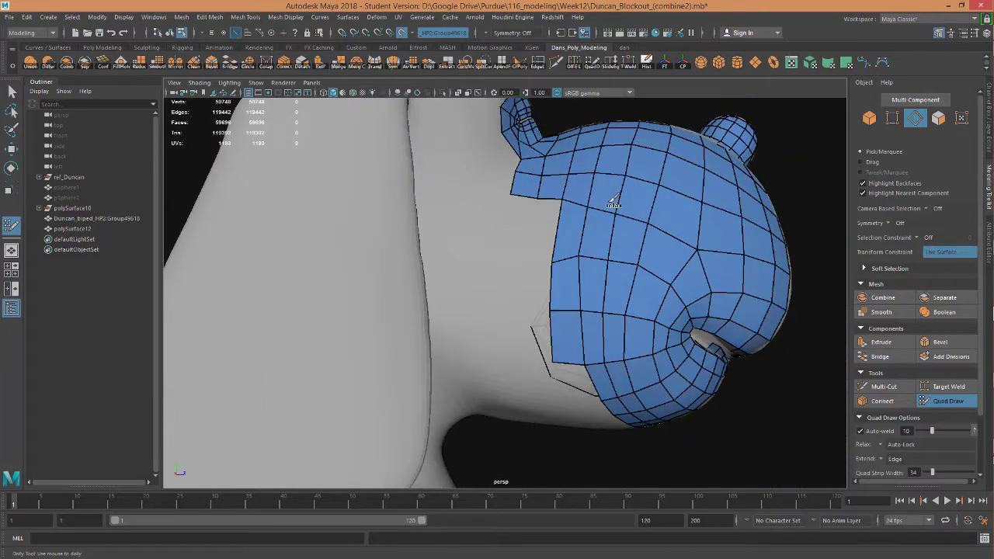
alt+drag(661, 174, 705, 240)
alt+middle_drag(705, 240, 707, 273)
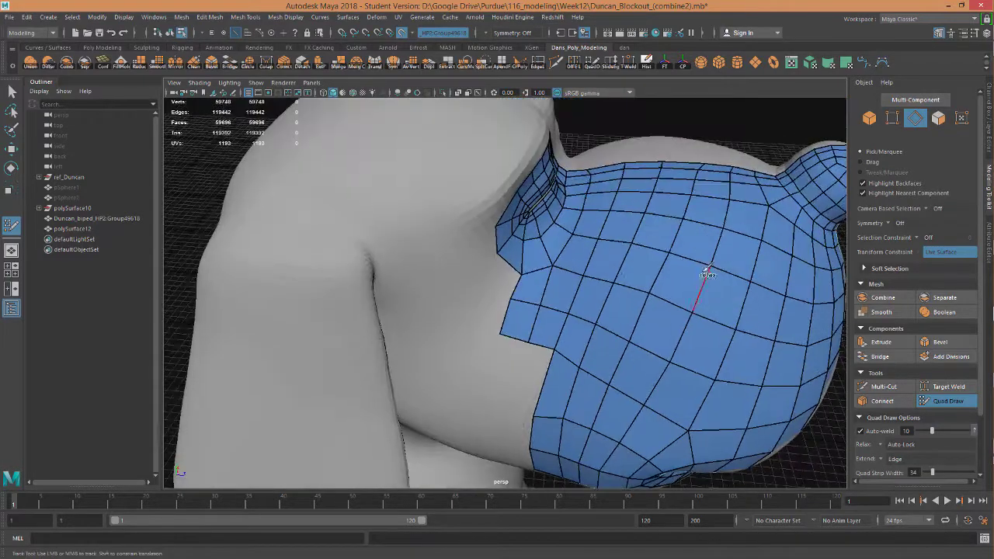
mouse_move(621, 326)
alt+mouse_down()
mouse_move(610, 199)
mouse_move(505, 248)
alt+mouse_up()
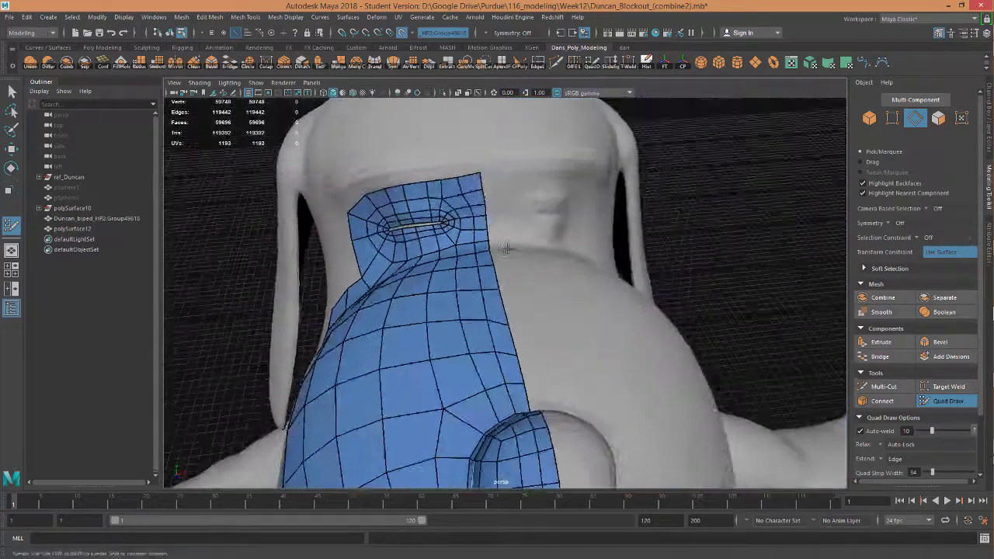
Insert two edge loops around the slit opening.
mouse_move(505, 248)
alt+right_down()
mouse_move(543, 222)
mouse_move(604, 243)
alt+right_up()
ctrl+click(544, 225)
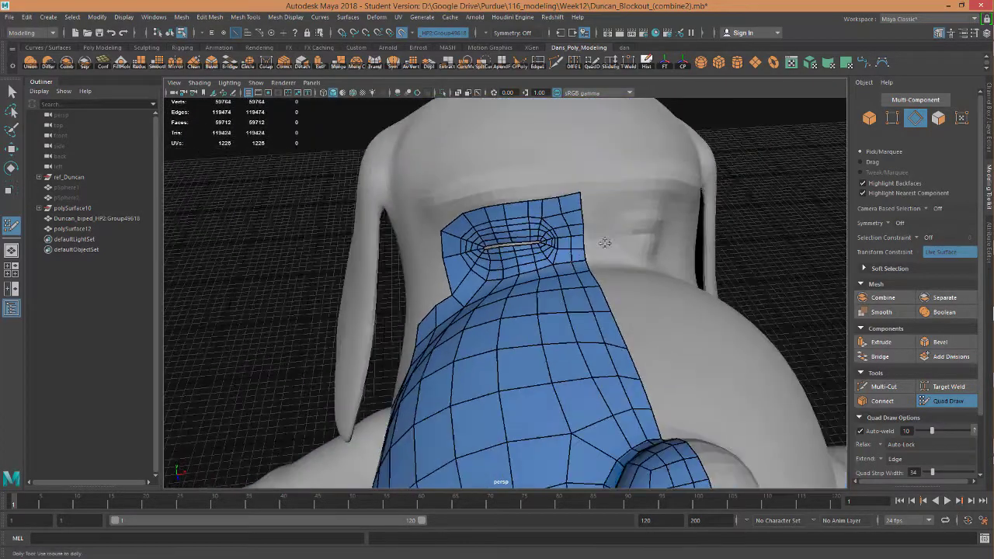
alt+middle_drag(604, 243, 565, 201)
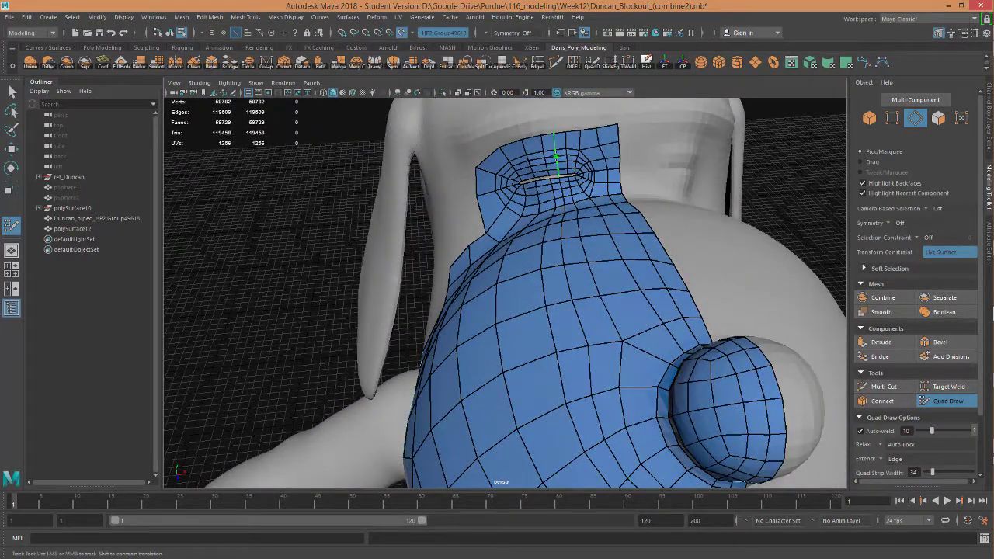
ctrl+click(556, 163)
alt+drag(555, 163, 614, 258)
scroll(613, 258, up, 3)
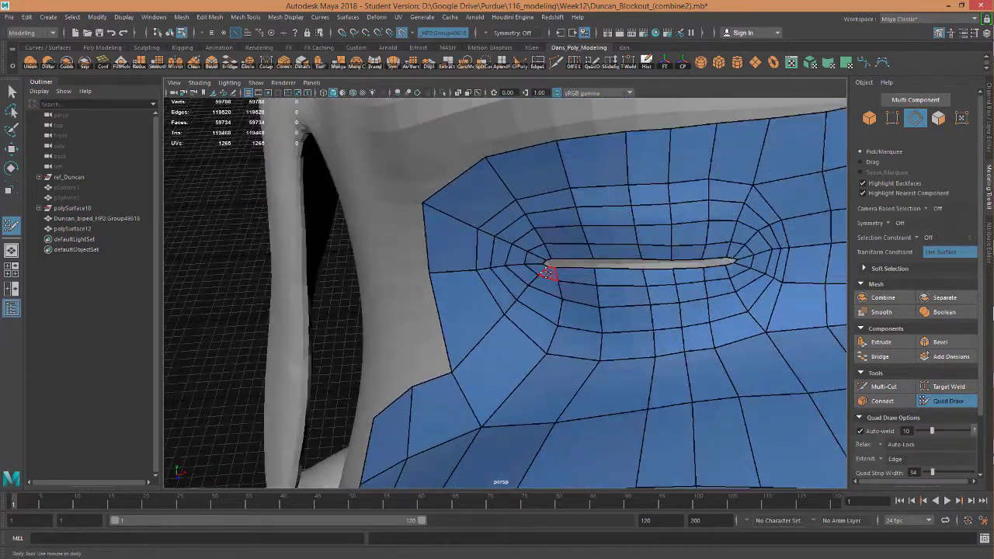
scroll(581, 222, up, 1)
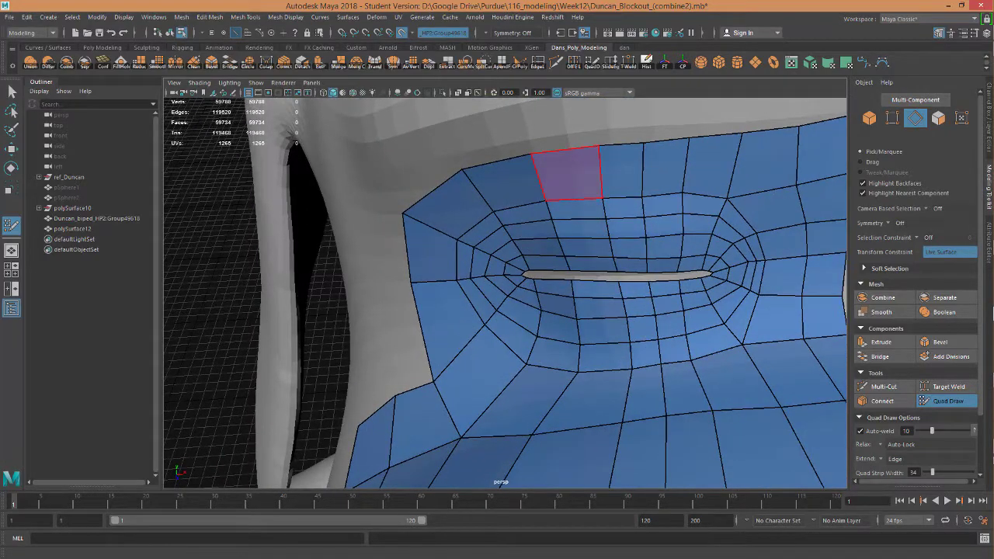
Undo a stray vertex slide and relax the faces above the slit.
mouse_move(602, 199)
mouse_down()
mouse_move(576, 199)
mouse_move(574, 221)
mouse_up()
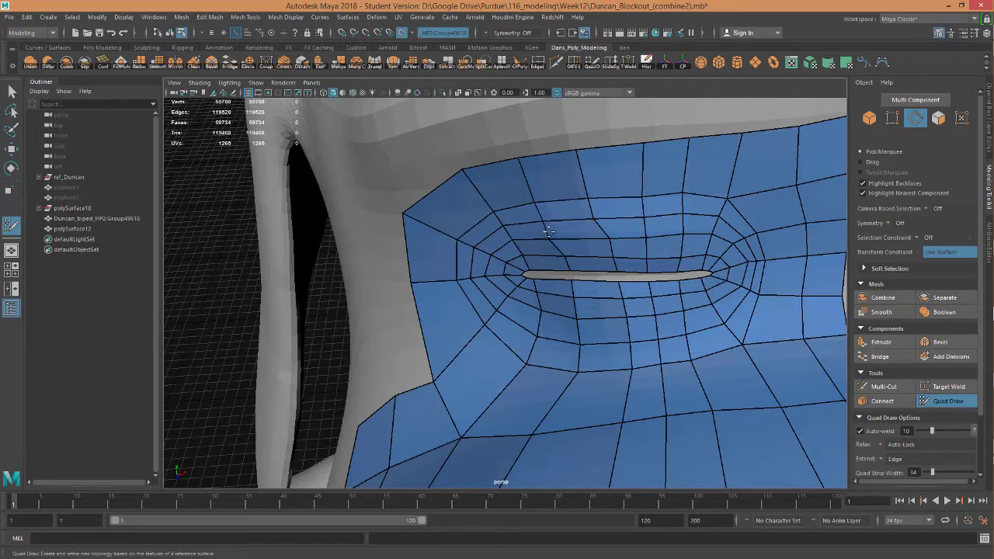
key(ctrl+z)
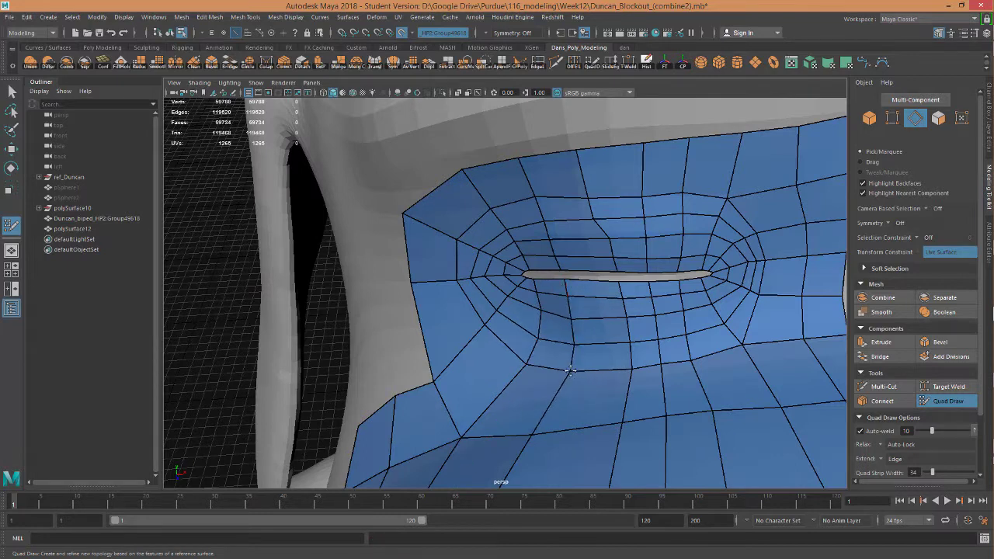
shift+drag(588, 211, 578, 202)
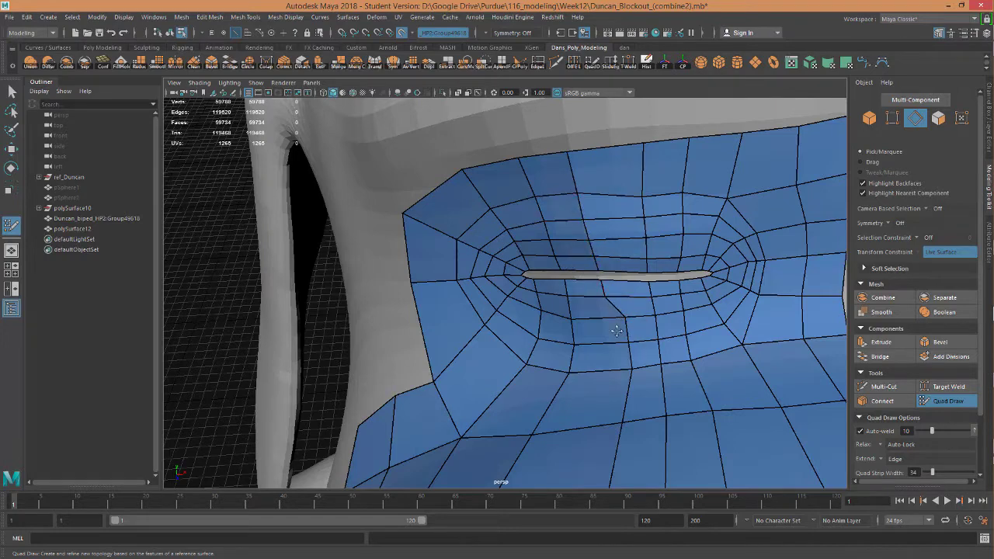
Straighten an edge above the slit by moving its top vertex.
alt+drag(621, 401, 570, 334)
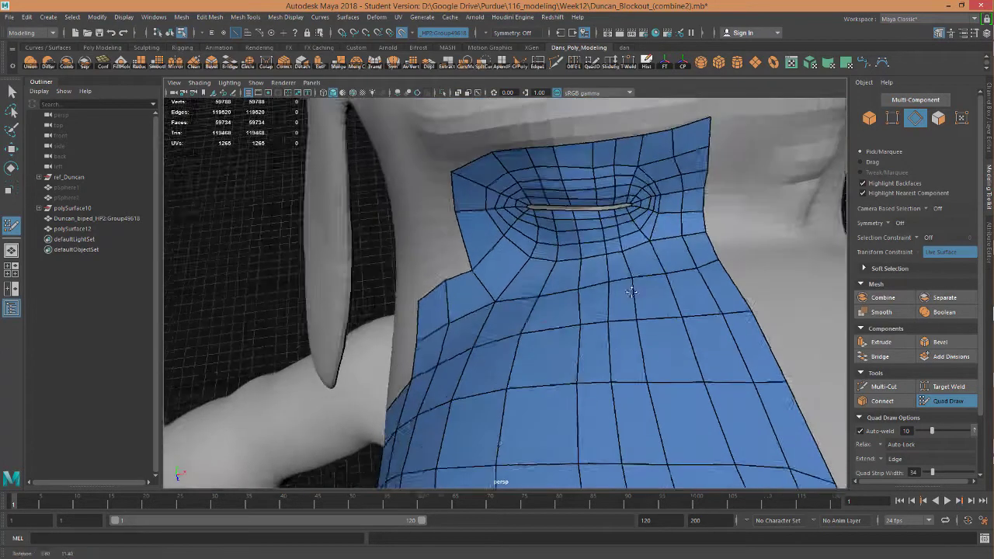
alt+middle_drag(571, 334, 586, 265)
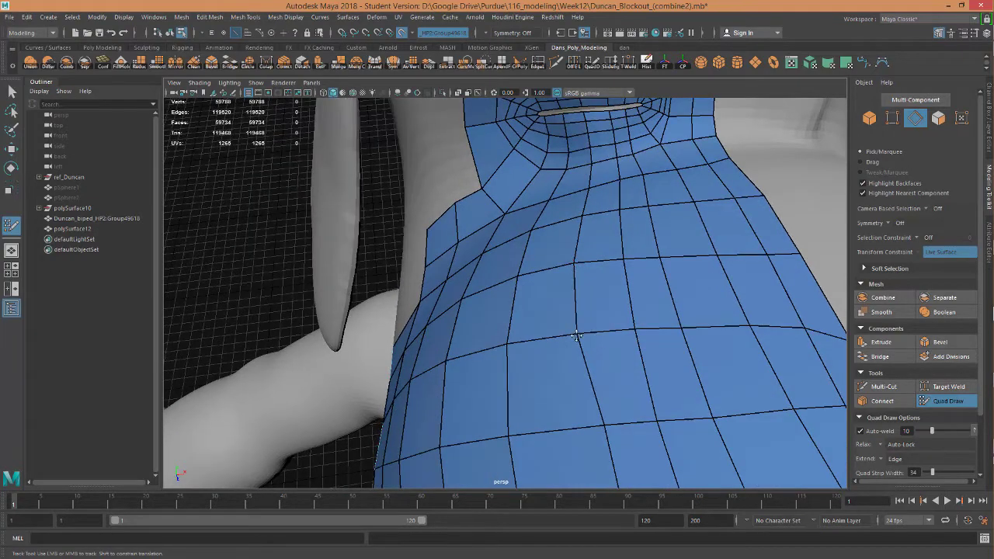
scroll(598, 295, up, 2)
mouse_move(613, 311)
alt+mouse_down()
mouse_move(734, 358)
mouse_move(668, 216)
mouse_move(623, 248)
alt+mouse_up()
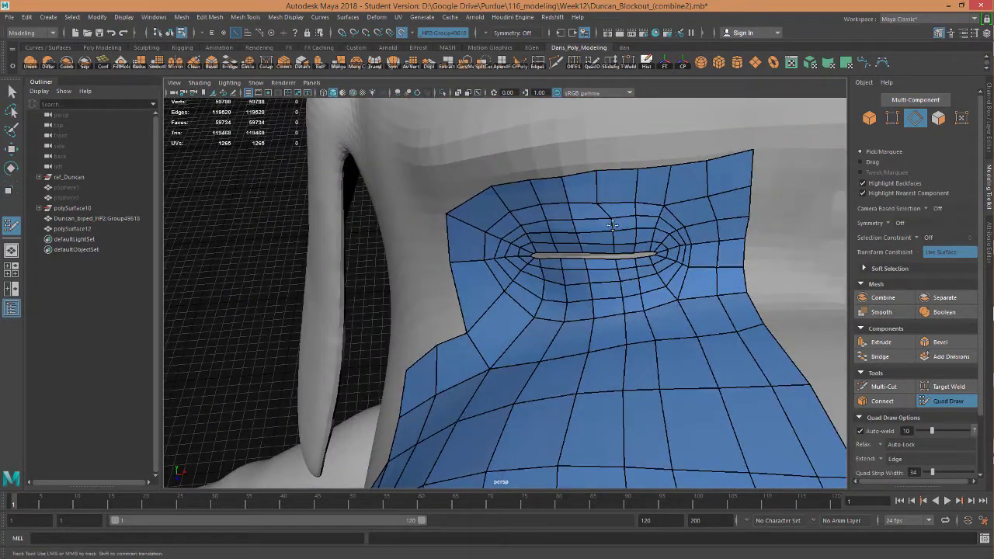
mouse_move(604, 245)
alt+right_down()
mouse_move(643, 222)
mouse_move(497, 207)
mouse_move(544, 270)
alt+right_up()
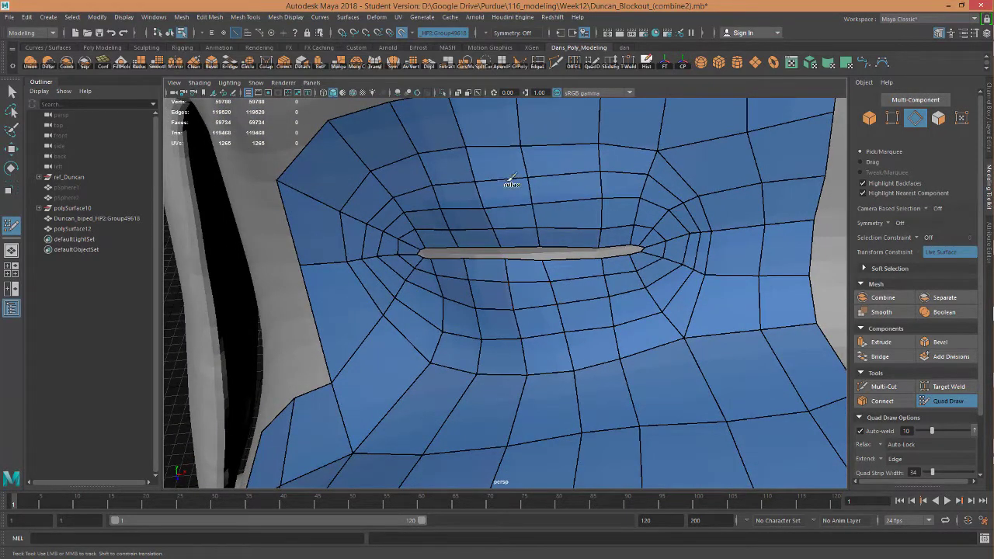
alt+middle_drag(510, 177, 544, 222)
drag(635, 132, 623, 134)
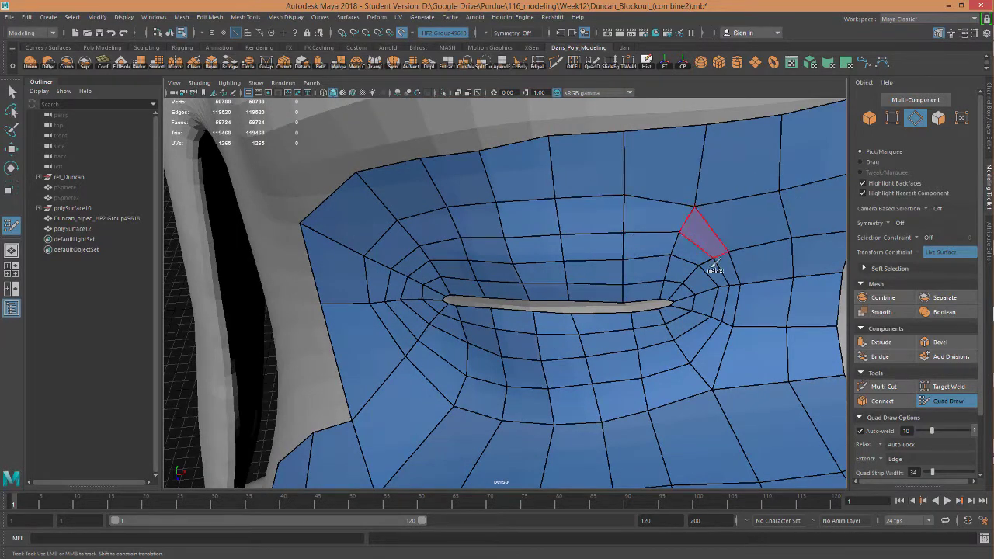
Relax the quads below the slit into an even grid.
alt+middle_drag(714, 261, 615, 269)
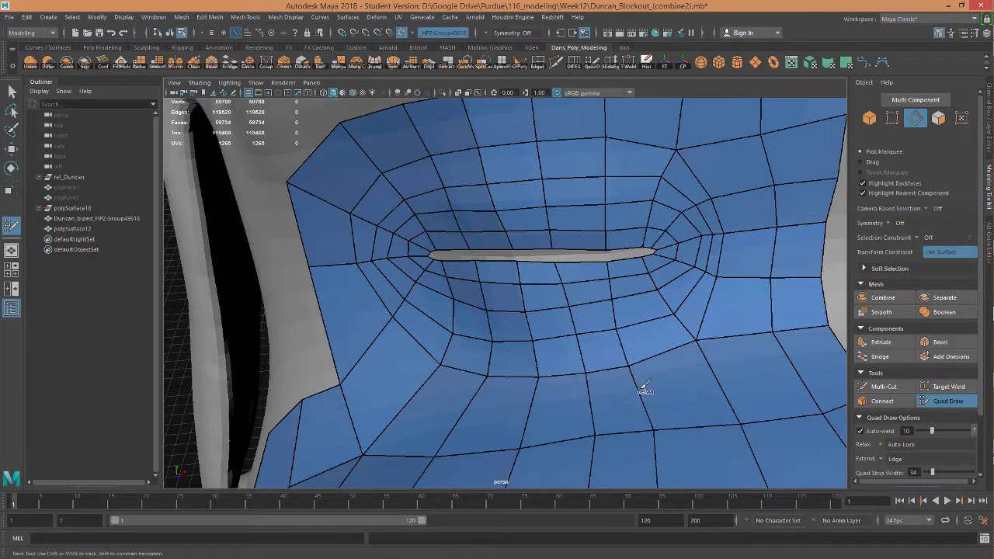
shift+drag(644, 378, 610, 366)
shift+drag(686, 343, 672, 316)
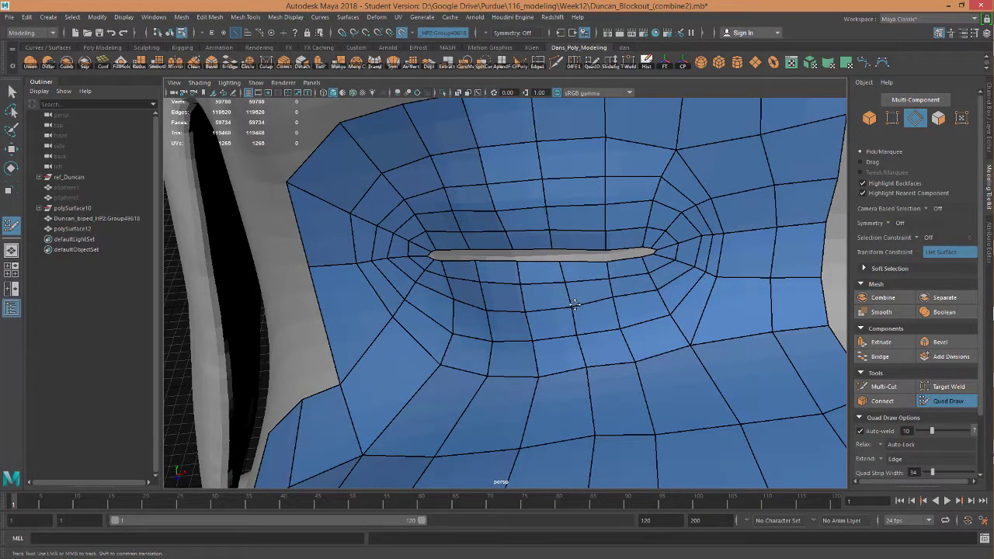
Create a face from the previewed quad, joining the slit patch to the torso mesh.
scroll(612, 295, down, 5)
scroll(613, 295, up, 3)
scroll(619, 268, up, 2)
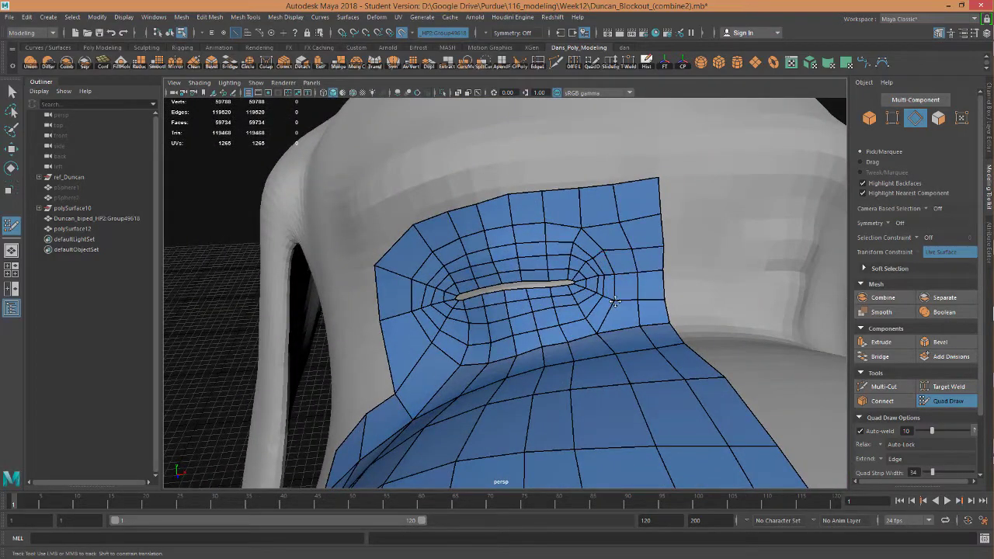
scroll(614, 301, down, 5)
mouse_move(595, 322)
alt+mouse_down()
mouse_move(559, 271)
mouse_move(595, 262)
mouse_move(579, 301)
mouse_move(621, 249)
alt+mouse_up()
scroll(557, 270, up, 2)
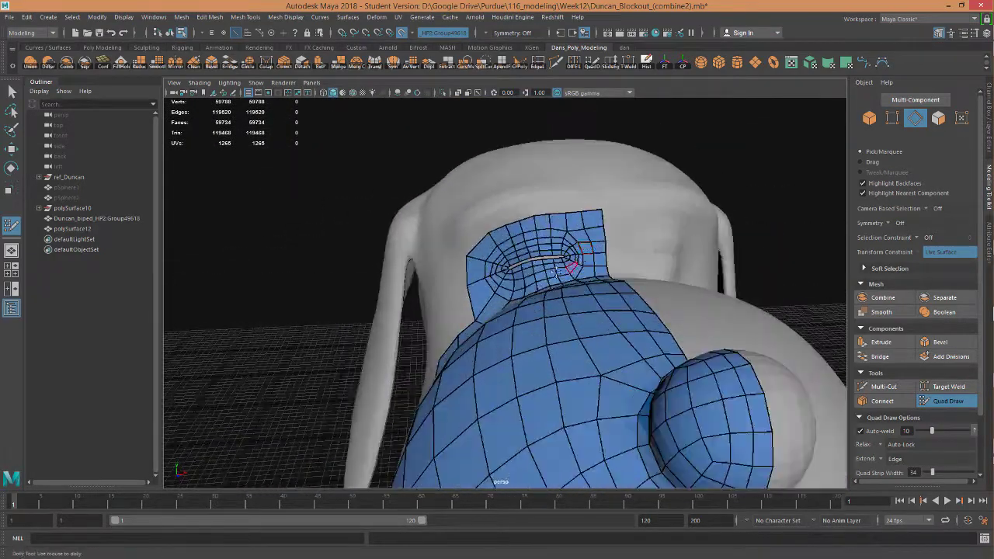
scroll(594, 261, up, 3)
shift+click(580, 301)
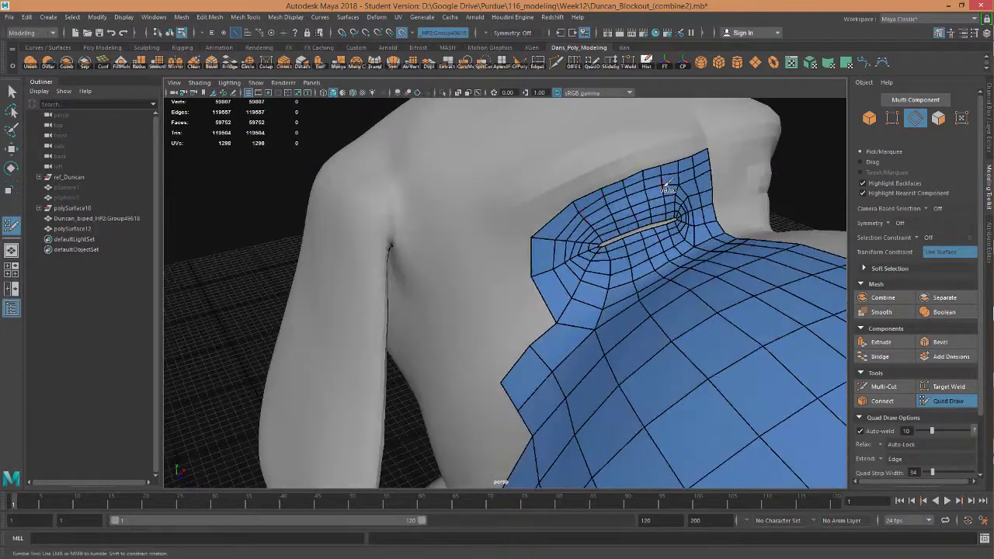
Add two columns of quads along the rounded patch's left border.
alt+drag(667, 188, 604, 339)
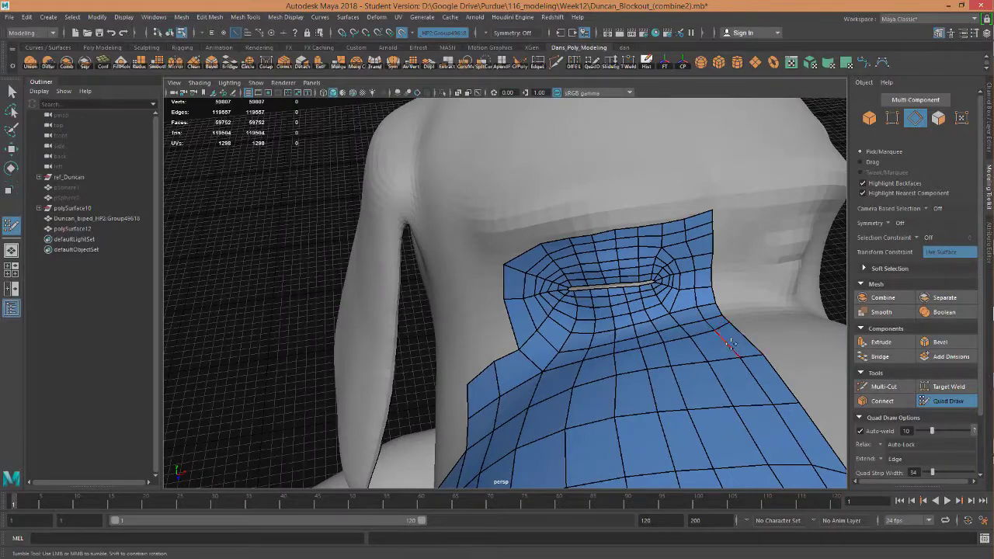
alt+middle_drag(730, 343, 668, 330)
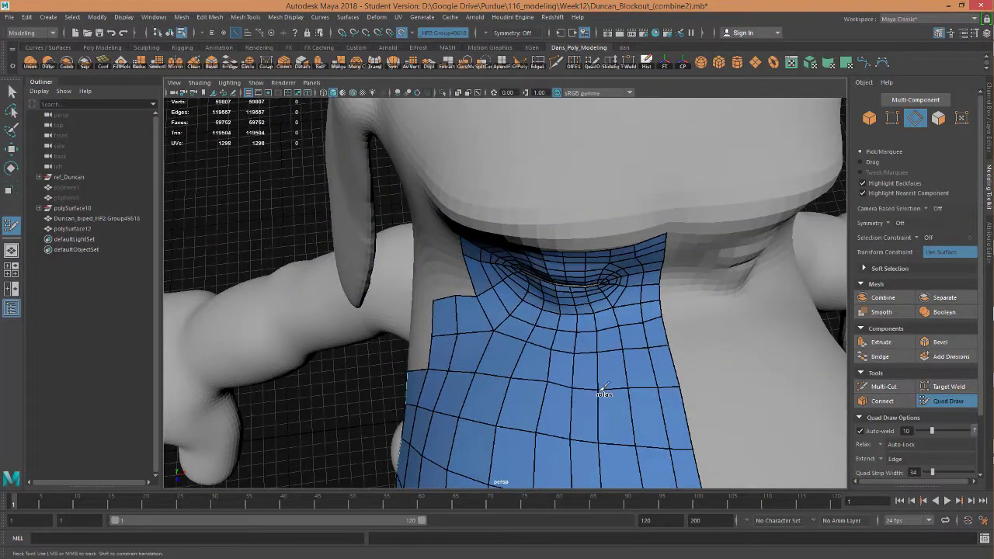
mouse_move(525, 355)
alt+mouse_down()
mouse_move(600, 229)
mouse_move(621, 256)
mouse_move(657, 240)
mouse_move(645, 310)
mouse_move(652, 325)
mouse_move(550, 224)
mouse_move(528, 236)
alt+mouse_up()
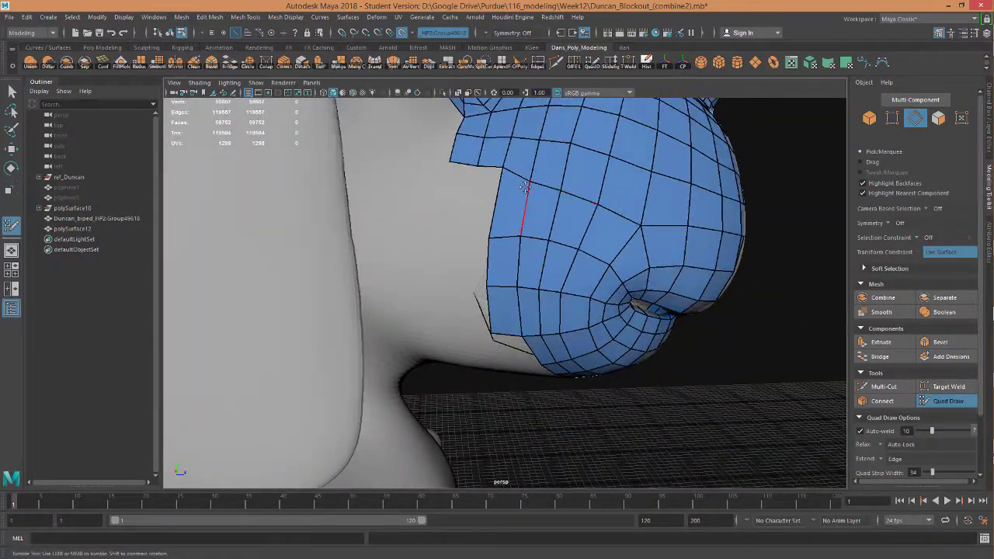
alt+middle_drag(530, 177, 514, 256)
drag(489, 256, 446, 256)
Relax the upper-left quads of the patch into an even grid.
alt+drag(606, 255, 544, 161)
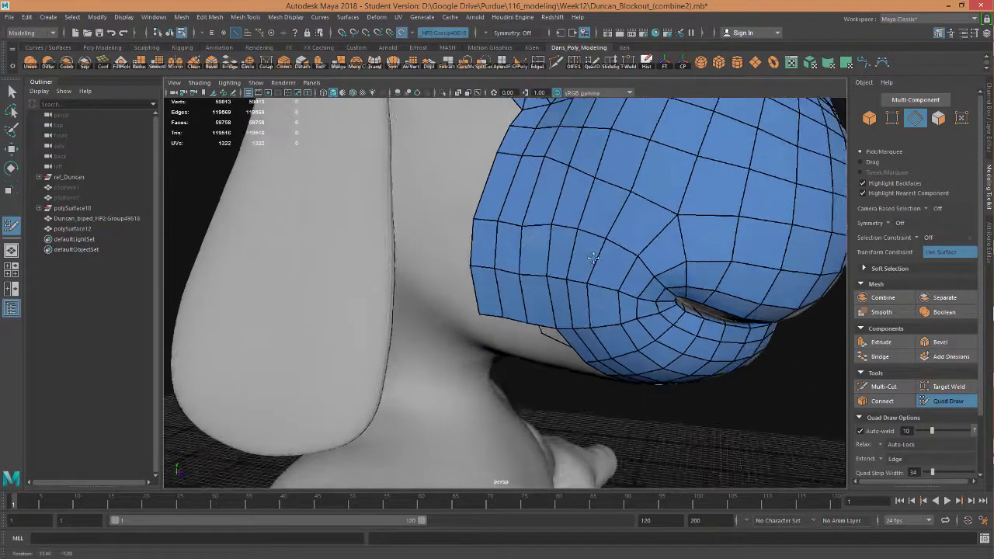
shift+drag(651, 173, 485, 161)
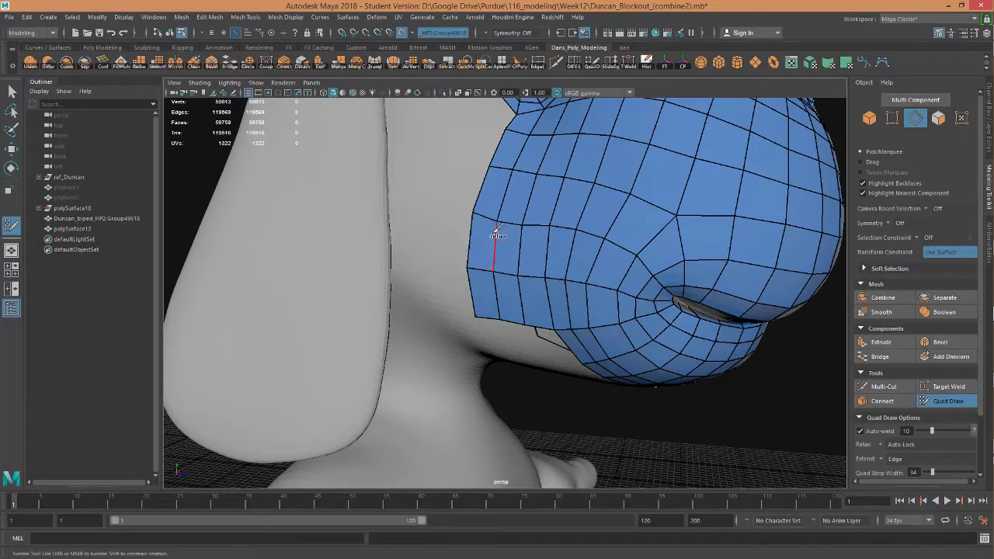
mouse_move(627, 228)
alt+mouse_down()
mouse_move(508, 302)
mouse_move(643, 337)
mouse_move(483, 261)
mouse_move(608, 272)
mouse_move(557, 229)
mouse_move(691, 260)
mouse_move(630, 305)
alt+mouse_up()
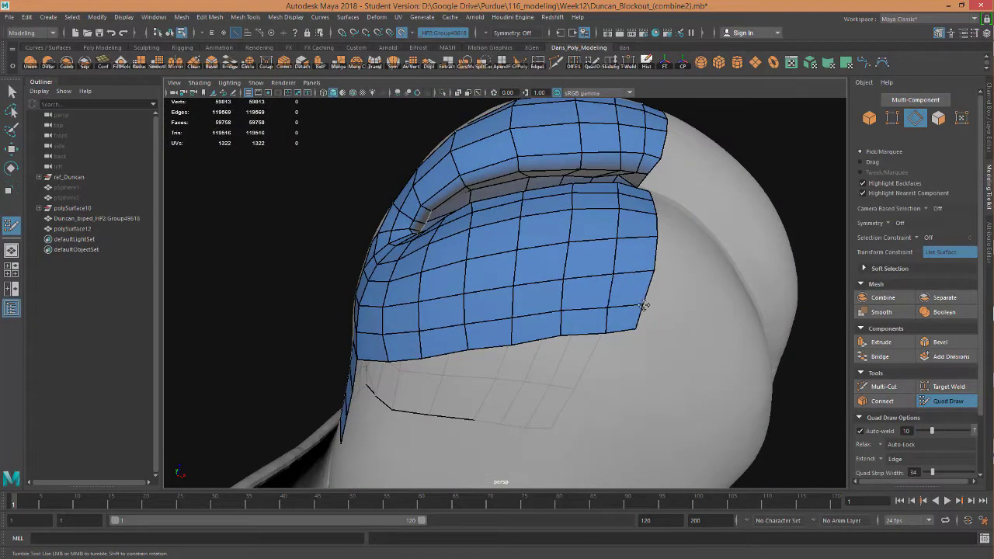
Extend a new strip of quads from the patch's left edge.
alt+drag(543, 330, 634, 303)
alt+middle_drag(634, 304, 492, 273)
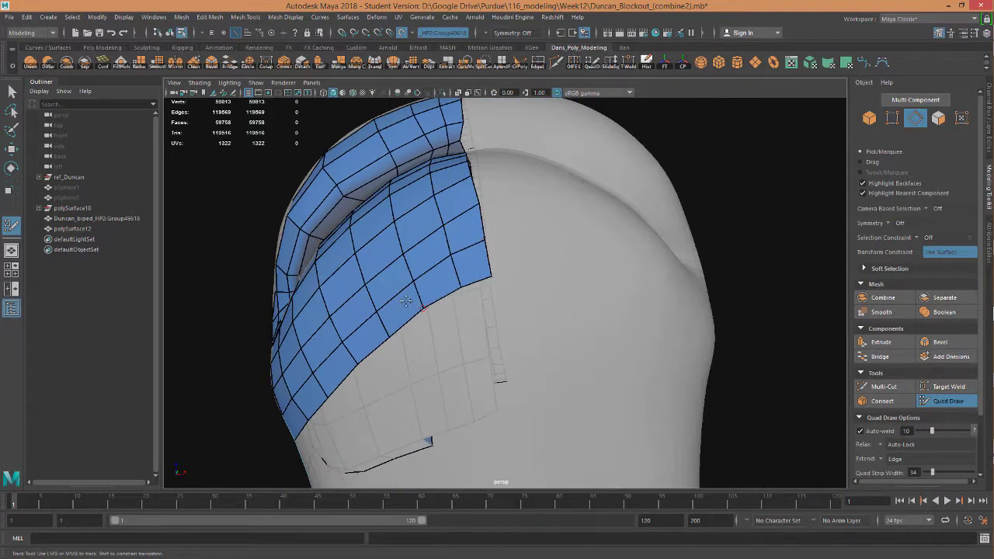
scroll(405, 301, down, 3)
mouse_move(420, 279)
alt+mouse_down()
mouse_move(543, 256)
mouse_move(495, 222)
mouse_move(431, 381)
mouse_move(472, 329)
mouse_move(461, 315)
mouse_move(515, 308)
alt+mouse_up()
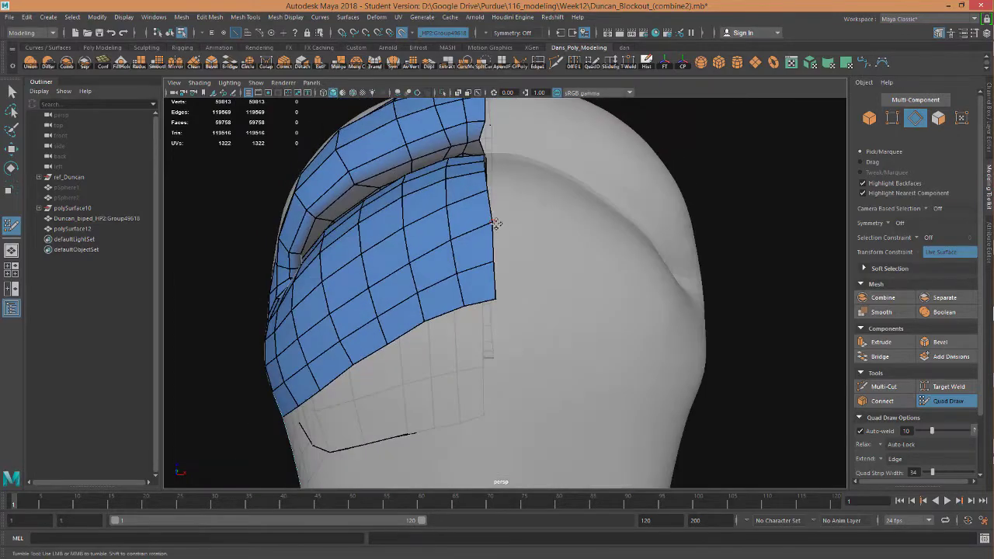
ctrl+shift+click(519, 311)
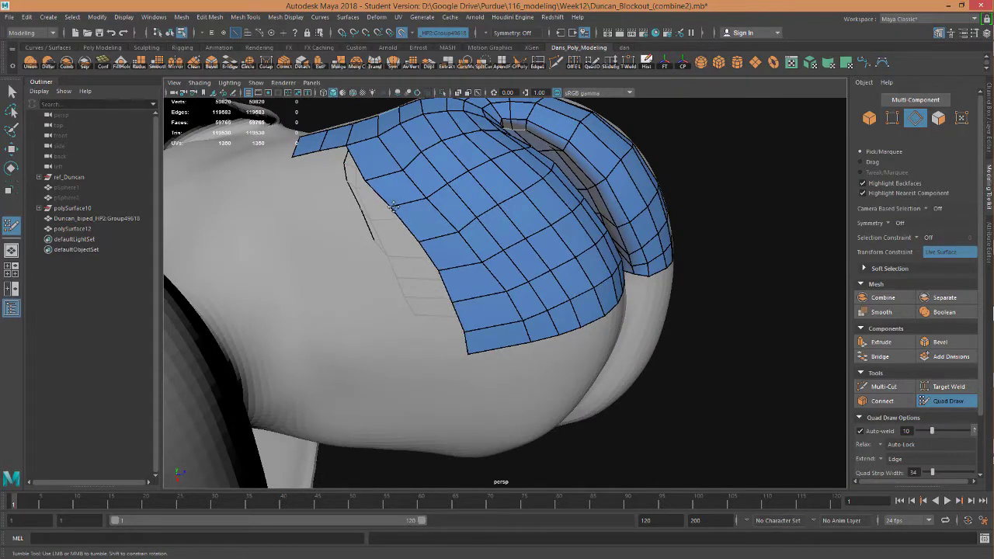
Relax the patch's upper, middle and bottom rows of quads.
shift+drag(476, 250, 505, 259)
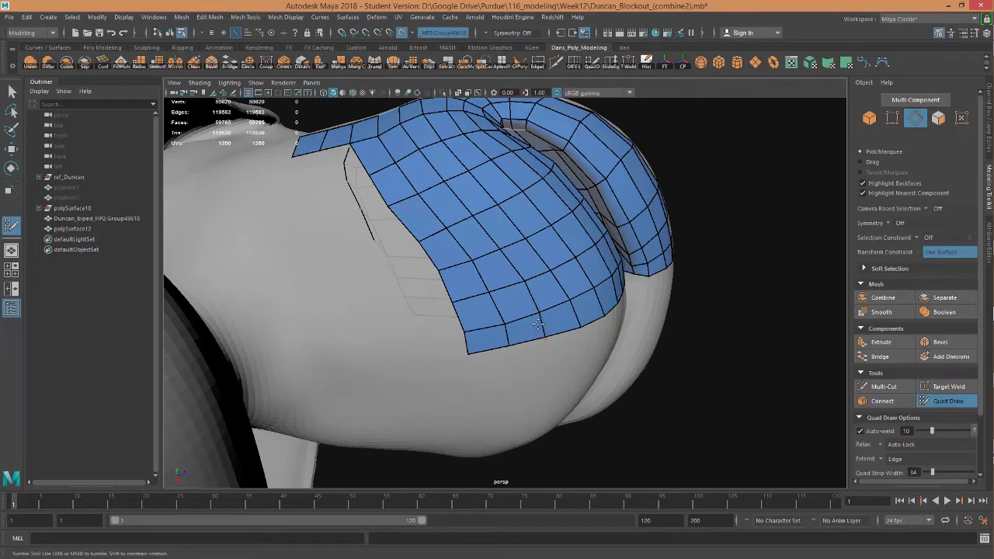
shift+drag(537, 324, 506, 282)
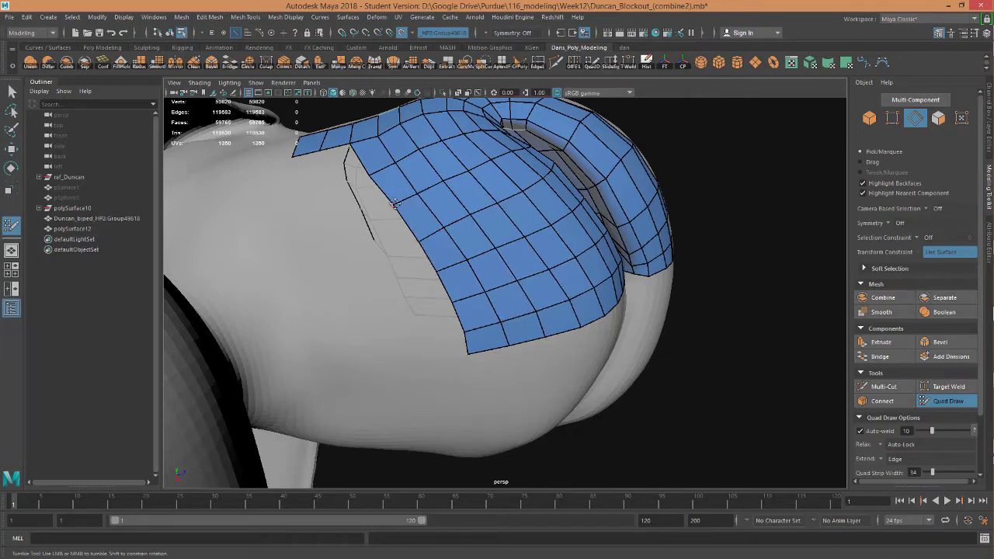
mouse_move(548, 270)
alt+mouse_down()
mouse_move(473, 295)
mouse_move(464, 309)
alt+mouse_up()
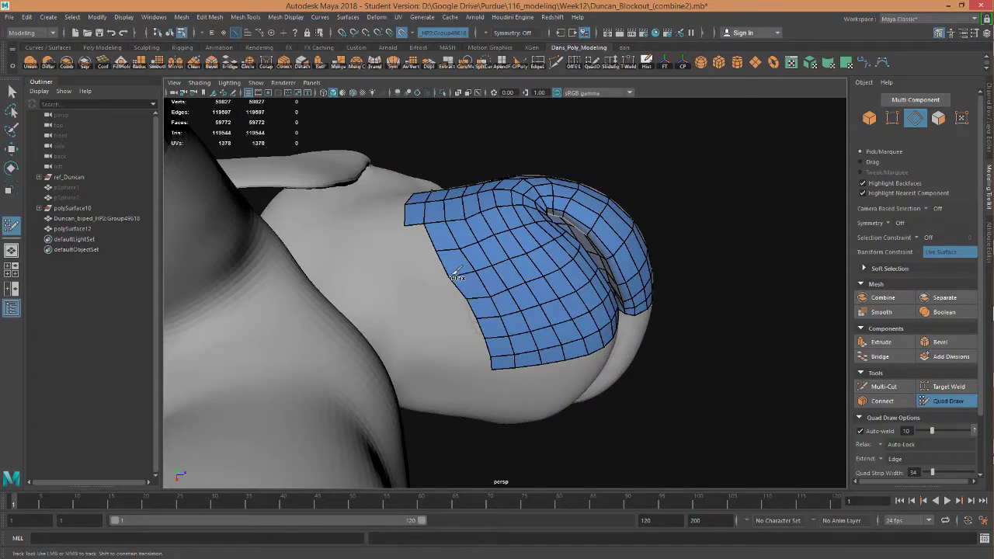
Undo the stray mtkTweak vertex move on the blue patch.
scroll(449, 285, up, 5)
alt+drag(449, 286, 485, 356)
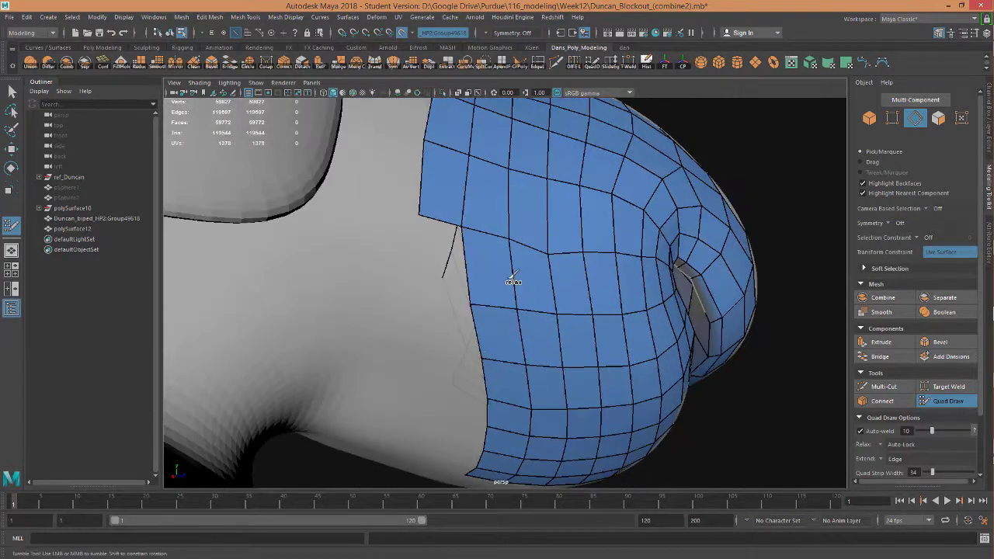
alt+drag(515, 277, 468, 410)
alt+drag(471, 312, 479, 384)
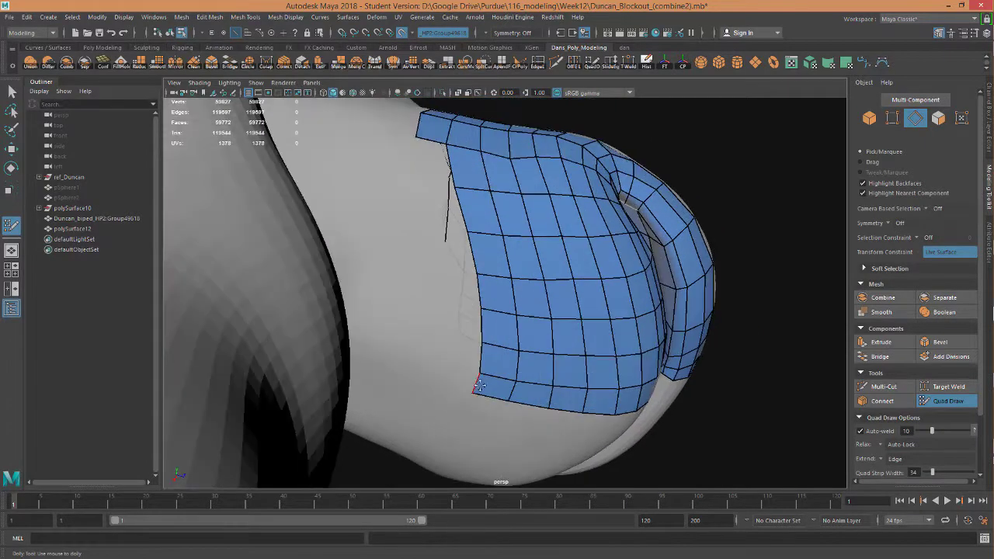
key(ctrl+z)
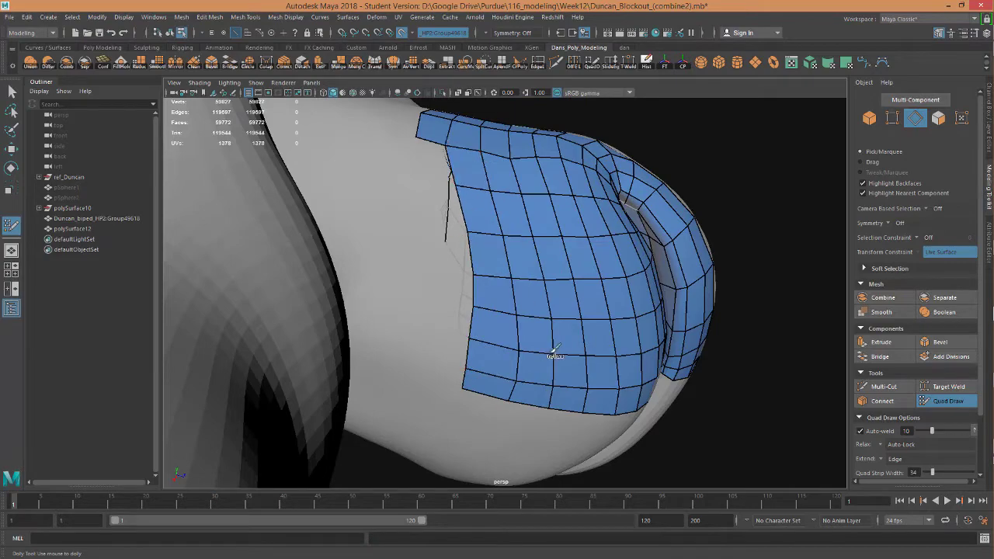
Relax the quads on the patch's left side, then frame the next area to cover.
alt+drag(525, 306, 514, 306)
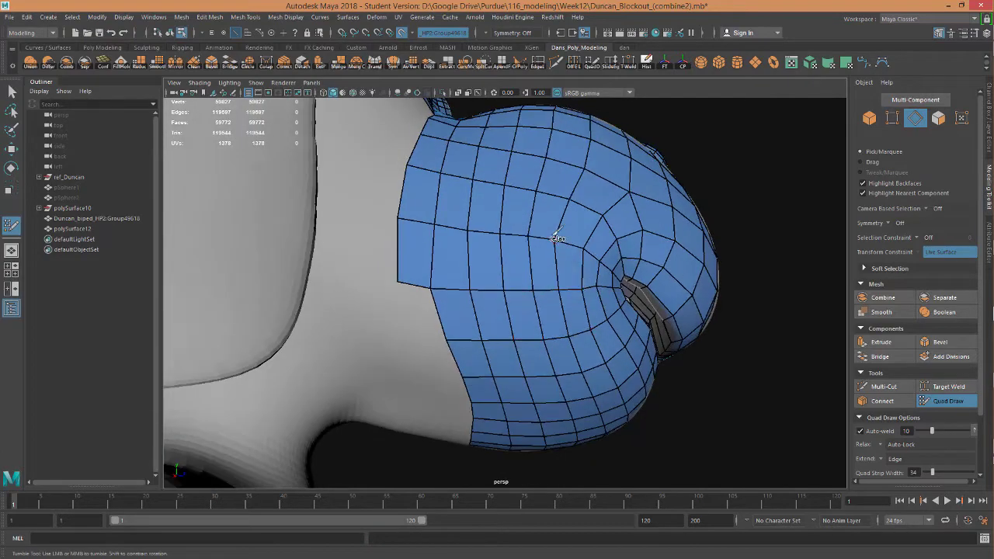
alt+drag(514, 260, 505, 279)
alt+right_drag(504, 280, 489, 263)
alt+drag(489, 264, 501, 295)
alt+right_drag(500, 295, 497, 301)
mouse_move(497, 301)
alt+mouse_down()
mouse_move(497, 292)
mouse_move(452, 284)
mouse_move(412, 290)
alt+mouse_up()
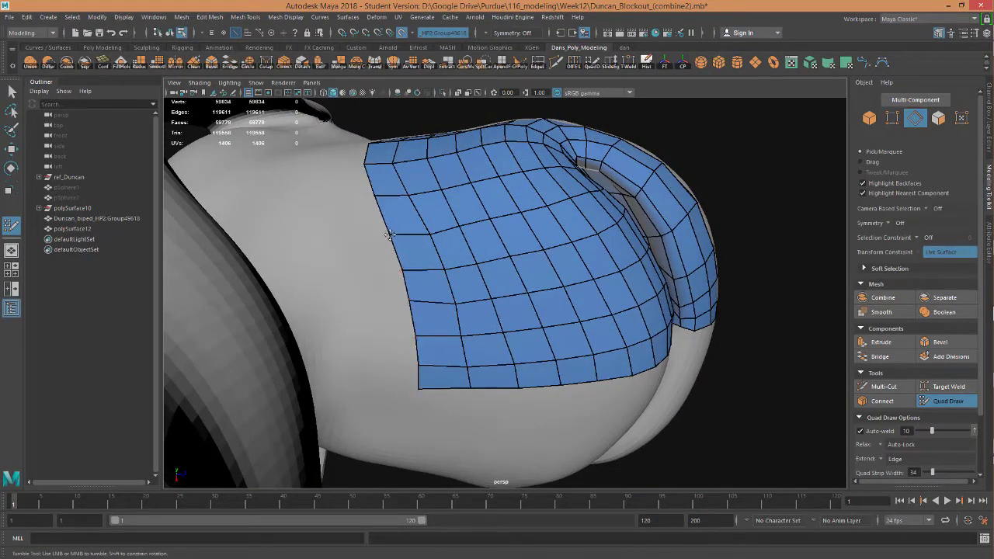
mouse_move(393, 165)
shift+mouse_down()
mouse_move(459, 354)
mouse_move(405, 269)
shift+mouse_up()
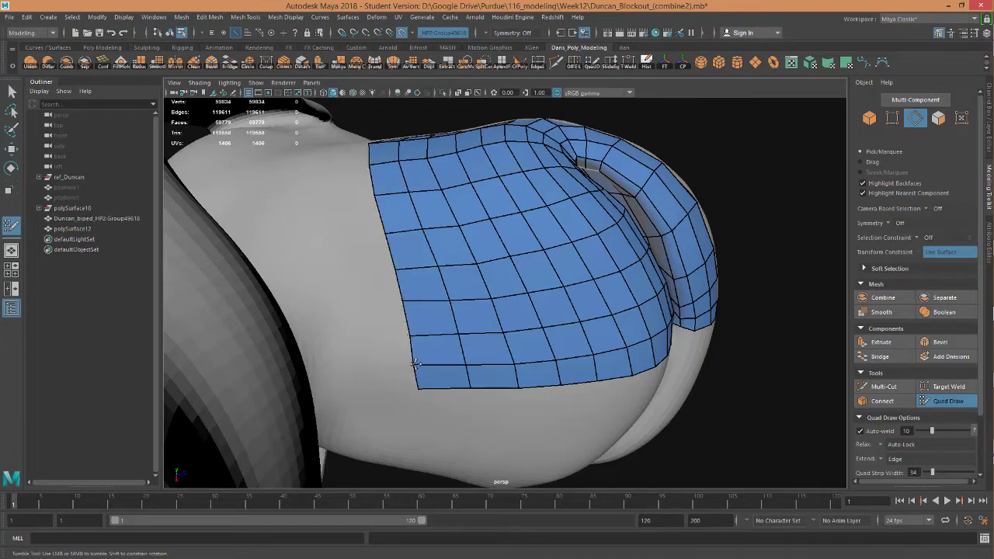
mouse_move(428, 155)
alt+mouse_down()
mouse_move(466, 412)
mouse_move(487, 255)
mouse_move(600, 241)
mouse_move(559, 280)
alt+mouse_up()
mouse_move(559, 279)
alt+right_down()
mouse_move(590, 311)
mouse_move(567, 307)
alt+right_up()
mouse_move(567, 307)
alt+mouse_down()
mouse_move(613, 326)
mouse_move(701, 400)
alt+mouse_up()
alt+right_drag(701, 399, 621, 388)
mouse_move(621, 388)
alt+mouse_down()
mouse_move(543, 373)
mouse_move(506, 396)
mouse_move(535, 326)
alt+mouse_up()
alt+right_drag(536, 326, 556, 259)
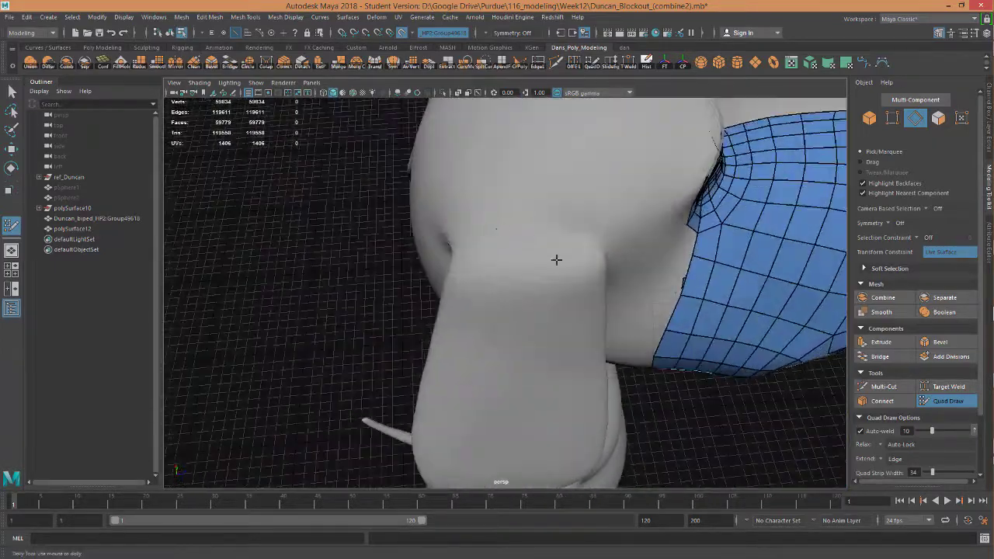
Draw a quad strip across the top of the shoulder and smooth its kinked end.
right_click(457, 216)
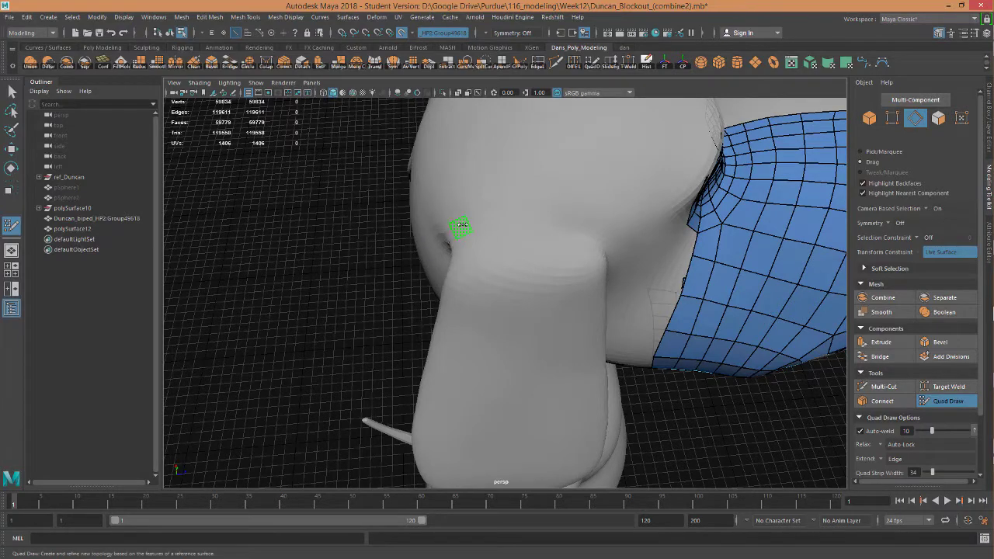
drag(461, 216, 595, 225)
alt+right_drag(594, 224, 450, 184)
drag(432, 186, 430, 183)
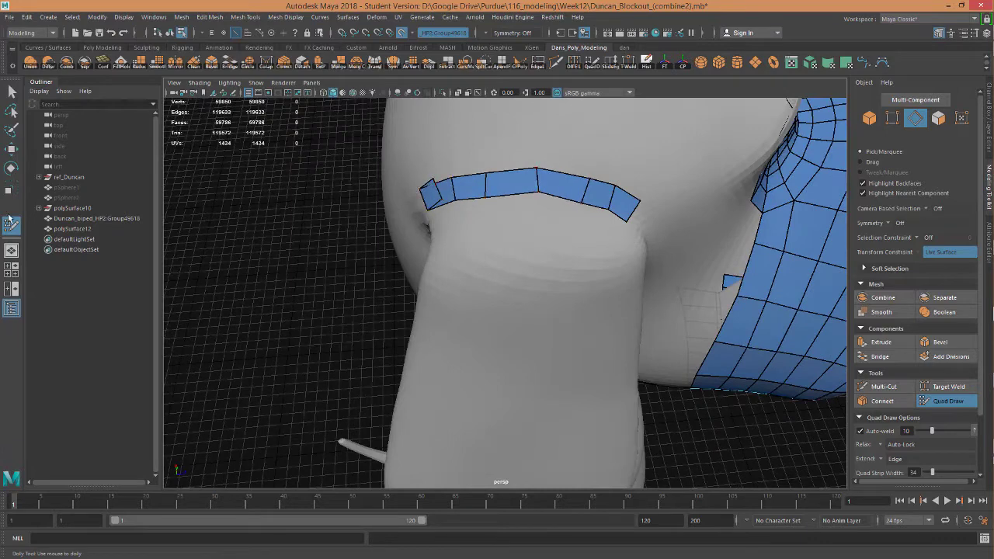
Check the Move Tool soft selection settings, then return to Quad Draw.
double_click(11, 148)
click(72, 283)
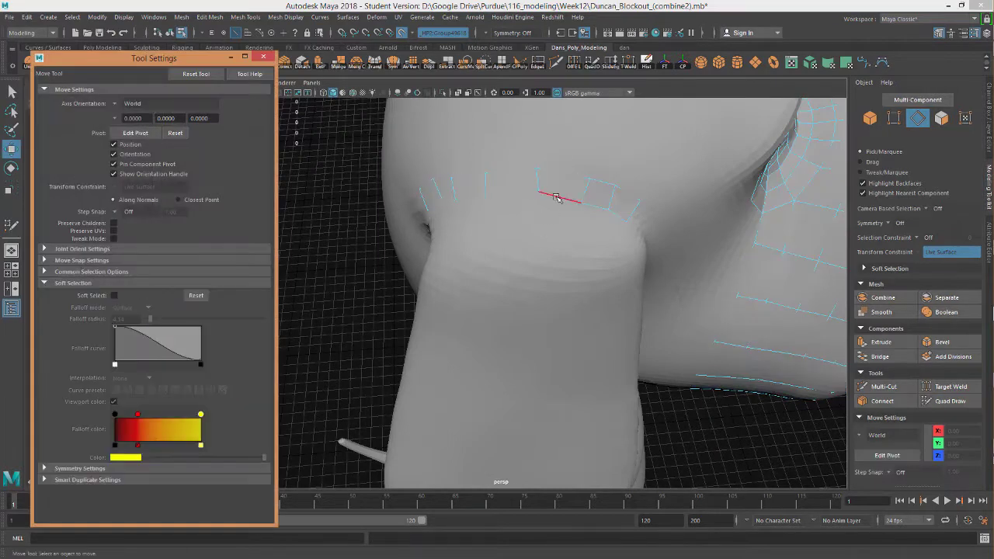
click(263, 57)
key(y)
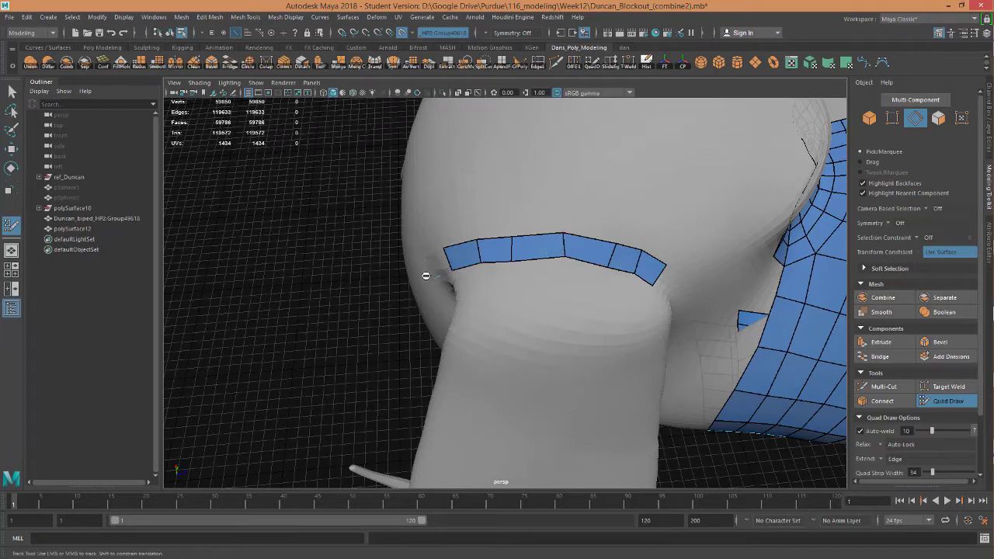
mouse_move(426, 276)
alt+mouse_down()
mouse_move(530, 208)
mouse_move(595, 246)
mouse_move(659, 346)
mouse_move(600, 244)
alt+mouse_up()
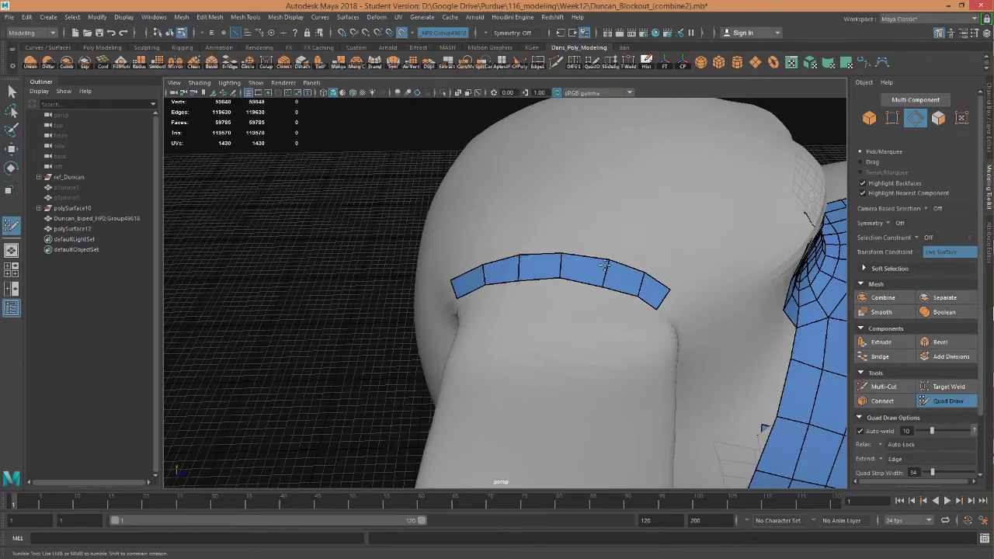
alt+drag(517, 293, 498, 258)
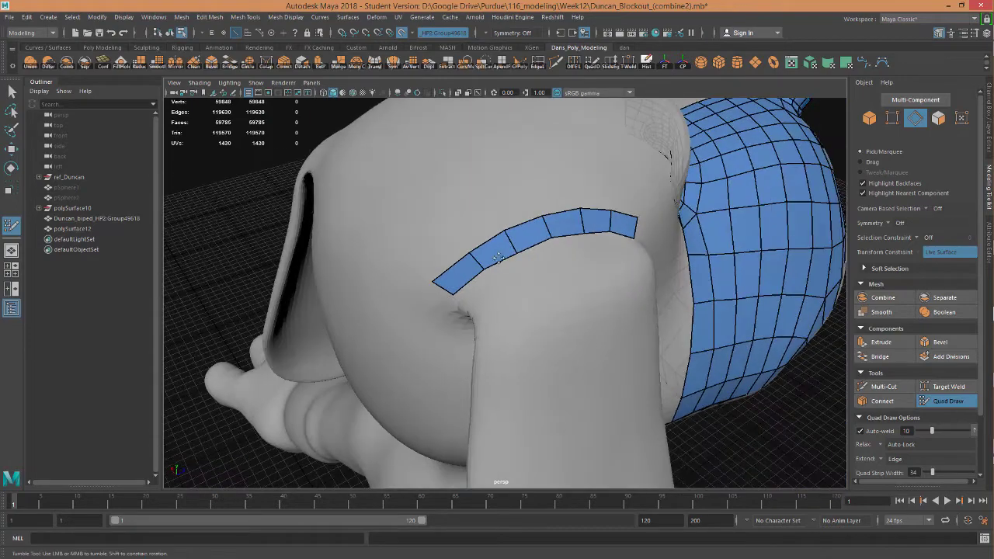
mouse_move(603, 285)
alt+mouse_down()
mouse_move(567, 288)
mouse_move(554, 266)
mouse_move(573, 326)
mouse_move(677, 307)
mouse_move(621, 264)
mouse_move(579, 205)
alt+mouse_up()
alt+right_drag(579, 206, 617, 204)
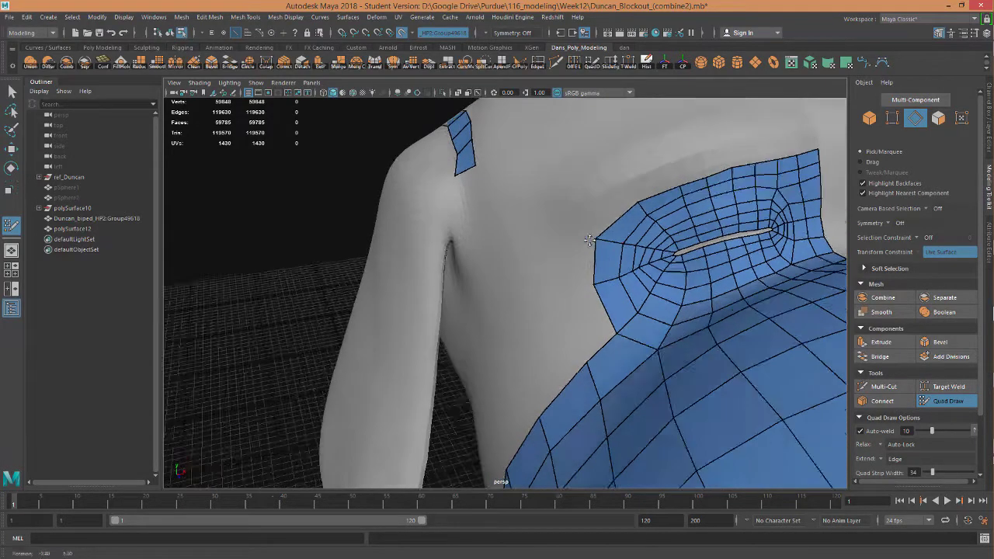
Extrude quads from the neck patch's left border and reposition their corner vertex.
mouse_move(648, 188)
alt+mouse_down()
mouse_move(616, 255)
mouse_move(590, 274)
alt+mouse_up()
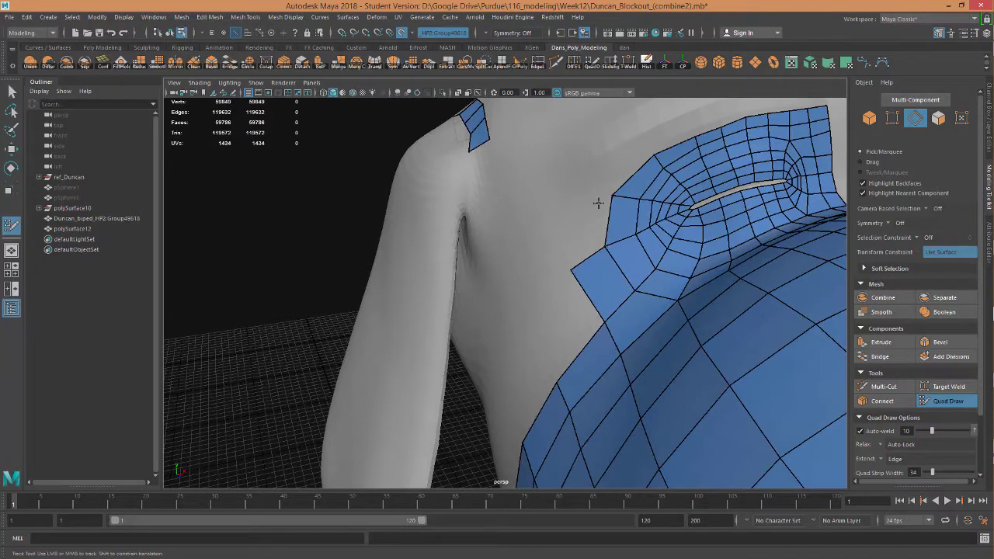
drag(605, 221, 567, 216)
mouse_move(625, 186)
mouse_down()
mouse_move(613, 166)
mouse_move(530, 234)
mouse_up()
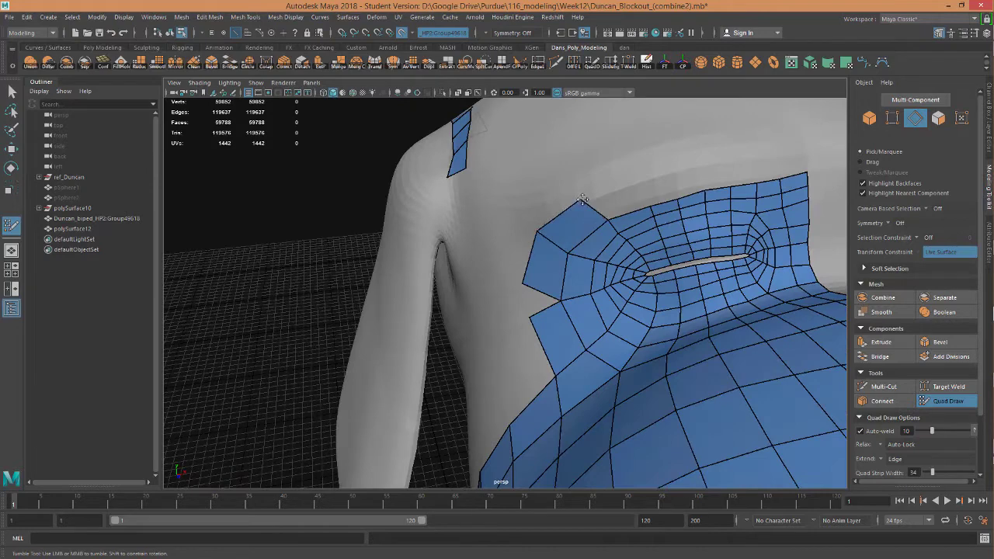
drag(593, 200, 551, 223)
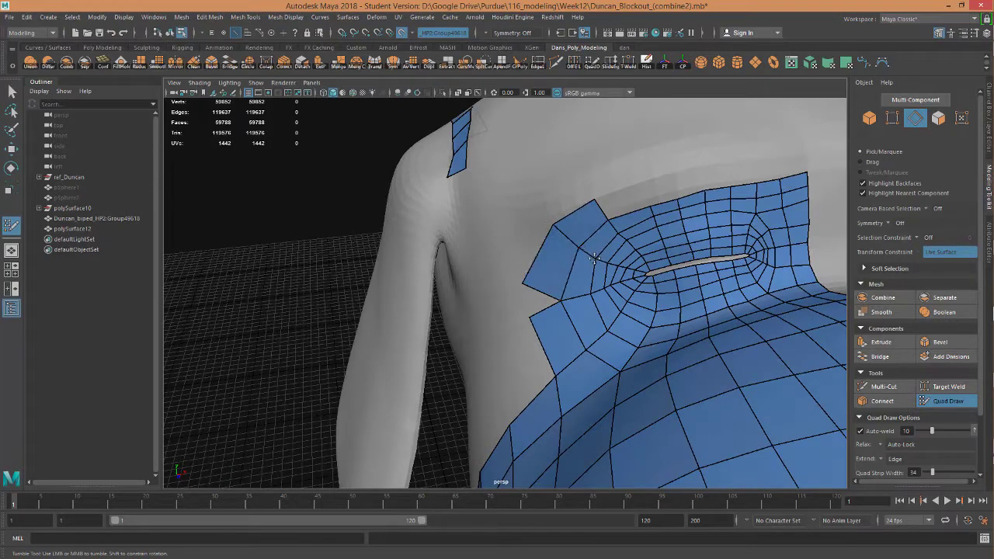
Fill the previewed quad toward the shoulder and inspect the shoulder and arm.
shift+click(531, 307)
alt+drag(531, 307, 571, 263)
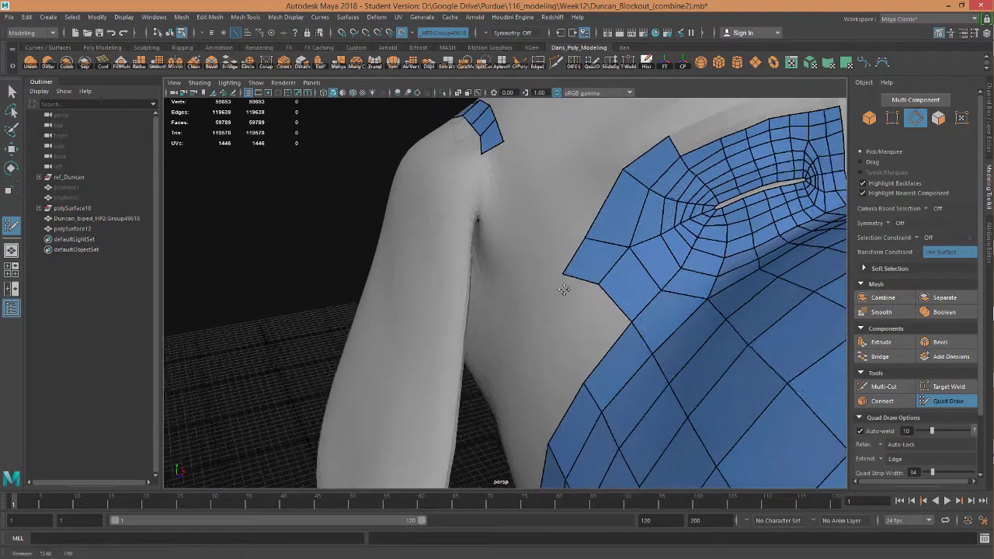
alt+drag(616, 177, 557, 277)
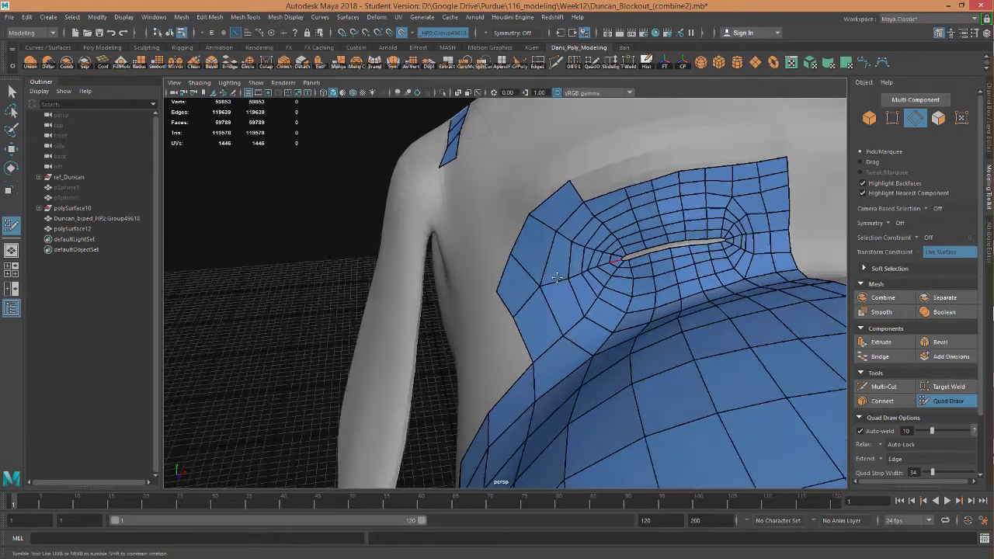
mouse_move(594, 352)
alt+mouse_down()
mouse_move(625, 209)
mouse_move(705, 170)
alt+mouse_up()
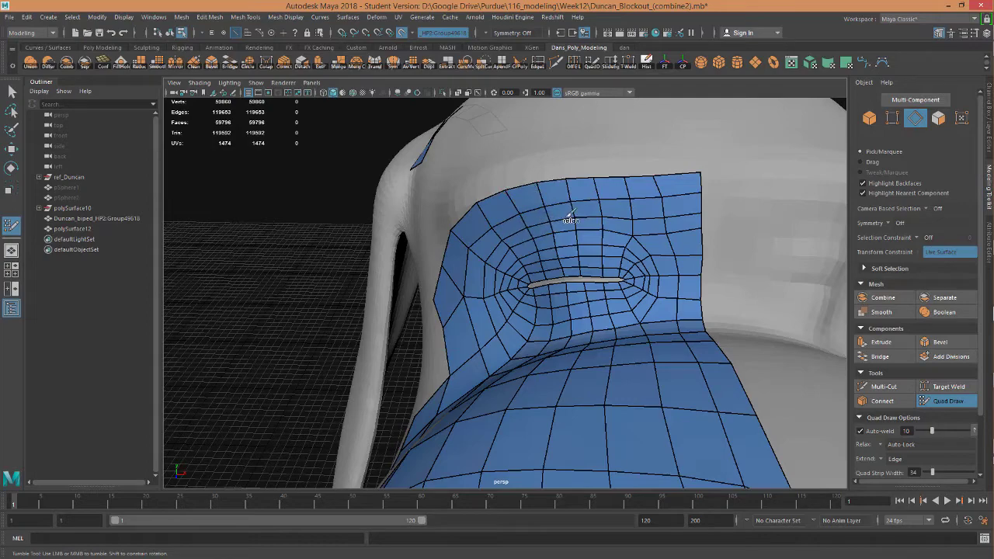
mouse_move(569, 220)
alt+mouse_down()
mouse_move(715, 272)
mouse_move(676, 250)
mouse_move(629, 250)
alt+mouse_up()
scroll(629, 249, up, 2)
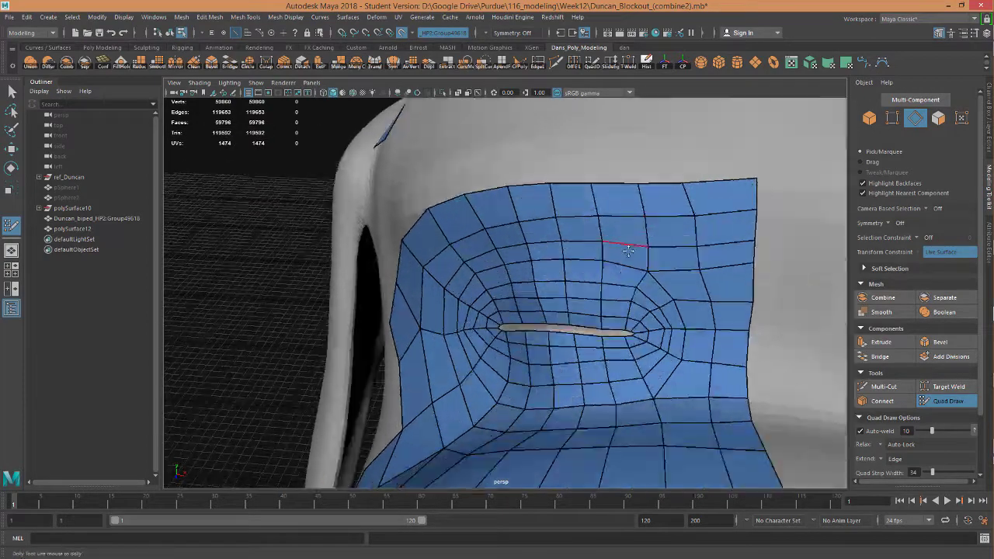
mouse_move(697, 182)
alt+mouse_down()
mouse_move(621, 233)
mouse_move(559, 183)
mouse_move(522, 271)
mouse_move(532, 250)
alt+mouse_up()
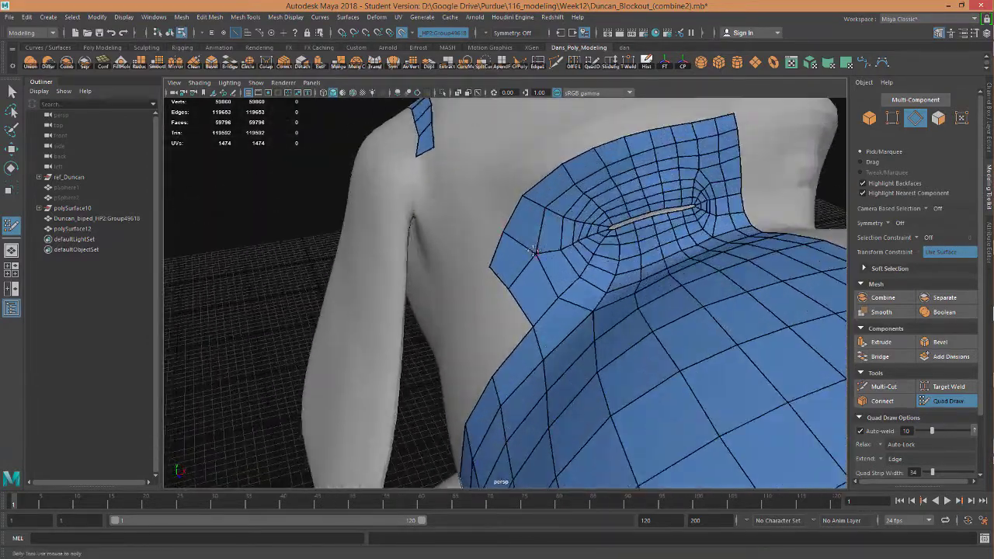
mouse_move(511, 287)
alt+mouse_down()
mouse_move(575, 264)
mouse_move(541, 220)
alt+mouse_up()
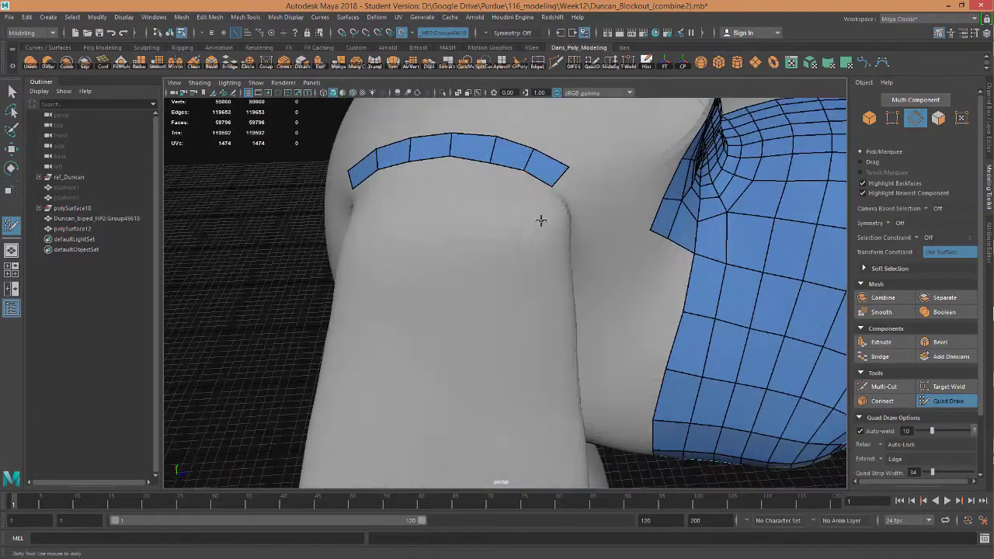
alt+drag(591, 192, 494, 205)
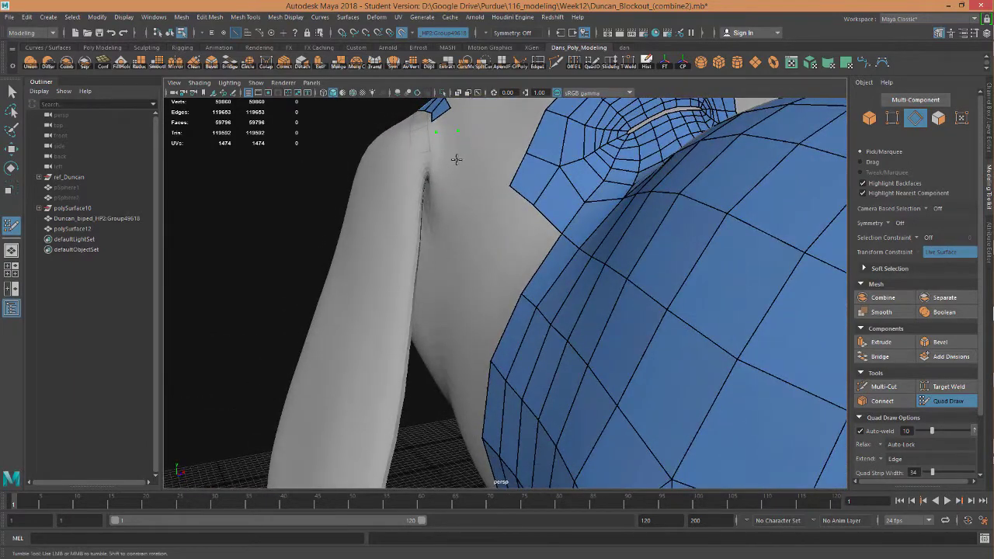
mouse_move(432, 153)
alt+mouse_down()
mouse_move(588, 235)
mouse_move(437, 171)
alt+mouse_up()
shift+click(531, 183)
shift+click(542, 213)
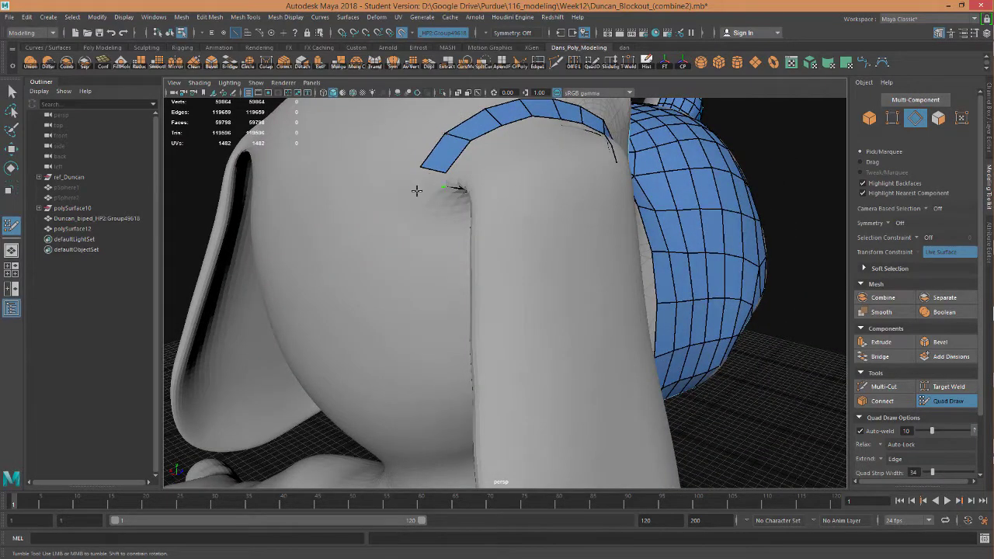
shift+click(431, 181)
shift+click(440, 206)
mouse_move(441, 206)
alt+mouse_down()
mouse_move(344, 238)
mouse_move(459, 197)
alt+mouse_up()
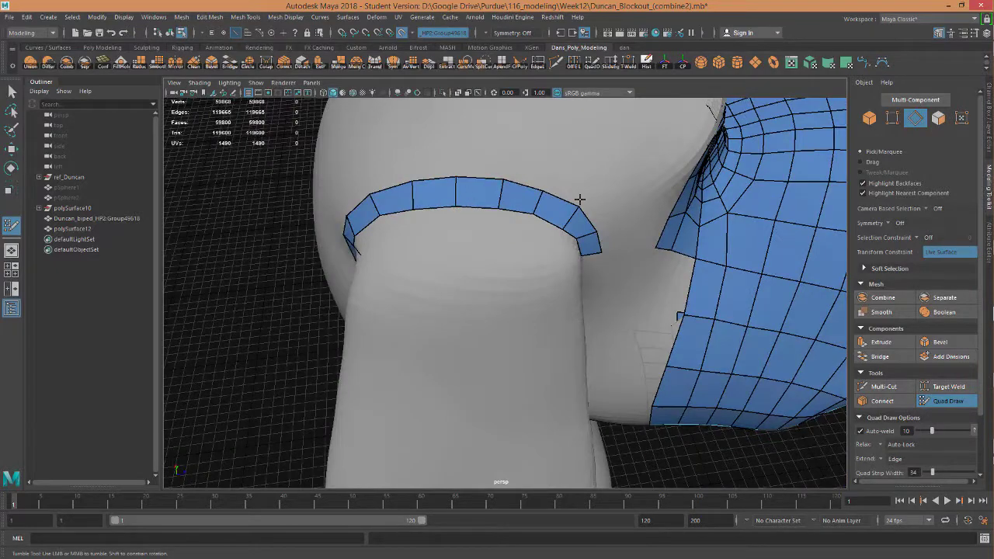
alt+drag(543, 192, 469, 214)
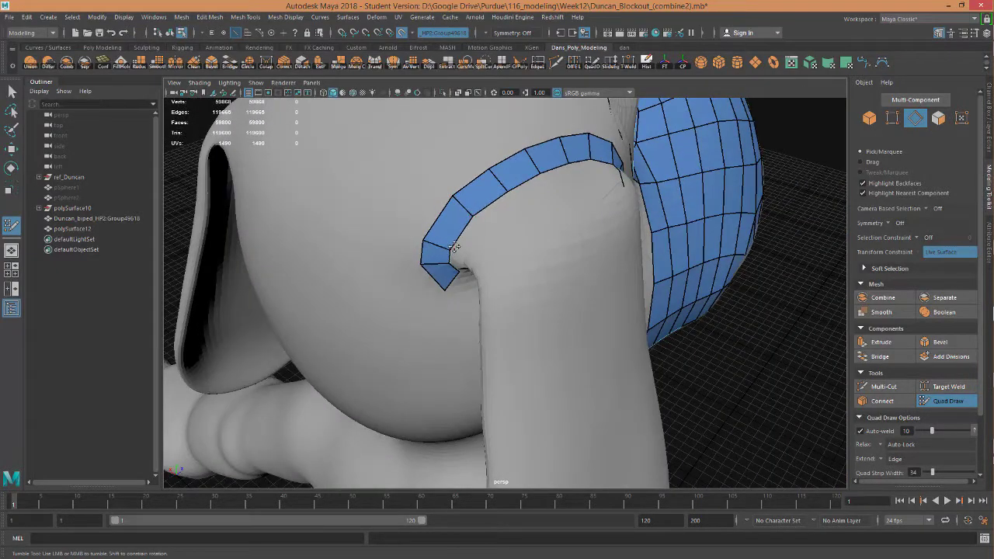
mouse_move(424, 239)
alt+mouse_down()
mouse_move(420, 193)
mouse_move(403, 226)
mouse_move(417, 151)
mouse_move(390, 186)
alt+mouse_up()
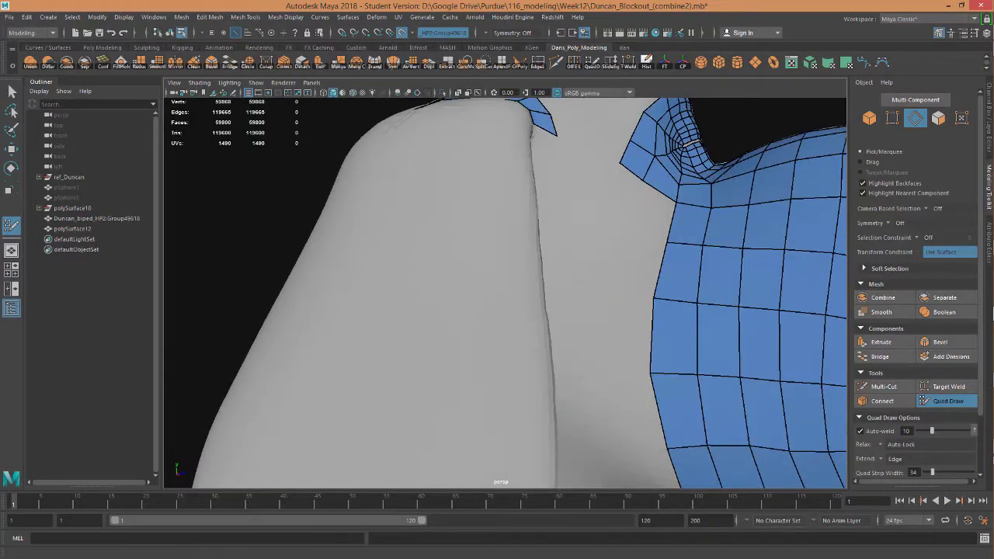
mouse_move(484, 179)
alt+mouse_down()
mouse_move(559, 292)
mouse_move(572, 271)
mouse_move(516, 199)
mouse_move(421, 222)
mouse_move(585, 259)
mouse_move(484, 233)
mouse_move(485, 172)
alt+mouse_up()
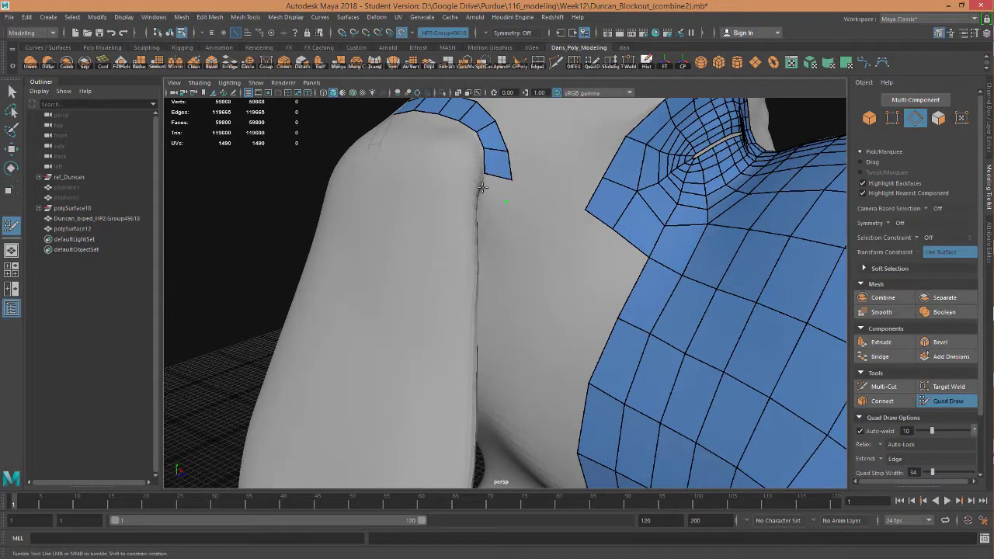
Fill a quad on the shoulder strip and add three more along the torso edge.
shift+click(498, 187)
mouse_move(498, 187)
alt+mouse_down()
mouse_move(528, 213)
mouse_move(493, 161)
mouse_move(574, 215)
mouse_move(476, 183)
mouse_move(498, 181)
mouse_move(497, 207)
mouse_move(518, 137)
mouse_move(503, 156)
alt+mouse_up()
shift+click(530, 149)
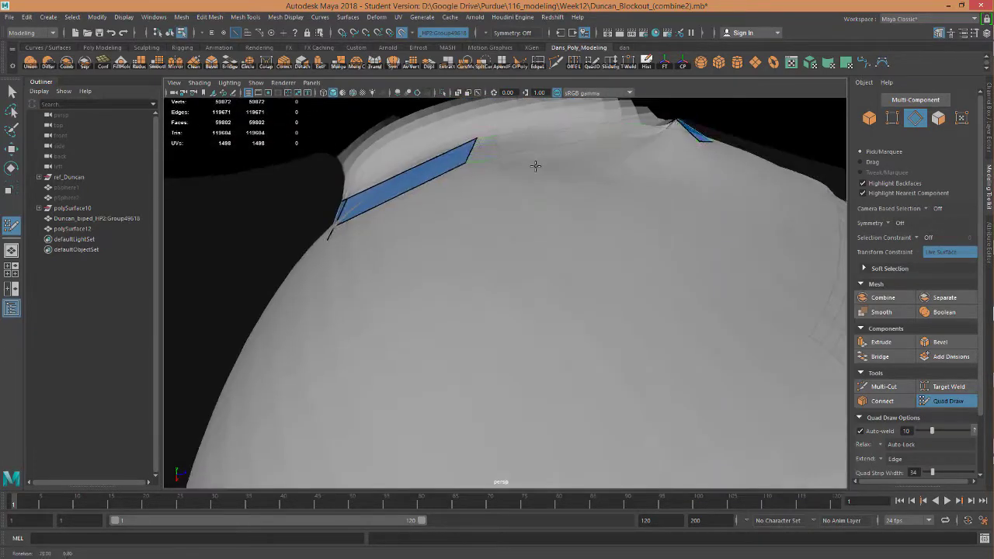
shift+click(583, 136)
shift+click(645, 137)
Add three quads extending the strip from its left end.
mouse_move(645, 137)
alt+mouse_down()
mouse_move(603, 253)
mouse_move(543, 233)
mouse_move(515, 199)
mouse_move(532, 198)
mouse_move(403, 245)
alt+mouse_up()
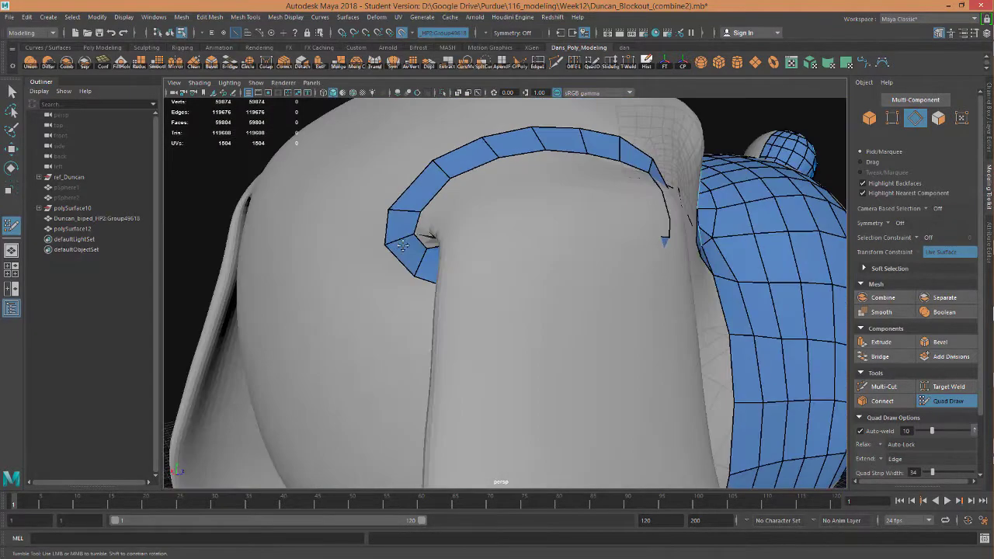
alt+drag(624, 154, 684, 183)
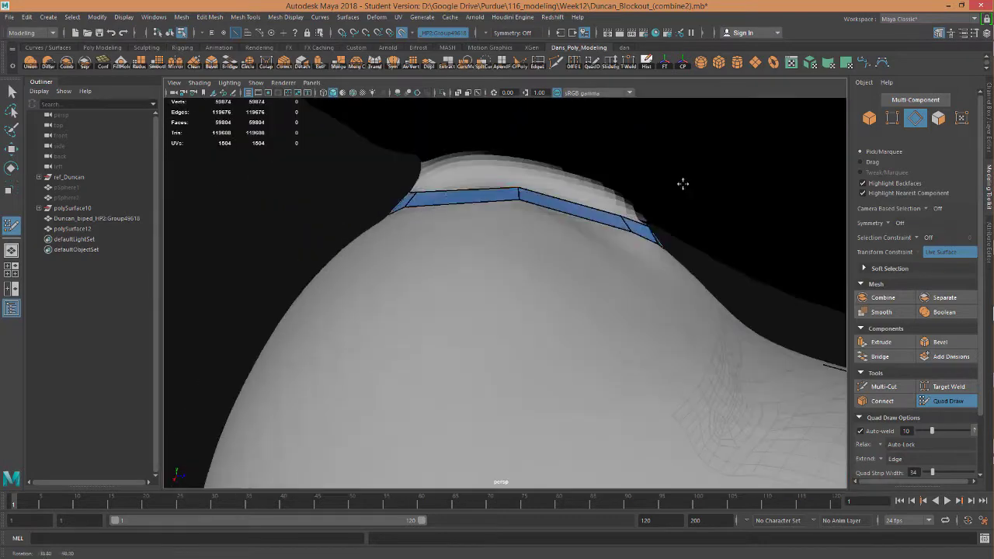
shift+click(449, 195)
shift+click(578, 213)
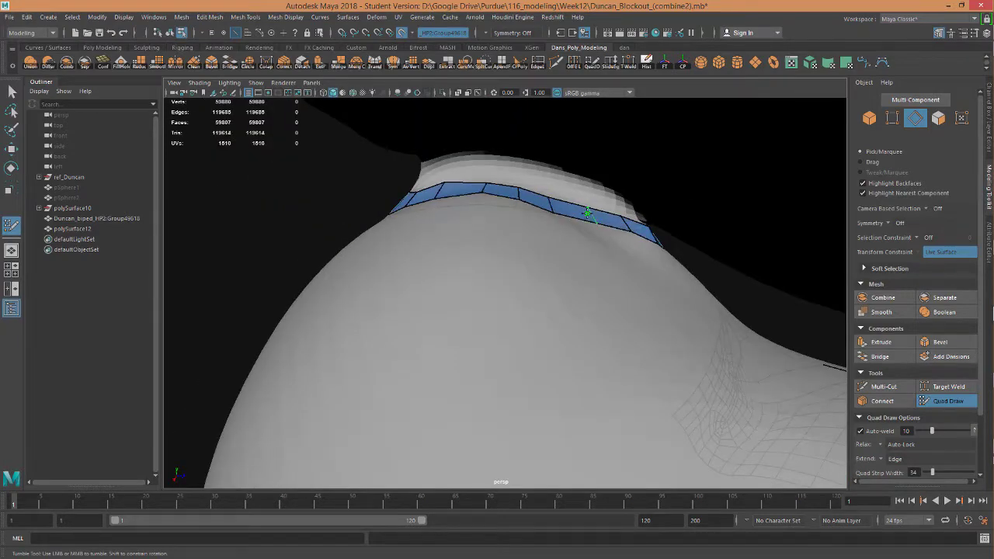
shift+click(621, 225)
mouse_move(621, 225)
alt+mouse_down()
mouse_move(594, 202)
mouse_move(601, 218)
mouse_move(578, 178)
mouse_move(618, 179)
alt+mouse_up()
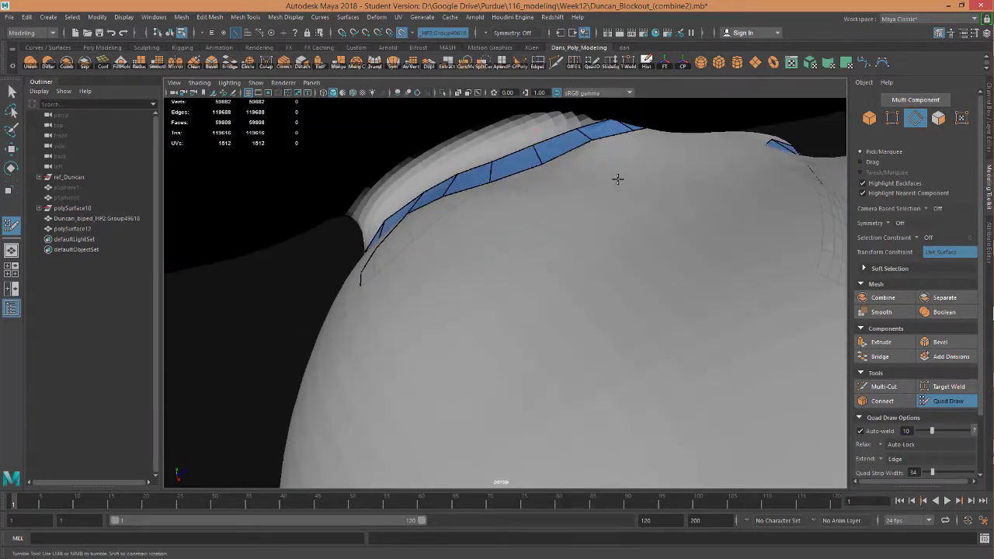
Switch the viewport to wireframe and undo the last placed quad point.
mouse_move(408, 208)
alt+mouse_down()
mouse_move(532, 269)
mouse_move(528, 235)
mouse_move(575, 233)
mouse_move(614, 264)
mouse_move(533, 244)
mouse_move(484, 165)
alt+mouse_up()
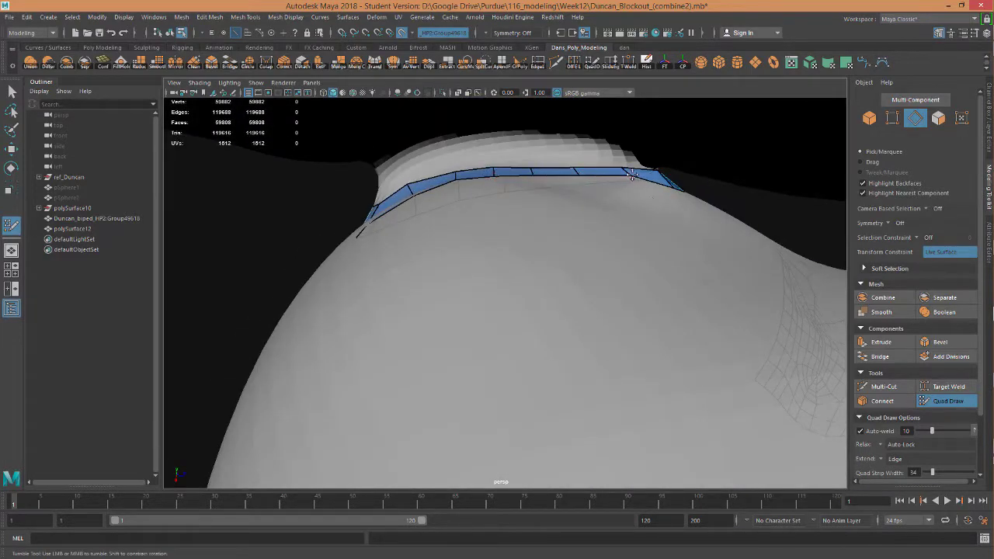
mouse_move(632, 177)
alt+mouse_down()
mouse_move(547, 235)
mouse_move(528, 226)
alt+mouse_up()
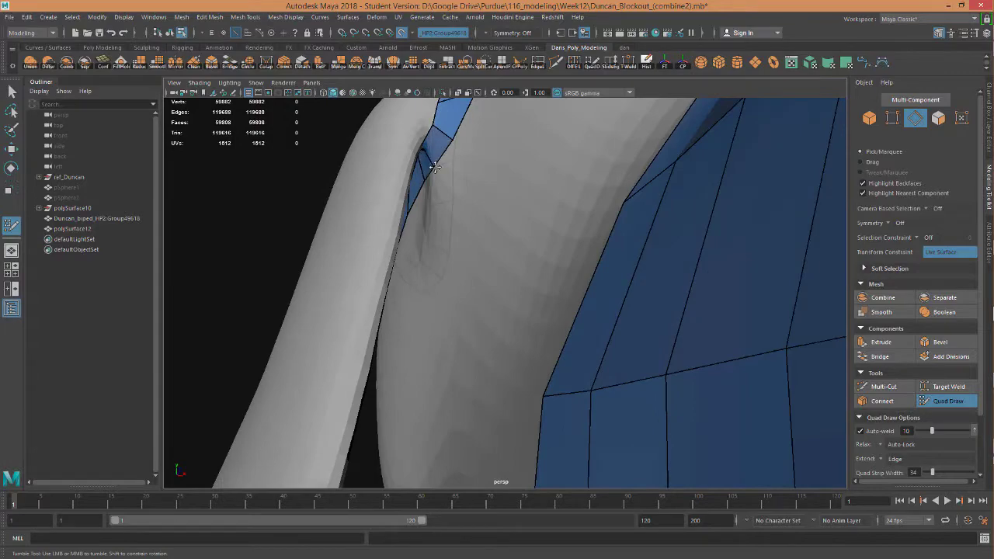
mouse_move(435, 167)
alt+mouse_down()
mouse_move(528, 155)
mouse_move(603, 166)
mouse_move(616, 303)
mouse_move(644, 286)
mouse_move(644, 295)
mouse_move(497, 196)
alt+mouse_up()
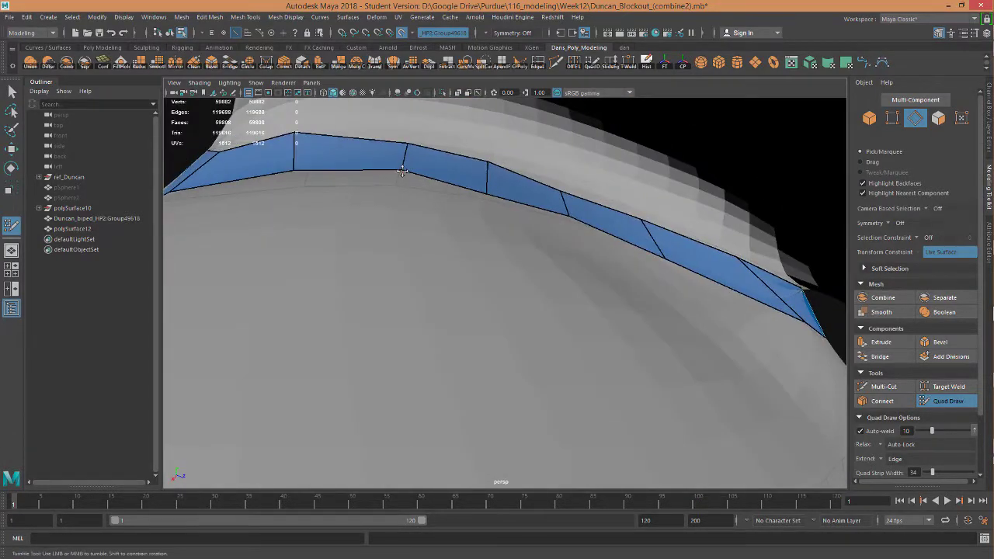
key(4)
mouse_move(402, 170)
alt+mouse_down()
mouse_move(452, 297)
mouse_move(460, 161)
mouse_move(264, 127)
alt+mouse_up()
key(ctrl+z)
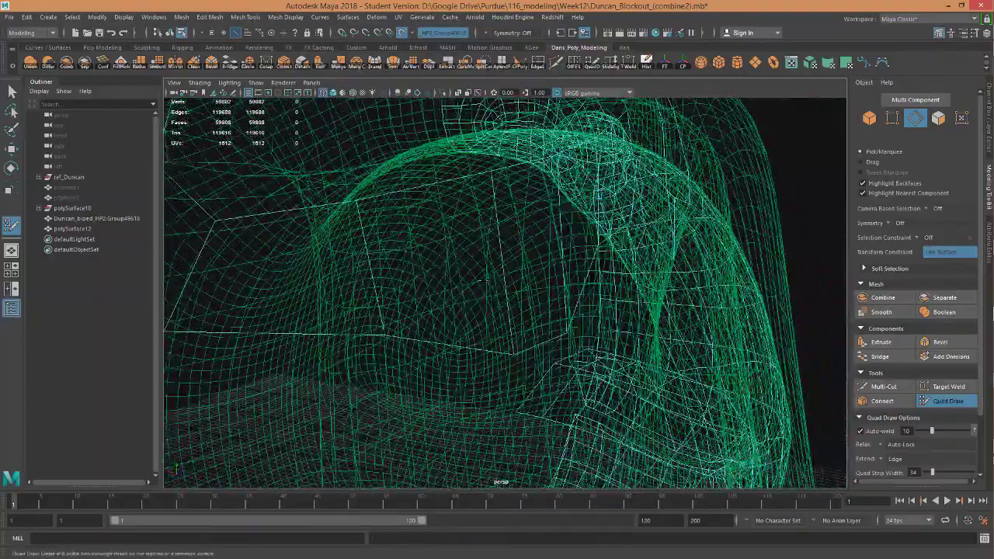
Return the viewport to shaded display and check the Shading options.
key(5)
click(199, 83)
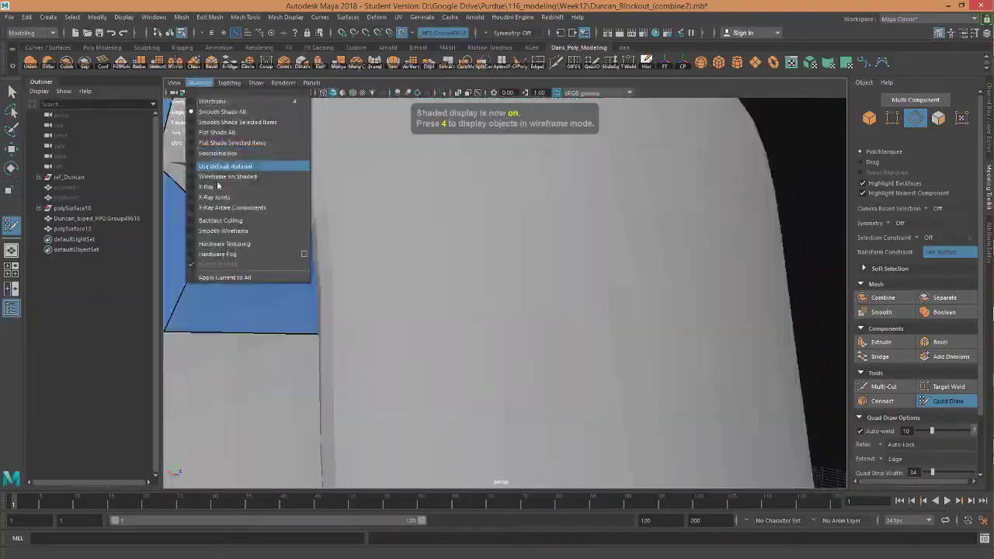
click(233, 186)
Fill a bridging quad joining the shoulder loop strip to the torso mesh.
alt+drag(454, 284, 463, 359)
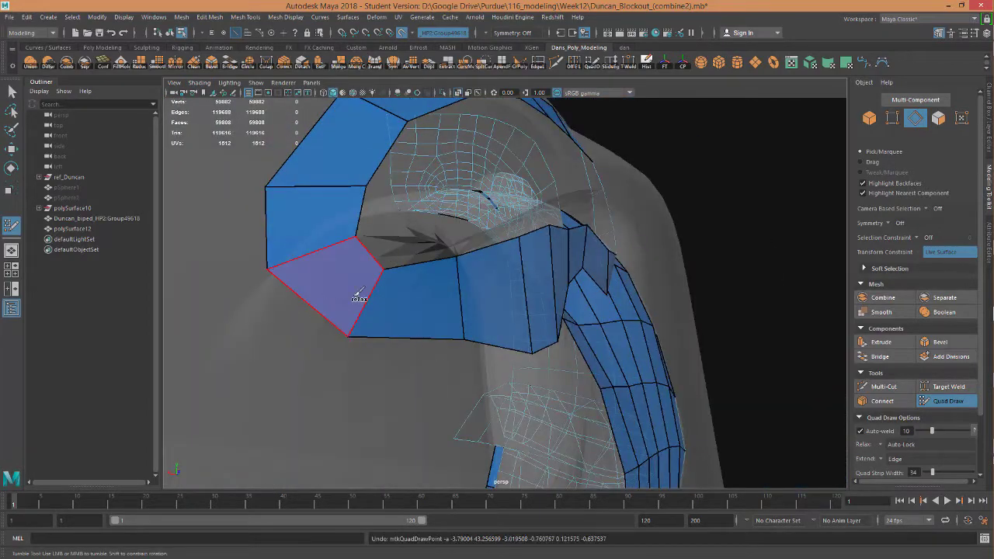
mouse_move(530, 342)
alt+mouse_down()
mouse_move(548, 253)
mouse_move(339, 316)
mouse_move(556, 251)
mouse_move(333, 288)
mouse_move(459, 277)
mouse_move(475, 217)
mouse_move(399, 249)
mouse_move(539, 304)
mouse_move(551, 222)
alt+mouse_up()
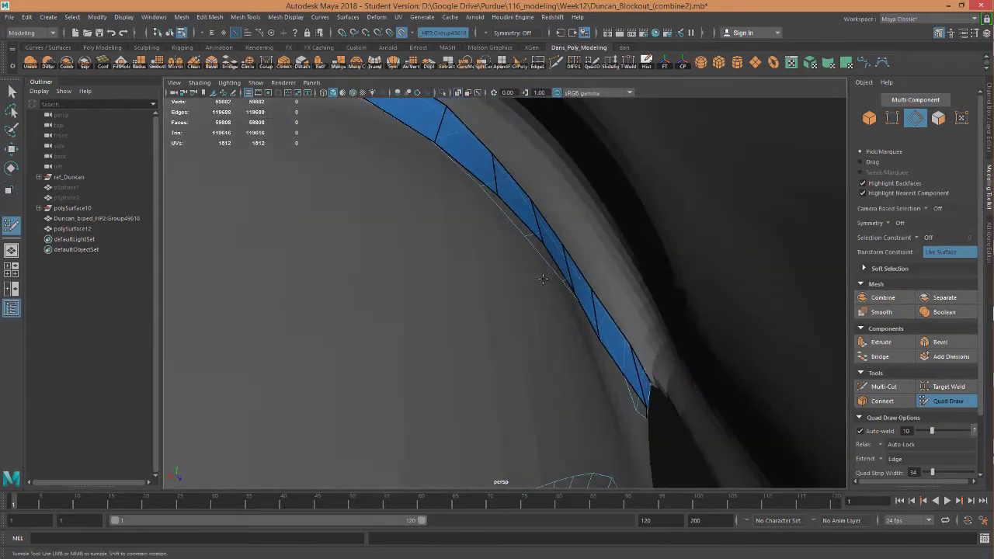
mouse_move(542, 278)
alt+mouse_down()
mouse_move(497, 248)
mouse_move(506, 222)
mouse_move(497, 233)
mouse_move(450, 215)
mouse_move(490, 281)
mouse_move(464, 186)
mouse_move(437, 228)
mouse_move(528, 222)
alt+mouse_up()
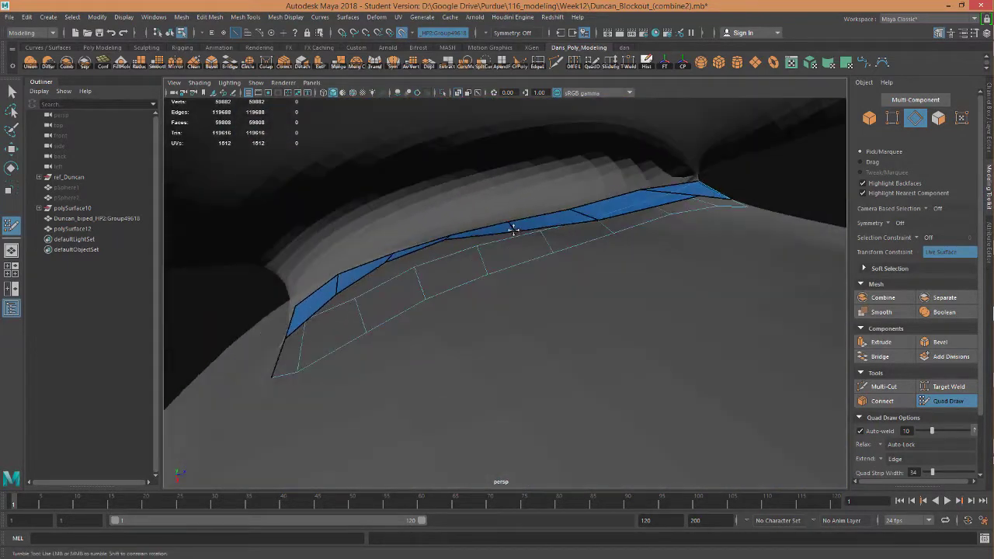
mouse_move(587, 221)
alt+mouse_down()
mouse_move(528, 240)
mouse_move(543, 278)
mouse_move(496, 303)
mouse_move(500, 289)
mouse_move(465, 284)
mouse_move(586, 291)
mouse_move(627, 329)
mouse_move(466, 237)
mouse_move(672, 198)
mouse_move(547, 282)
mouse_move(563, 269)
mouse_move(630, 306)
alt+mouse_up()
shift+click(593, 293)
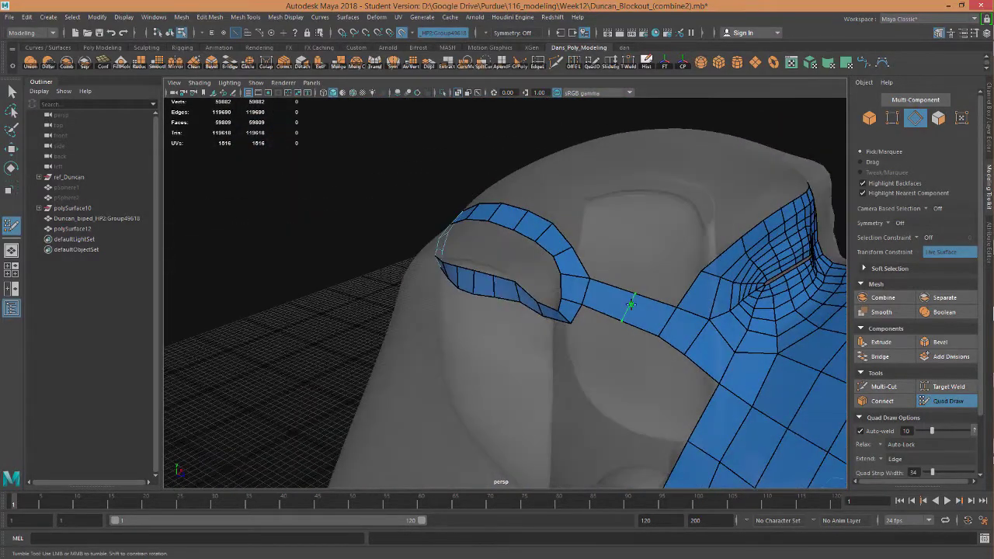
Bridge the shoulder loop strip to the torso mesh with new quads and relax them.
alt+drag(664, 276, 619, 243)
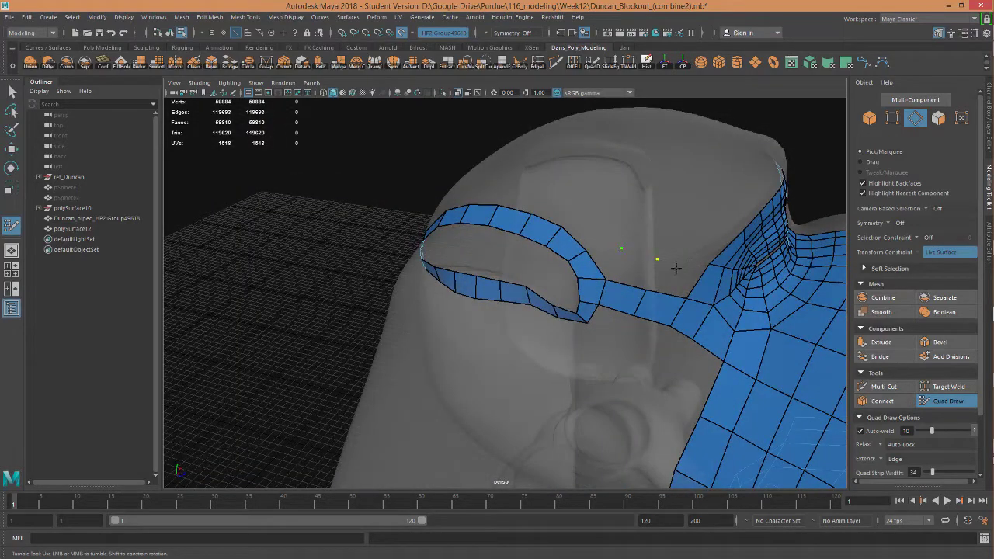
shift+click(675, 268)
mouse_move(676, 268)
alt+mouse_down()
mouse_move(590, 245)
mouse_move(593, 215)
mouse_move(626, 230)
alt+mouse_up()
shift+click(602, 246)
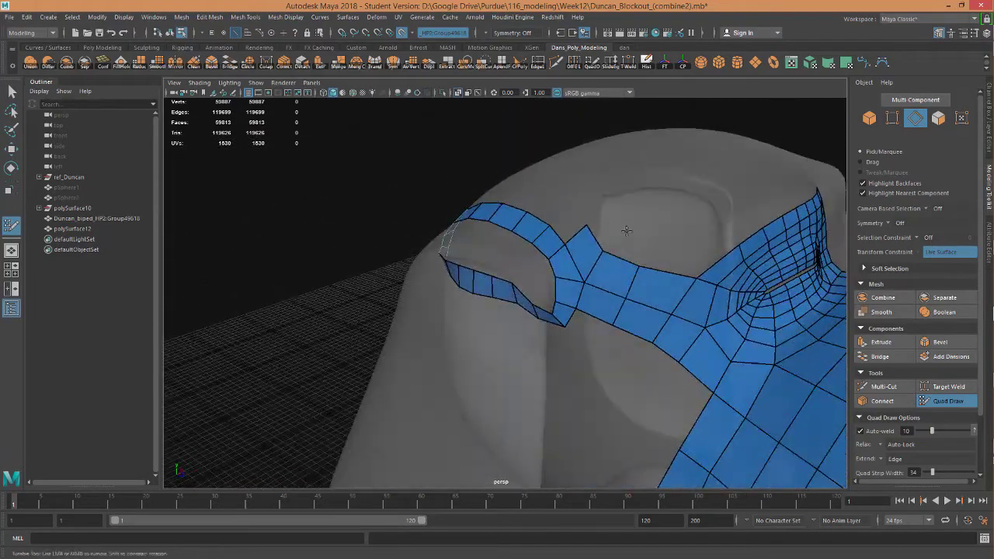
shift+drag(588, 276, 656, 307)
Lay a long two-quad strip across the top of the shoulder.
mouse_move(604, 245)
alt+mouse_down()
mouse_move(650, 328)
mouse_move(645, 311)
mouse_move(629, 314)
mouse_move(657, 300)
mouse_move(543, 348)
mouse_move(566, 363)
mouse_move(610, 333)
mouse_move(615, 313)
mouse_move(639, 340)
alt+mouse_up()
shift+click(599, 328)
shift+click(614, 312)
mouse_move(601, 377)
alt+mouse_down()
mouse_move(621, 307)
mouse_move(496, 303)
mouse_move(672, 305)
mouse_move(572, 299)
mouse_move(492, 312)
alt+mouse_up()
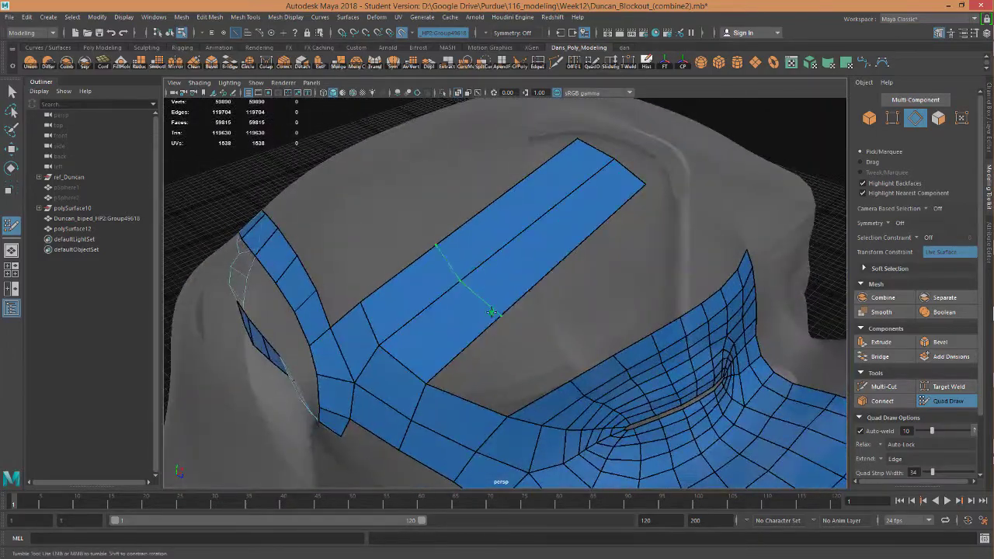
Insert three edge loops across the shoulder strap and fill two faces in its gap.
ctrl+click(482, 319)
ctrl+click(509, 261)
ctrl+click(543, 225)
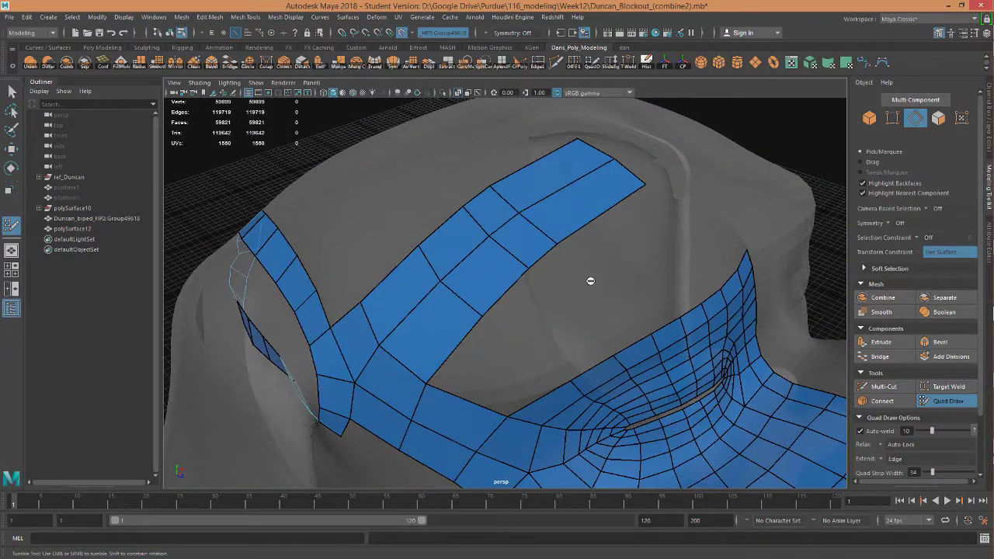
alt+drag(593, 281, 477, 312)
shift+click(463, 337)
shift+click(555, 249)
mouse_move(555, 248)
alt+mouse_down()
mouse_move(581, 288)
mouse_move(505, 221)
alt+mouse_up()
Add two more edge loops along the strap and fill the strip below with quads.
ctrl+click(503, 220)
ctrl+click(528, 216)
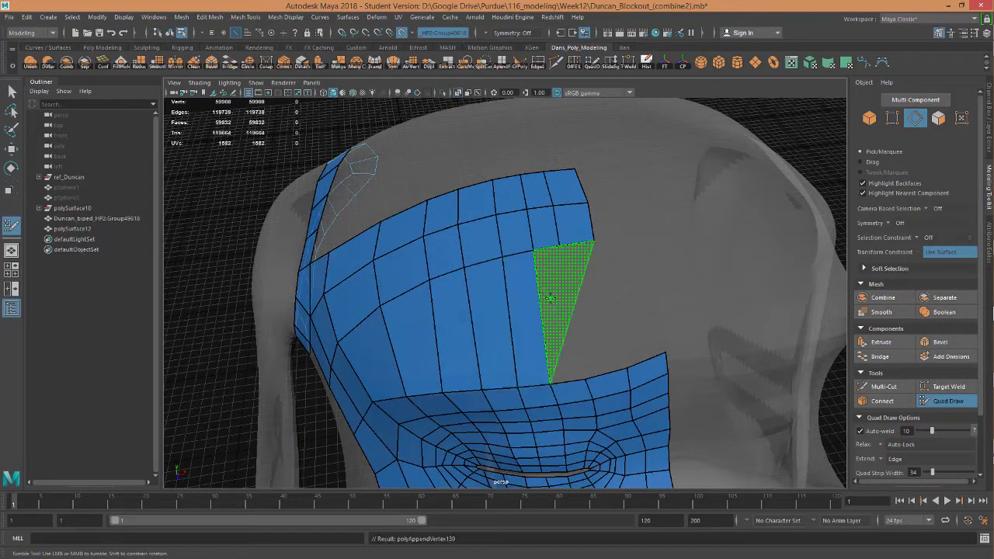
shift+click(583, 308)
shift+click(583, 307)
mouse_move(583, 307)
alt+mouse_down()
mouse_move(591, 303)
mouse_move(477, 260)
alt+mouse_up()
shift+click(591, 304)
Inspect the shoulder patch from several angles and insert one more edge loop across it.
alt+drag(683, 272, 487, 323)
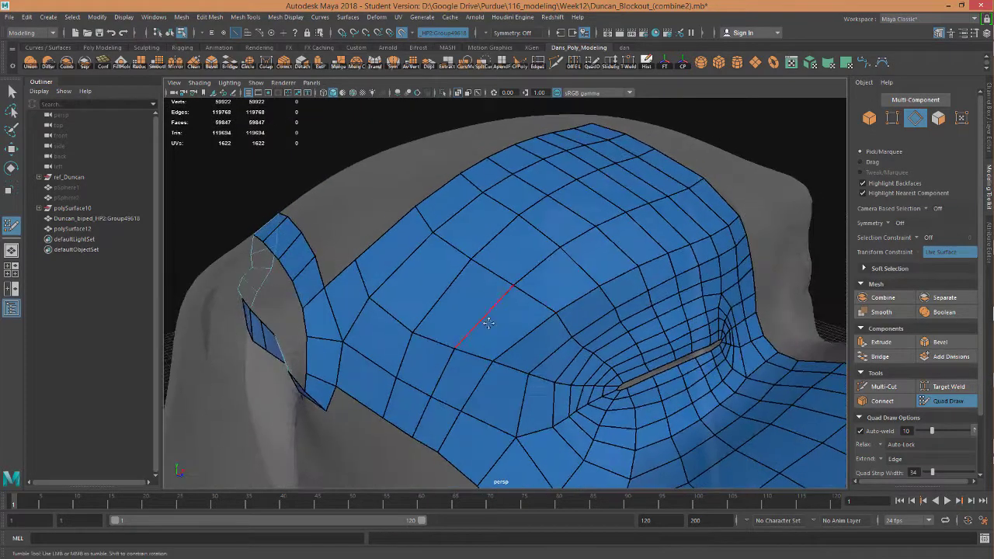
mouse_move(621, 226)
alt+mouse_down()
mouse_move(487, 340)
mouse_move(479, 230)
mouse_move(388, 291)
mouse_move(615, 269)
alt+mouse_up()
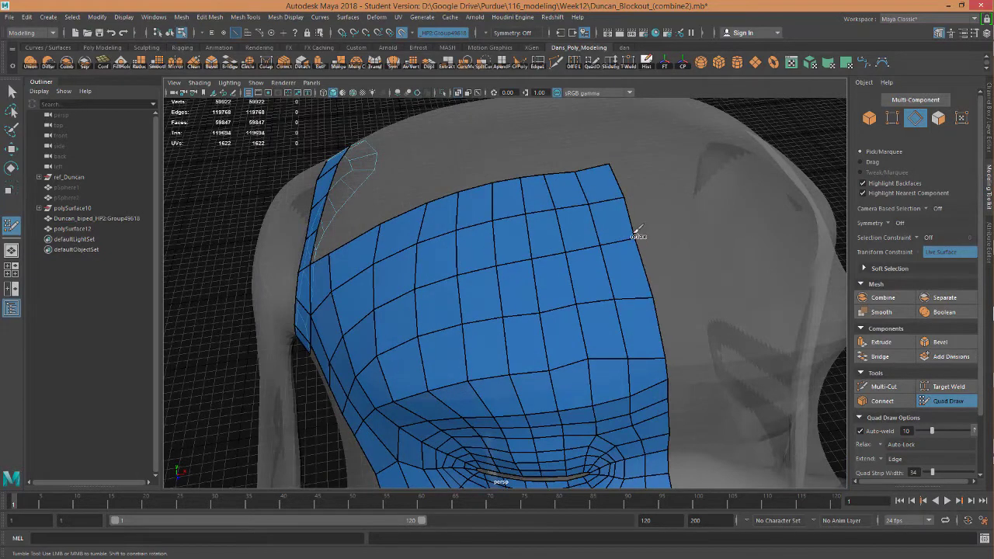
alt+drag(427, 395, 522, 309)
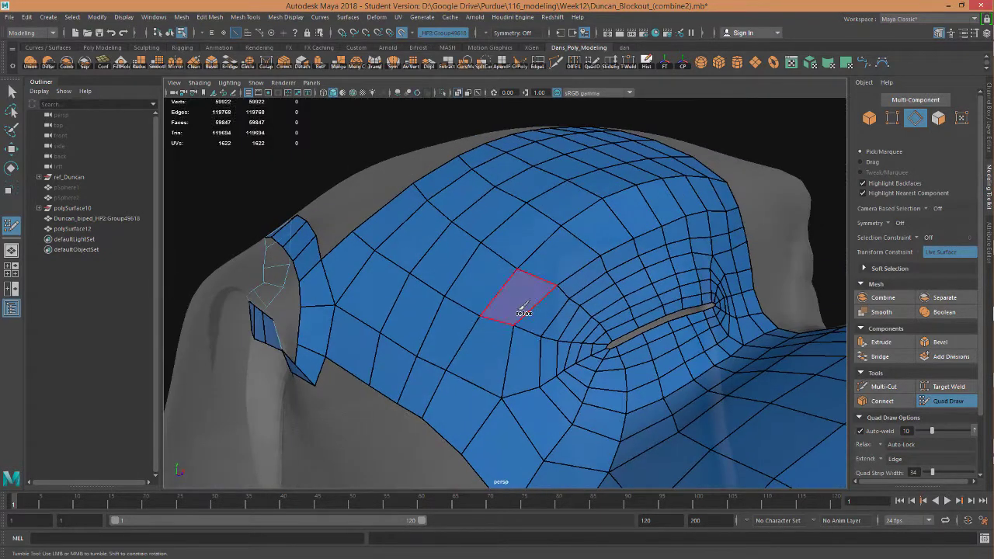
mouse_move(411, 406)
alt+mouse_down()
mouse_move(415, 394)
mouse_move(481, 411)
alt+mouse_up()
alt+drag(497, 334, 588, 321)
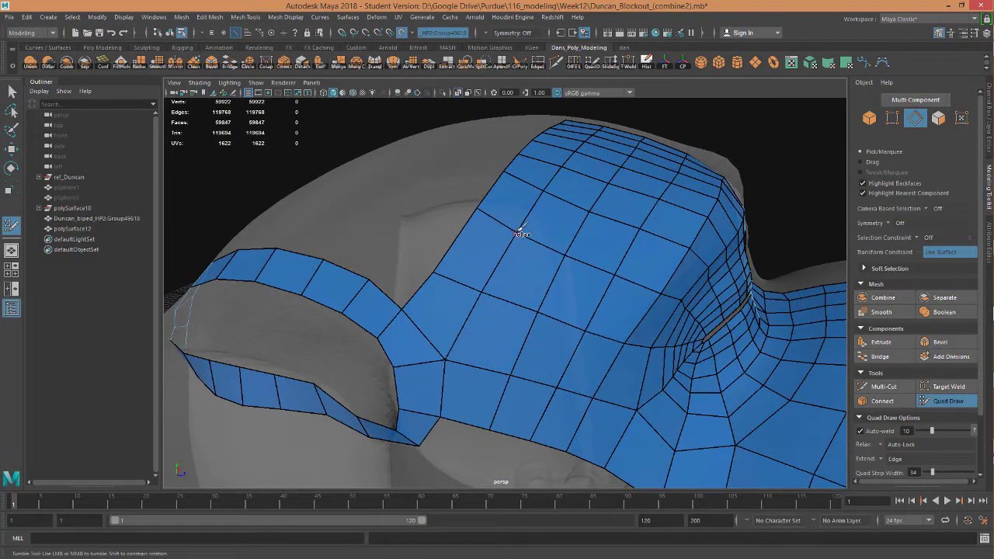
alt+drag(479, 217, 458, 326)
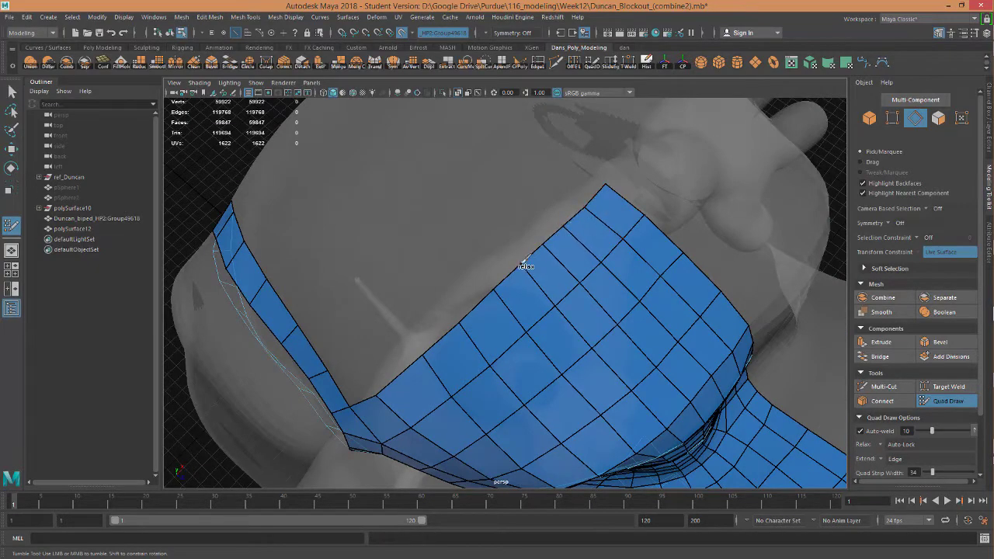
mouse_move(466, 310)
alt+mouse_down()
mouse_move(495, 226)
mouse_move(484, 327)
mouse_move(628, 271)
alt+mouse_up()
ctrl+click(491, 224)
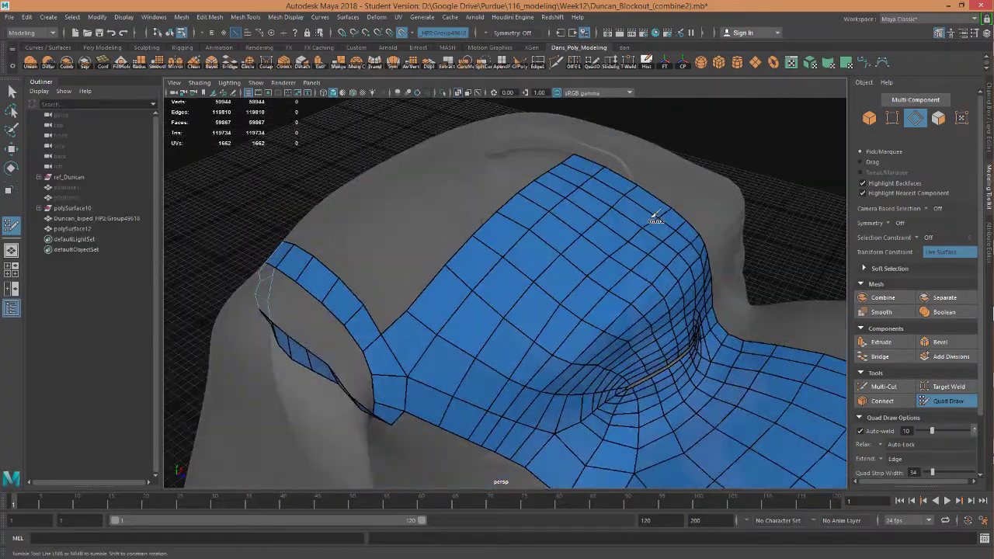
mouse_move(492, 398)
alt+mouse_down()
mouse_move(536, 323)
mouse_move(559, 248)
mouse_move(676, 293)
mouse_move(666, 289)
alt+mouse_up()
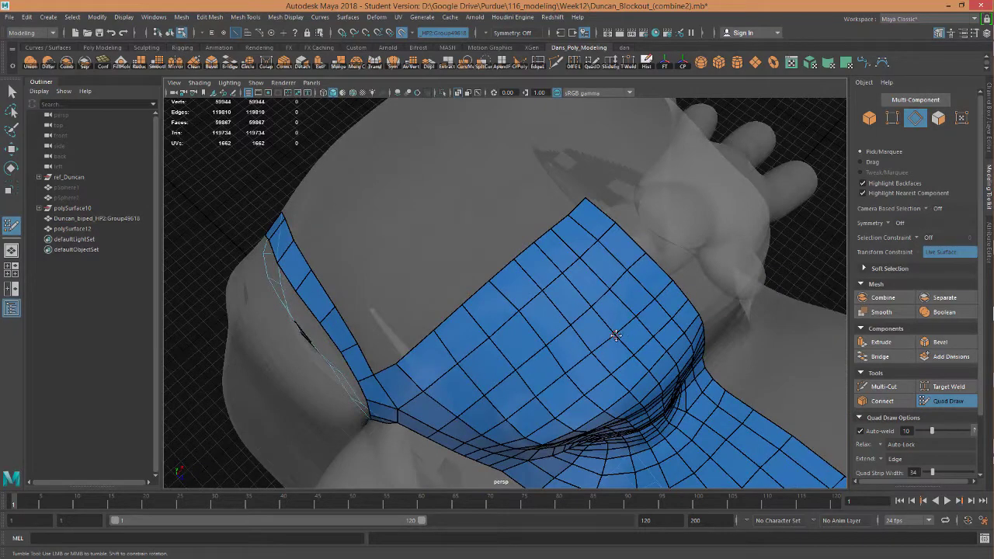
alt+drag(615, 335, 599, 314)
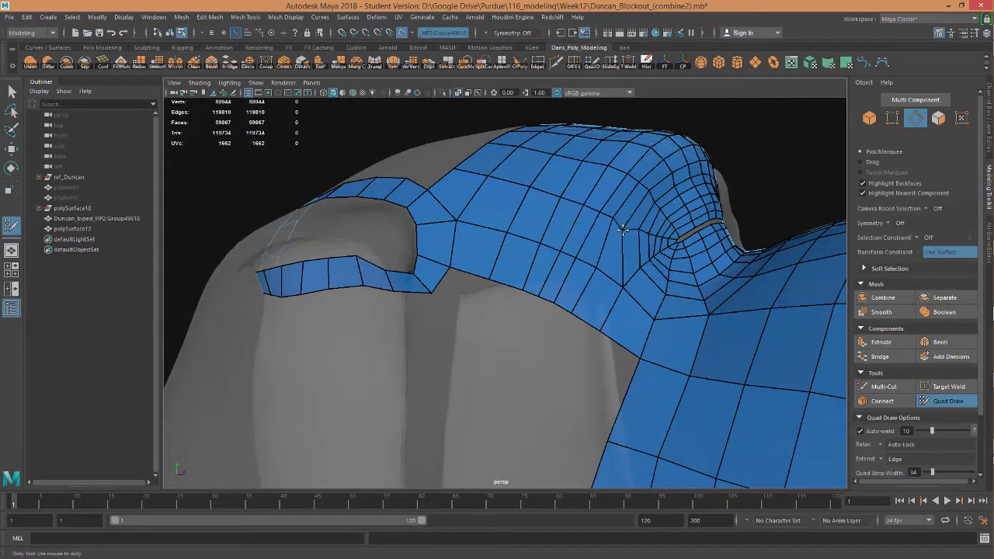
mouse_move(610, 207)
shift+mouse_down()
mouse_move(593, 210)
mouse_move(594, 303)
shift+mouse_up()
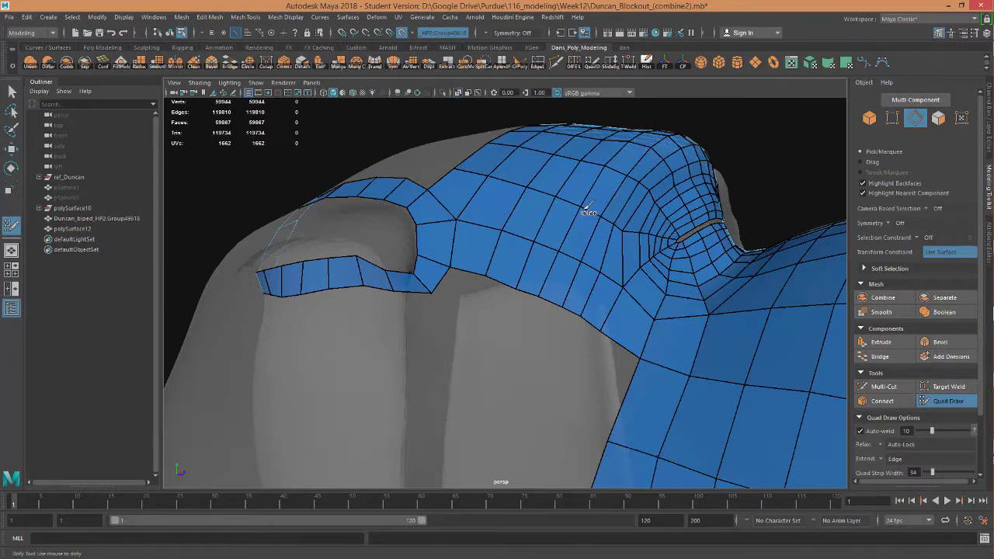
alt+drag(587, 211, 559, 244)
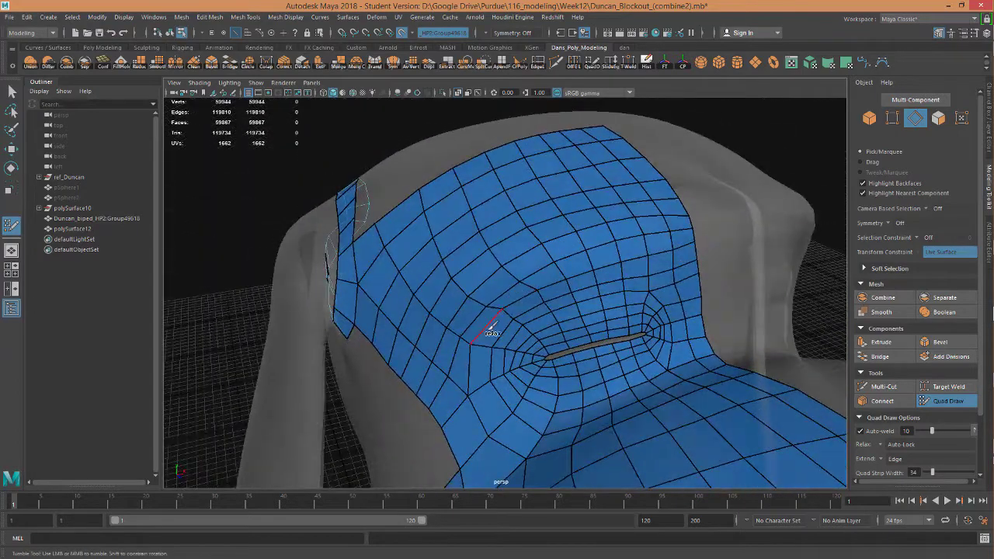
alt+drag(623, 204, 598, 233)
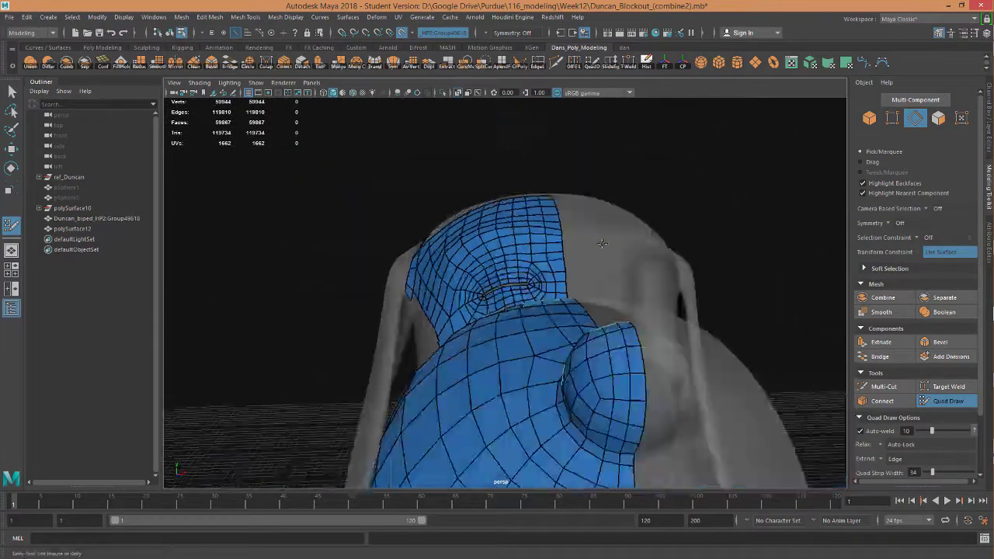
alt+right_drag(597, 232, 592, 243)
mouse_move(593, 243)
alt+mouse_down()
mouse_move(630, 311)
mouse_move(722, 309)
mouse_move(574, 355)
mouse_move(664, 398)
alt+mouse_up()
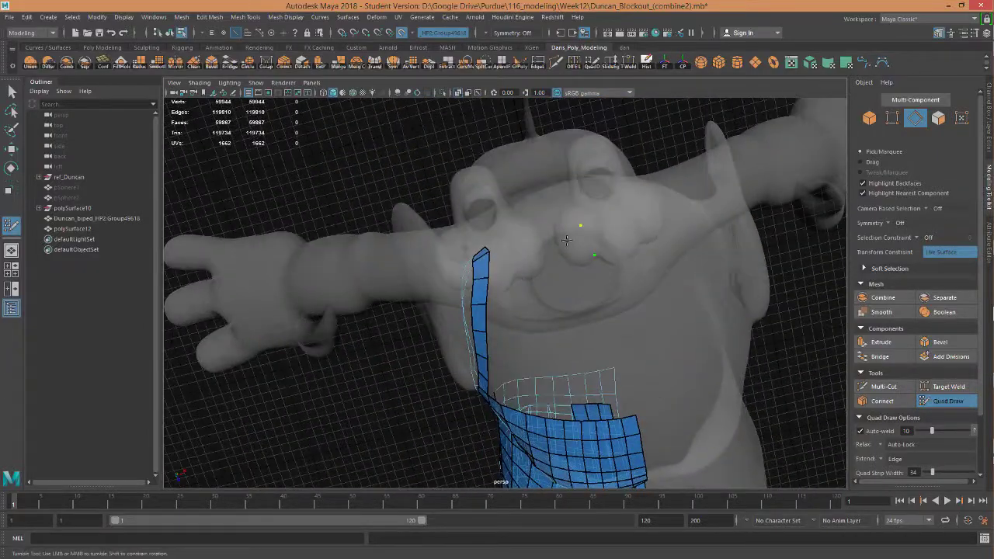
Turn the preview quad into a real face and line up the chest strip.
shift+click(547, 259)
mouse_move(547, 259)
alt+mouse_down()
mouse_move(606, 256)
mouse_move(603, 266)
alt+mouse_up()
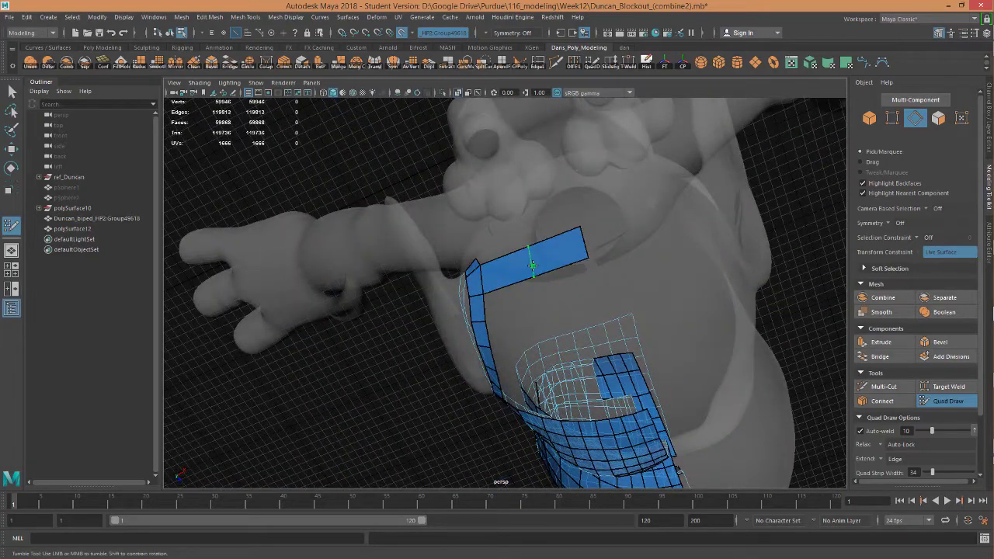
alt+drag(513, 270, 623, 309)
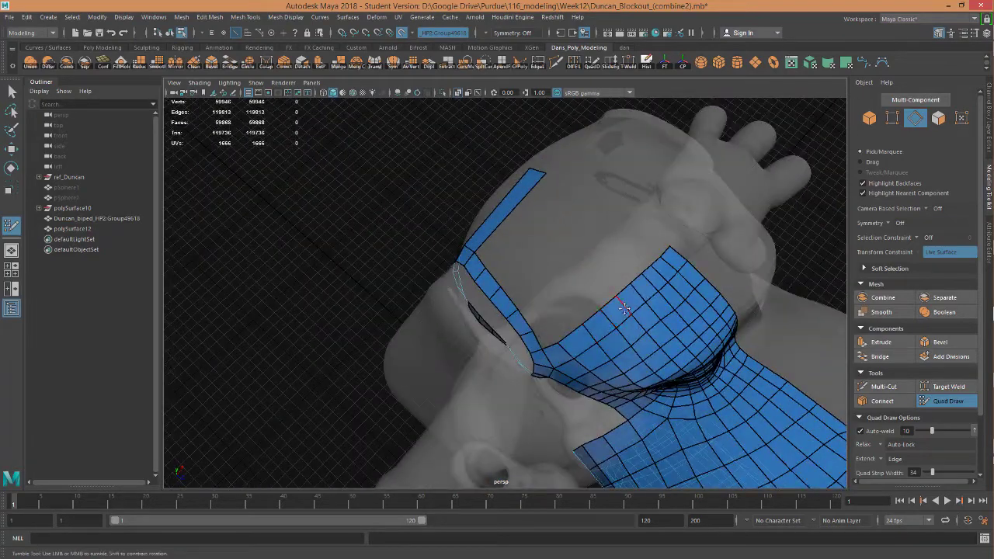
alt+drag(531, 233, 483, 245)
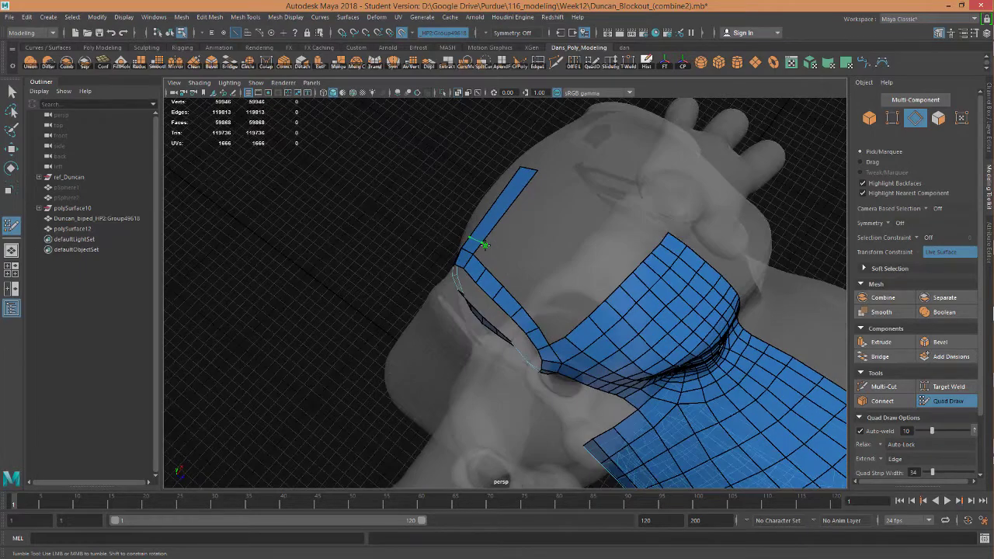
Split the long chest strip into smaller quads with four edge loops.
ctrl+click(485, 236)
ctrl+click(501, 213)
ctrl+click(516, 194)
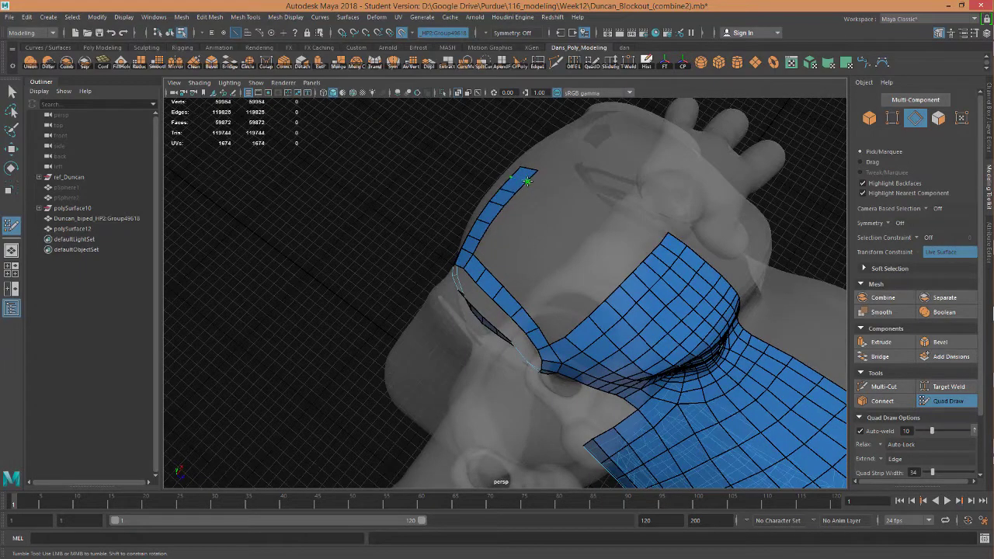
ctrl+click(527, 181)
alt+drag(527, 181, 542, 309)
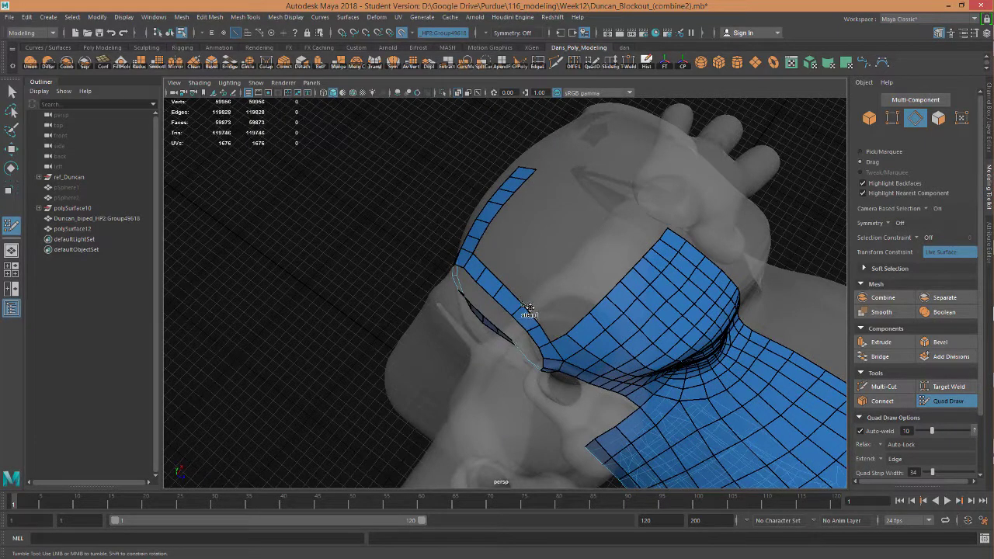
Extrude two new rows of quads from the strip's inner edge and fill the notch.
drag(528, 309, 532, 284)
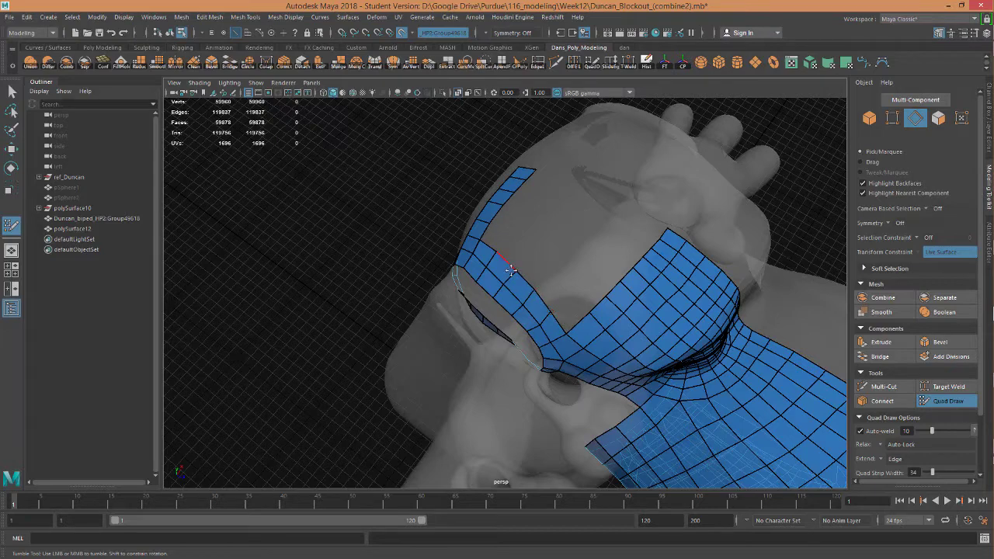
drag(531, 284, 575, 318)
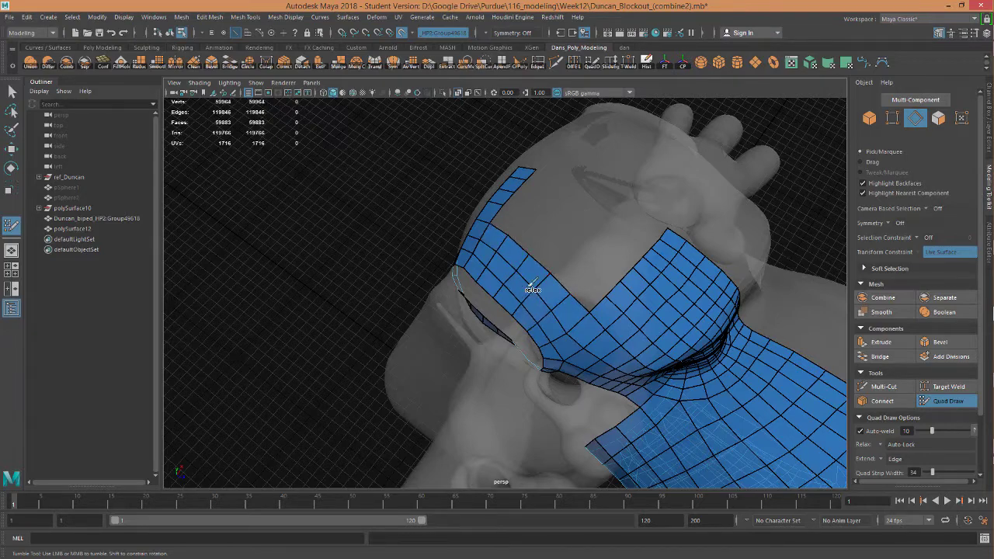
mouse_move(496, 260)
alt+mouse_down()
mouse_move(528, 277)
mouse_move(565, 270)
mouse_move(572, 253)
alt+mouse_up()
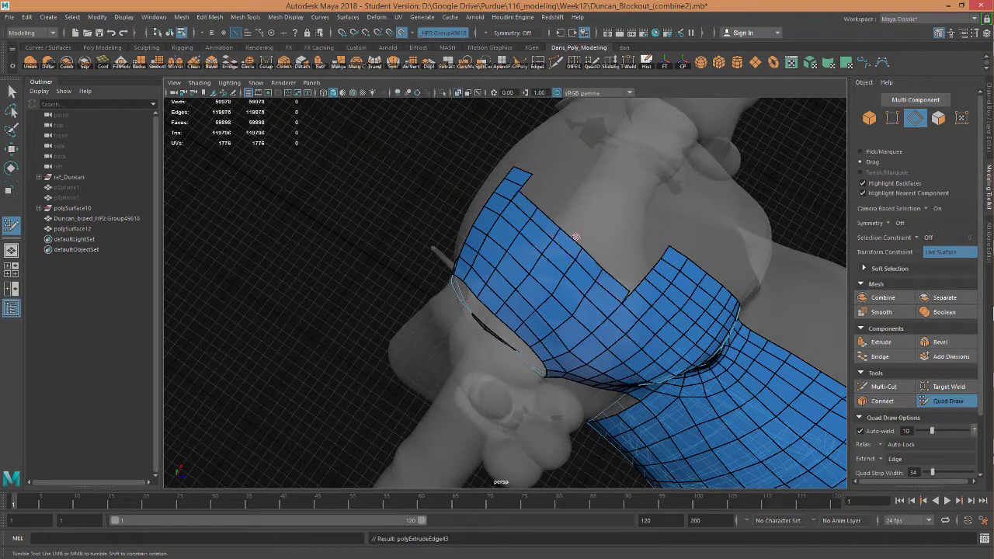
shift+click(573, 232)
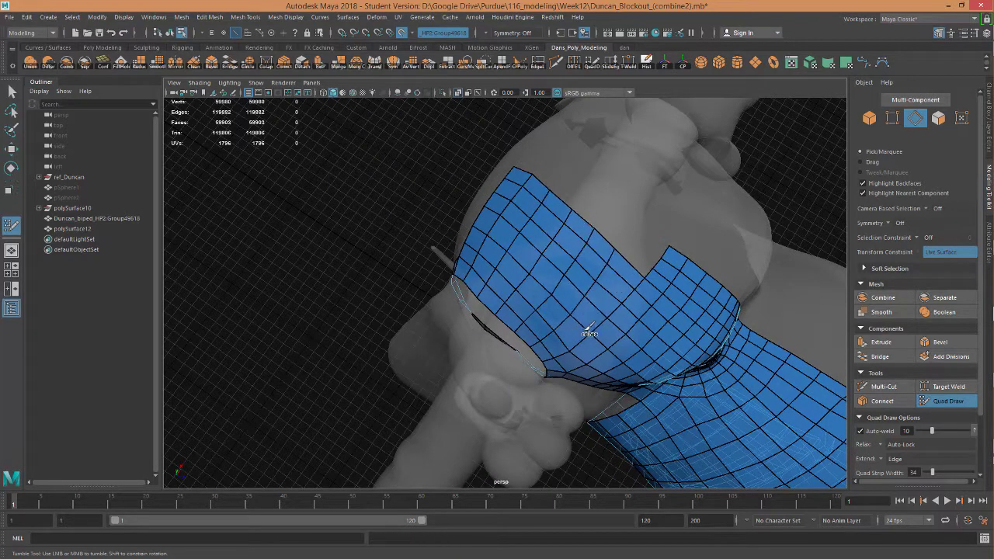
alt+drag(589, 332, 614, 277)
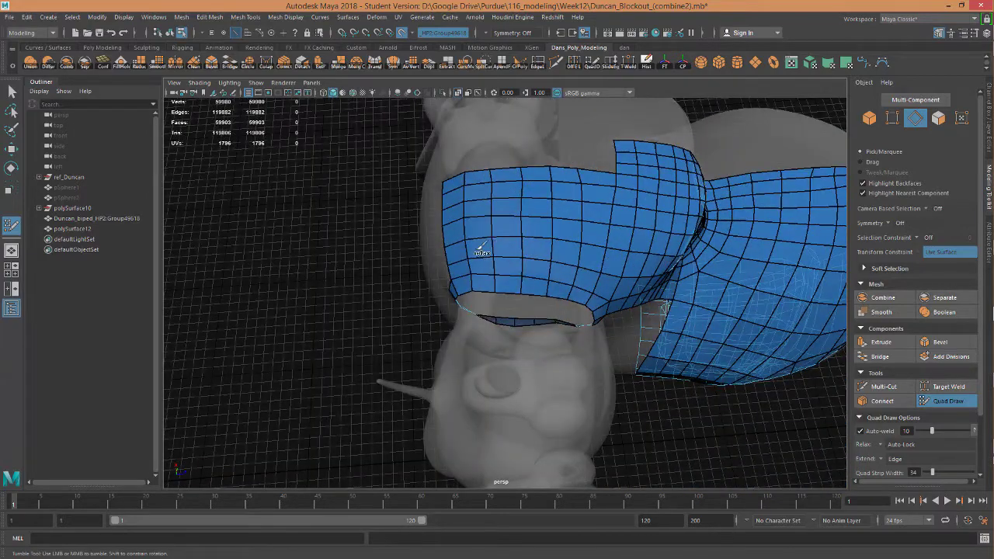
alt+drag(479, 280, 577, 307)
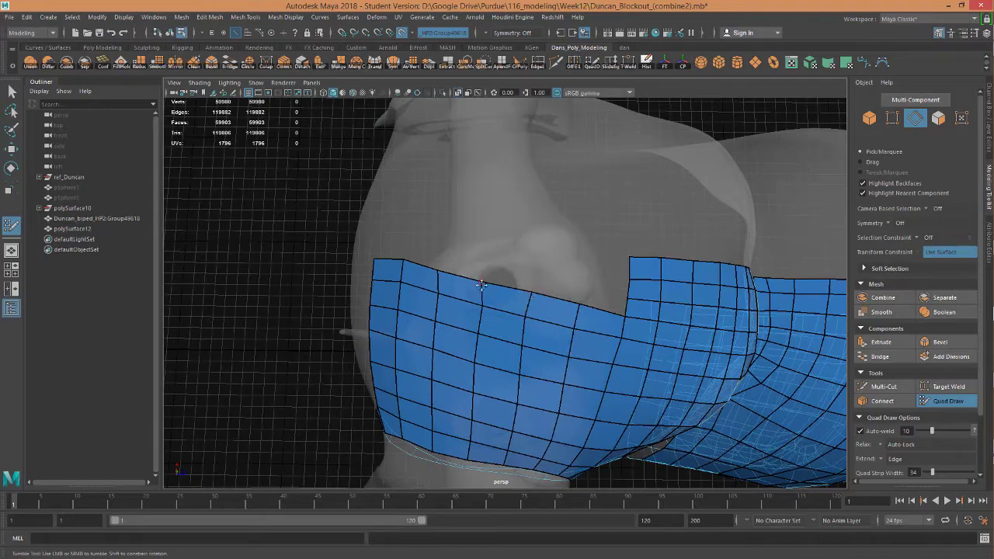
Drag the chest patch's column of vertices into a straight vertical line.
alt+drag(569, 309, 509, 284)
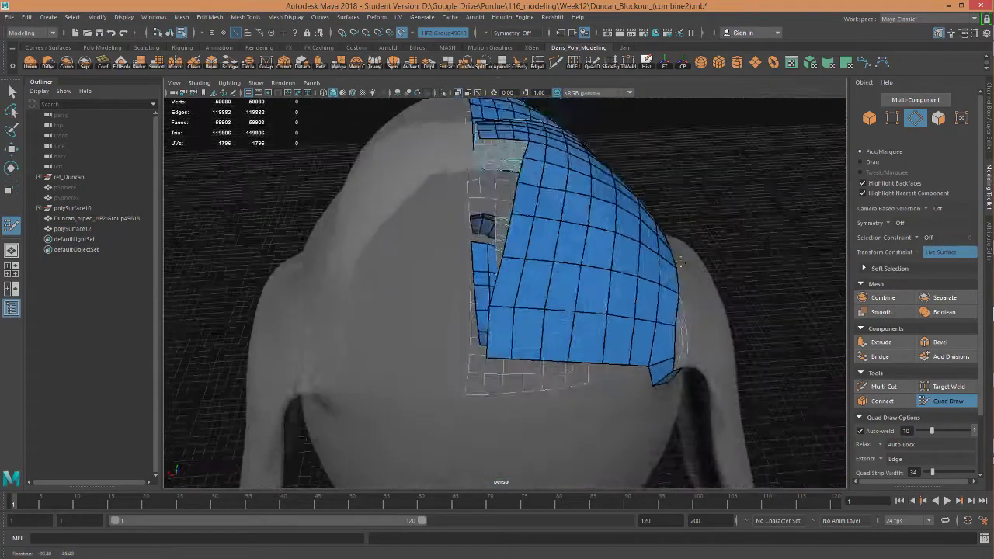
scroll(509, 284, up, 1)
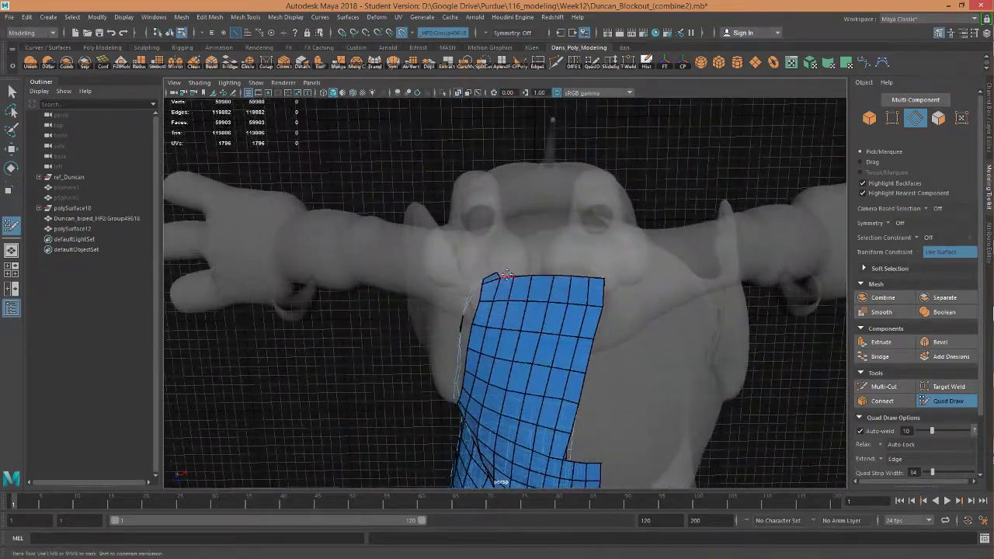
scroll(497, 295, up, 1)
scroll(481, 307, up, 1)
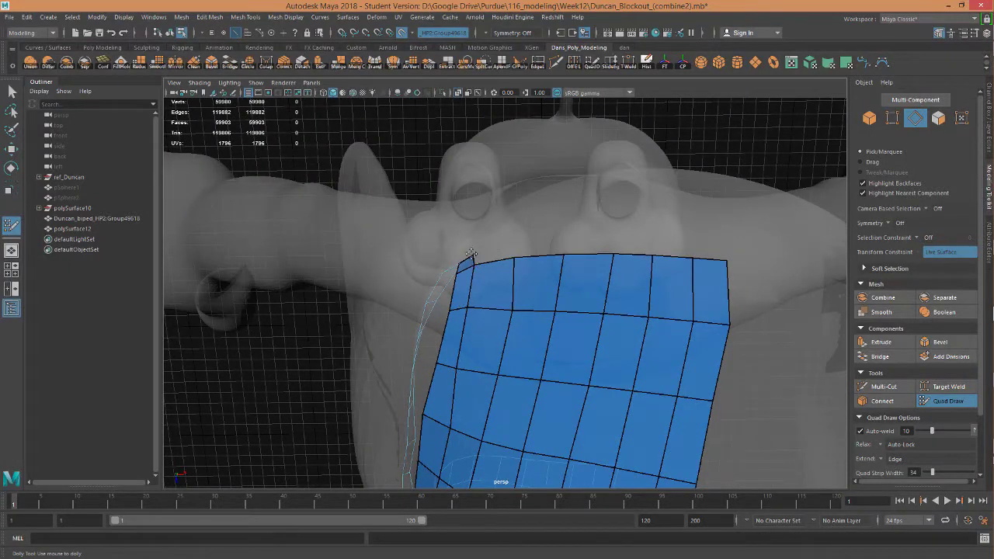
alt+drag(491, 261, 497, 295)
alt+middle_drag(497, 295, 501, 329)
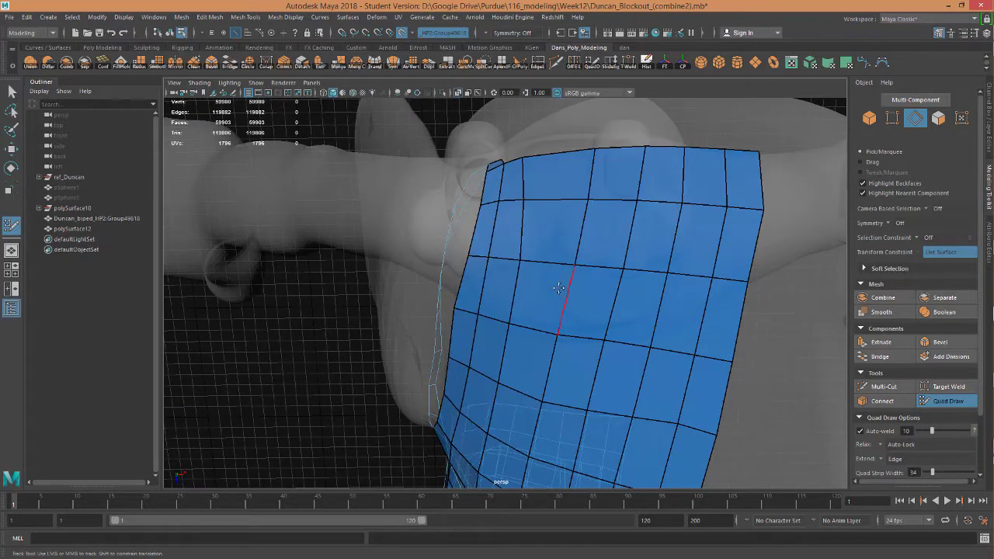
drag(593, 150, 548, 153)
drag(587, 200, 552, 200)
drag(575, 264, 549, 268)
drag(559, 335, 539, 329)
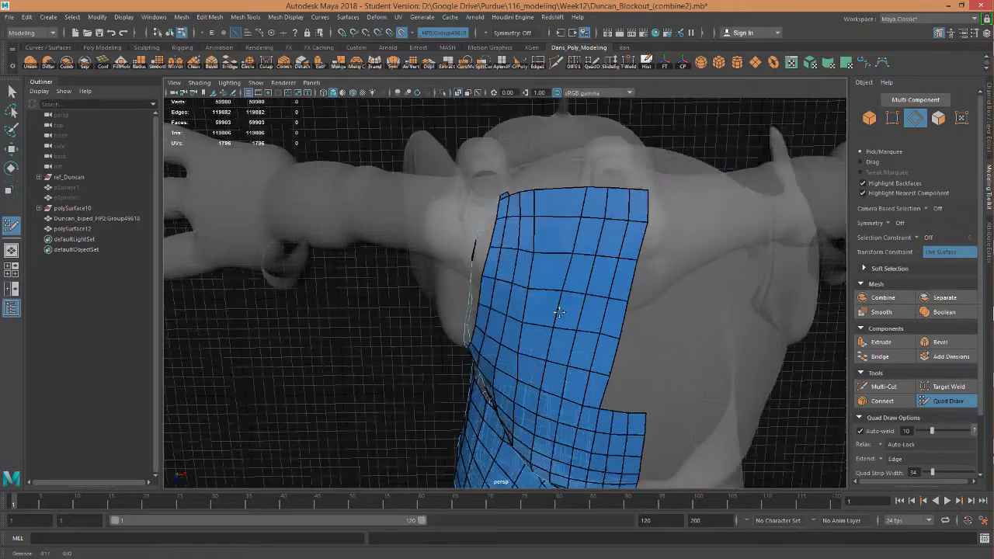
Relax the quad column so it is straight and evenly spaced.
mouse_move(533, 401)
alt+mouse_down()
mouse_move(543, 342)
mouse_move(617, 255)
alt+mouse_up()
shift+drag(583, 174, 567, 392)
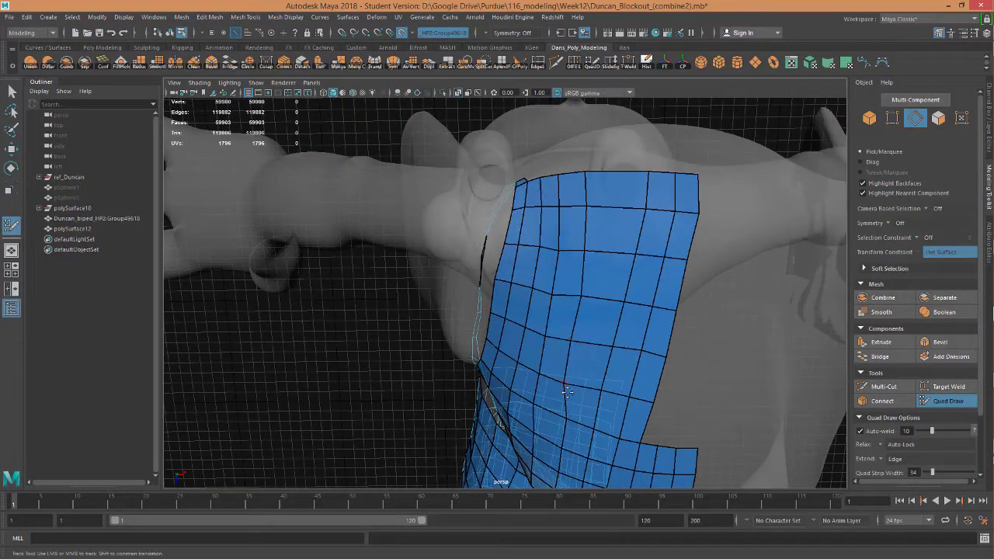
alt+right_drag(581, 301, 590, 292)
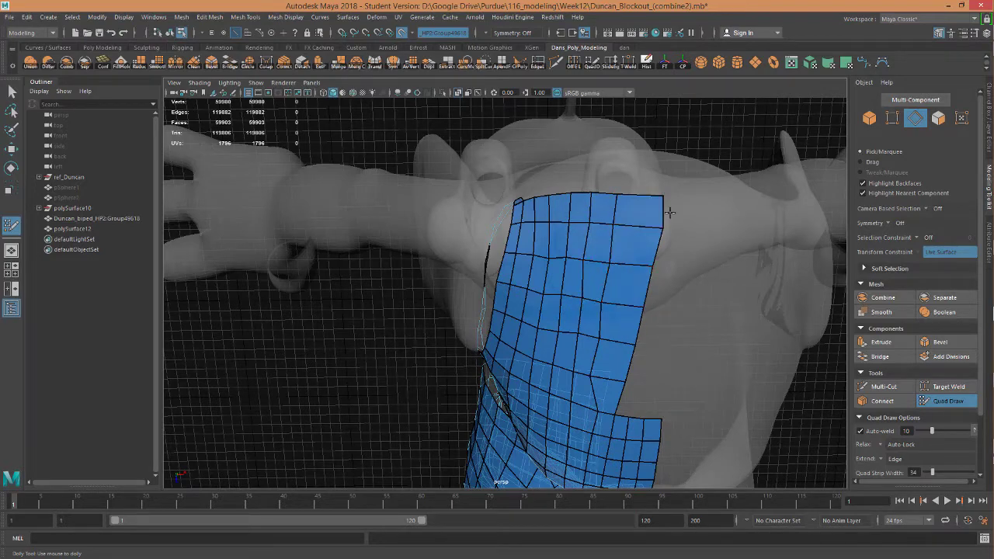
Delete the ragged right column's faces, even the upper spacing, and extend the patch toward the shoulder.
alt+drag(583, 449, 611, 233)
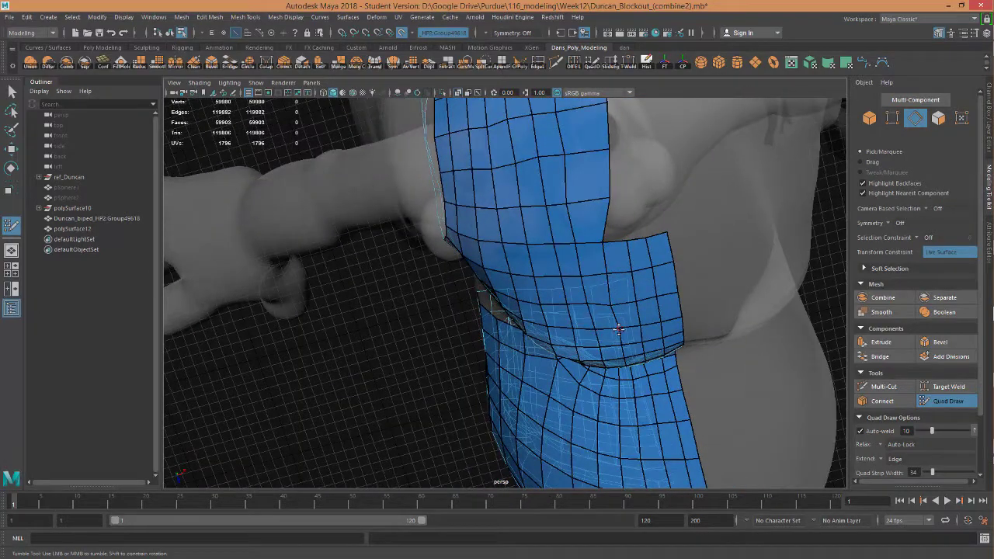
alt+drag(618, 329, 610, 268)
alt+middle_drag(611, 214, 594, 233)
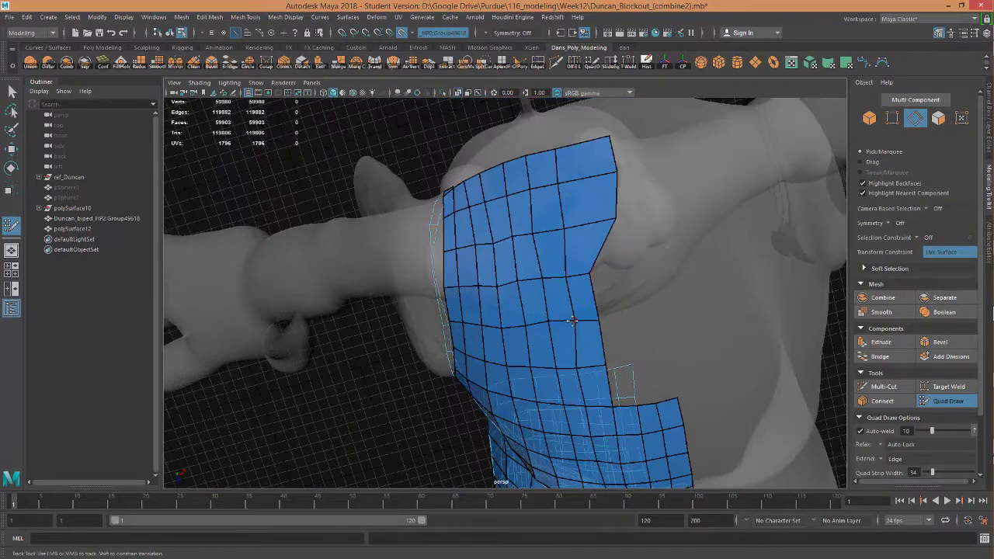
ctrl+shift+click(607, 222)
ctrl+shift+click(586, 159)
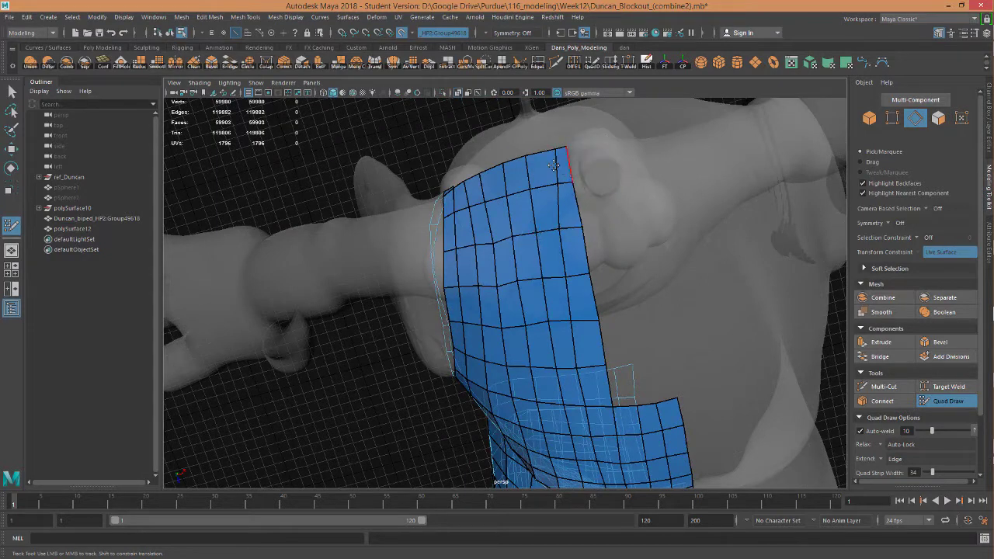
mouse_move(558, 190)
shift+mouse_down()
mouse_move(506, 266)
mouse_move(558, 177)
shift+mouse_up()
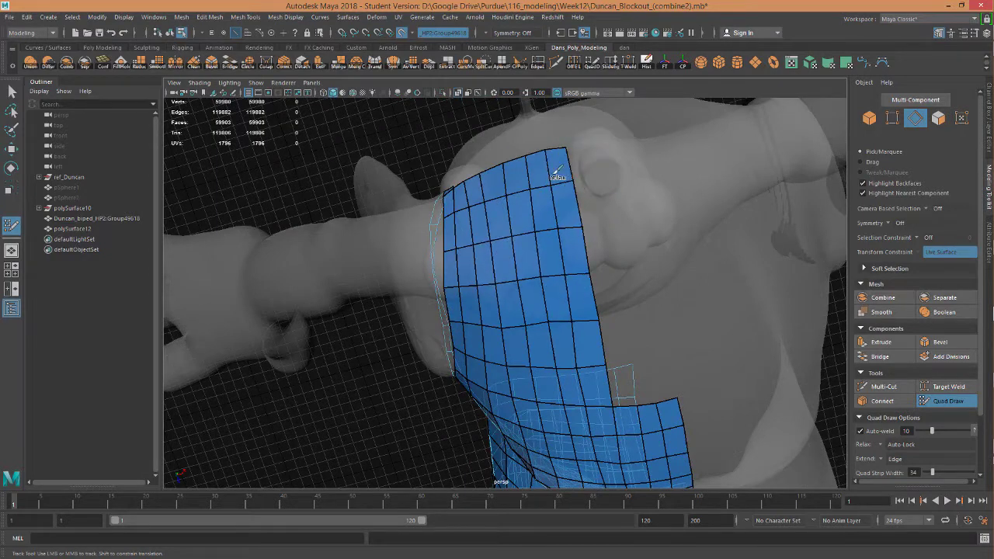
mouse_move(610, 352)
mouse_down()
mouse_move(627, 336)
mouse_move(634, 349)
mouse_move(661, 327)
mouse_move(546, 274)
mouse_up()
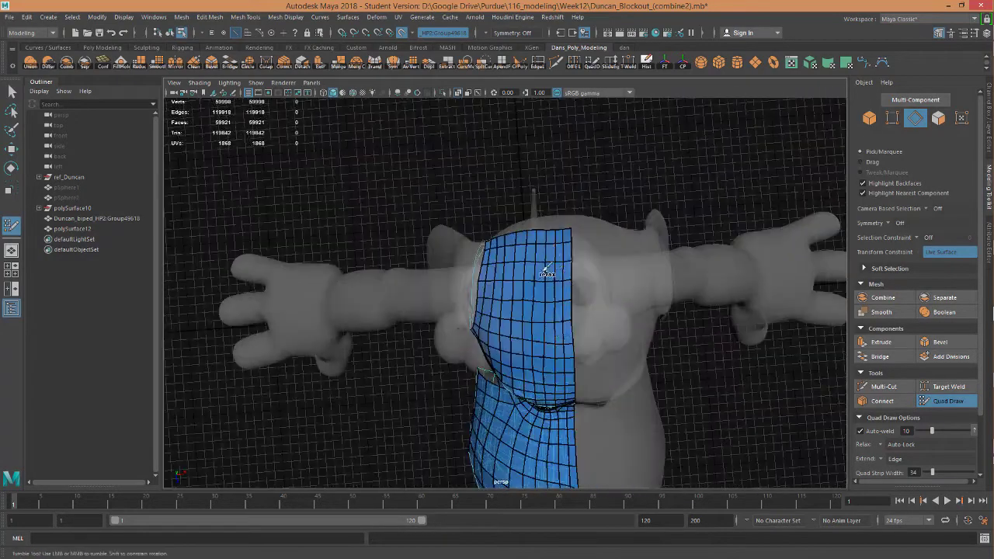
Orbit and zoom around the head and neck to inspect the blue strip and crease.
mouse_move(532, 344)
alt+mouse_down()
mouse_move(674, 298)
mouse_move(559, 284)
mouse_move(541, 320)
mouse_move(572, 261)
mouse_move(582, 174)
alt+mouse_up()
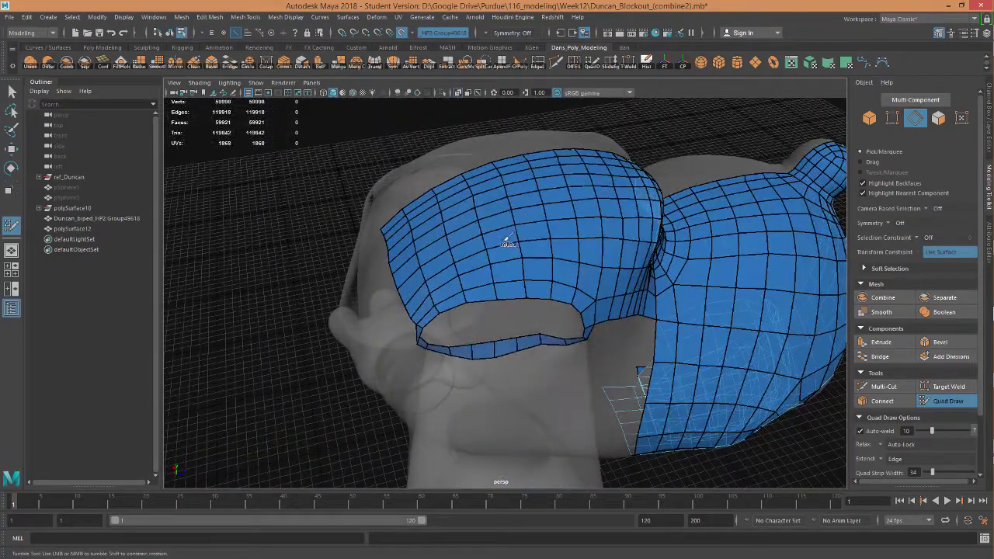
mouse_move(512, 238)
alt+mouse_down()
mouse_move(642, 199)
mouse_move(496, 346)
alt+mouse_up()
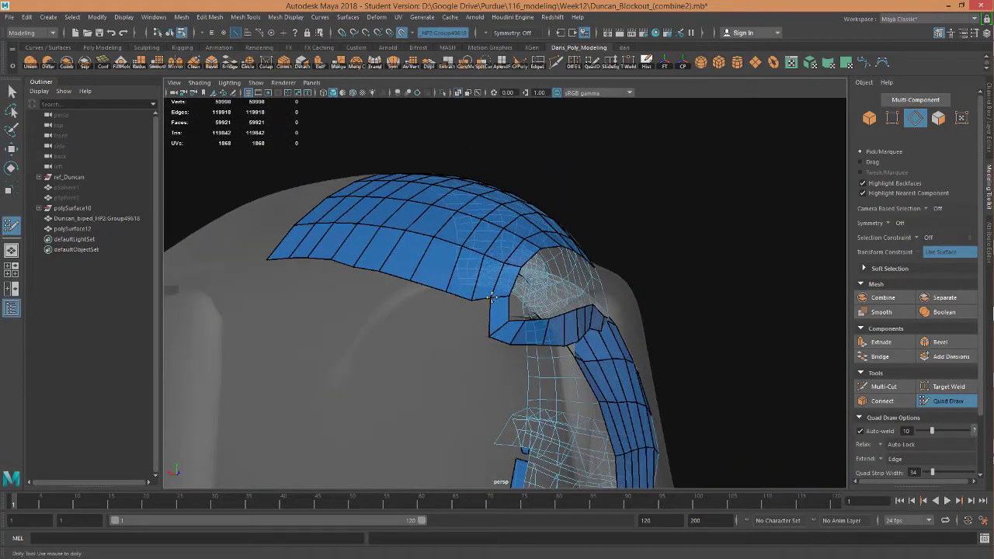
mouse_move(334, 266)
alt+mouse_down()
mouse_move(488, 315)
mouse_move(373, 388)
alt+mouse_up()
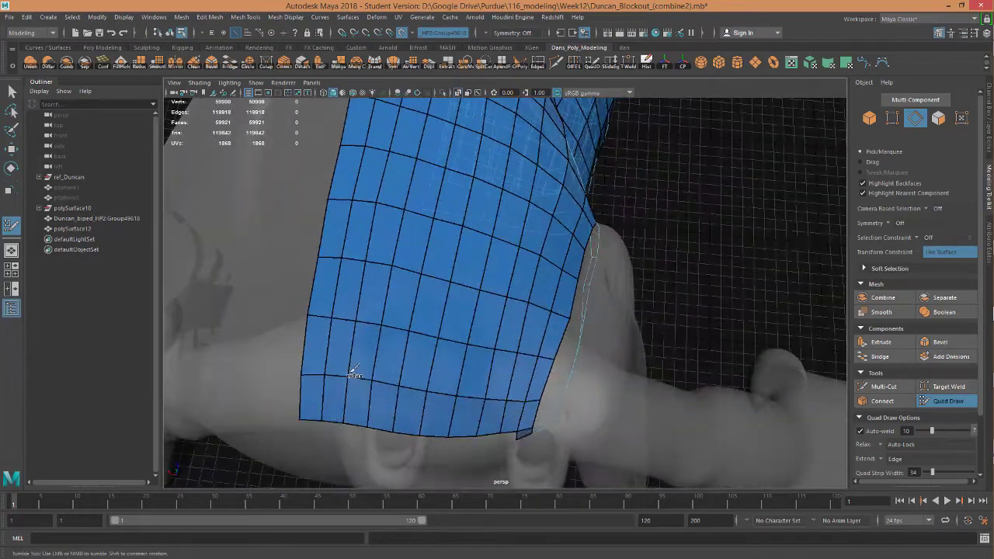
alt+drag(362, 201, 427, 233)
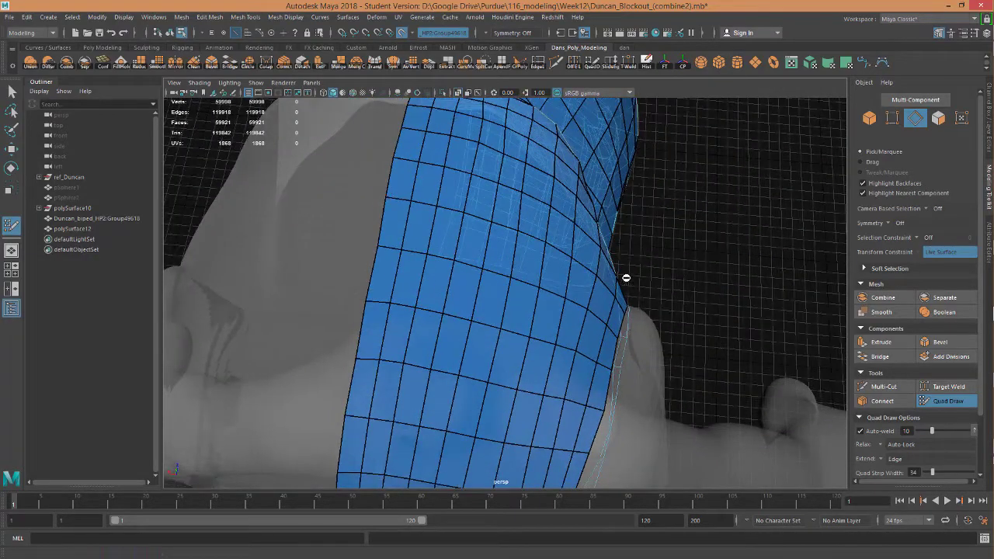
alt+right_drag(625, 279, 513, 229)
alt+drag(565, 320, 517, 336)
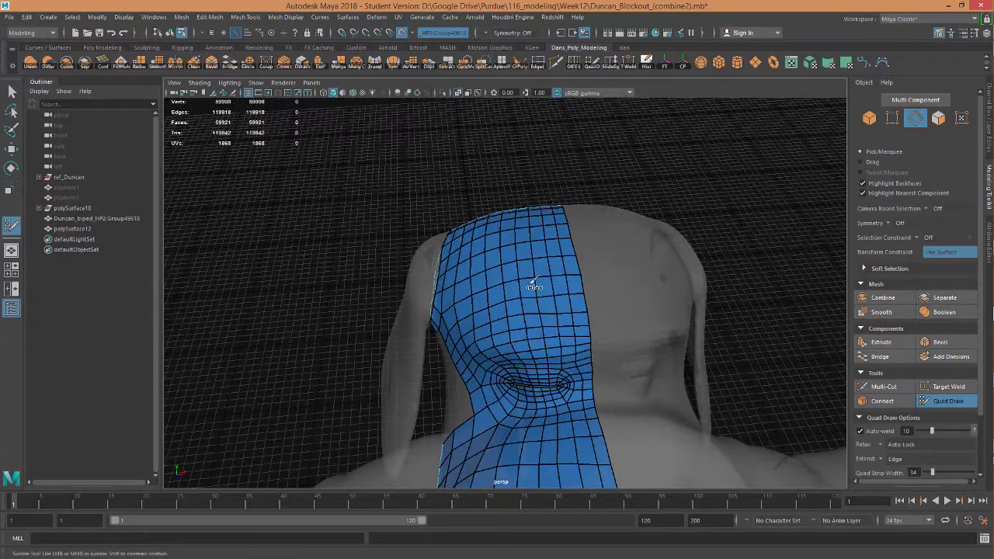
mouse_move(588, 301)
alt+mouse_down()
mouse_move(587, 177)
mouse_move(566, 320)
mouse_move(482, 271)
mouse_move(525, 246)
mouse_move(555, 401)
alt+mouse_up()
scroll(556, 401, up, 5)
alt+middle_drag(555, 402, 556, 310)
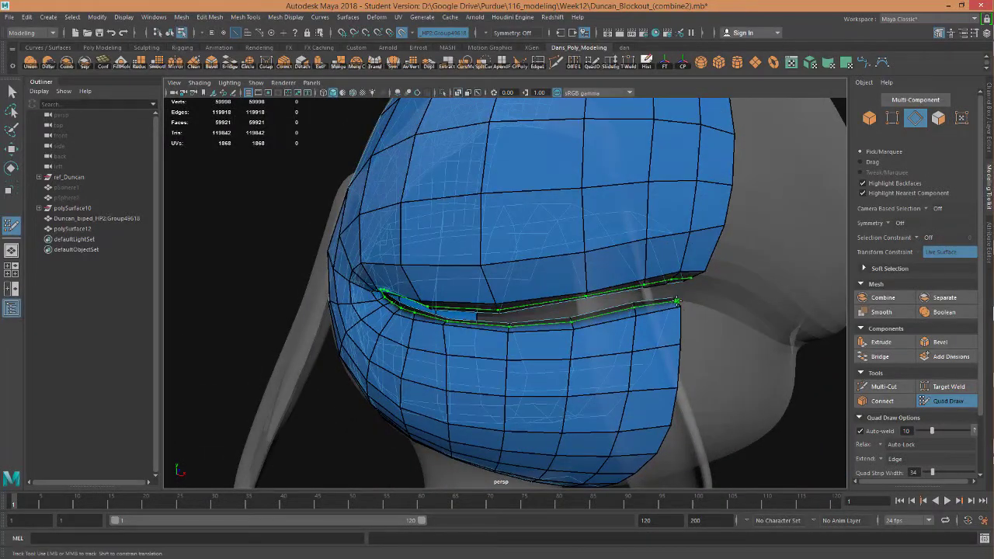
mouse_move(677, 303)
alt+mouse_down()
mouse_move(536, 292)
mouse_move(517, 279)
mouse_move(440, 300)
mouse_move(421, 284)
mouse_move(506, 256)
mouse_move(483, 240)
mouse_move(508, 315)
mouse_move(543, 326)
alt+mouse_up()
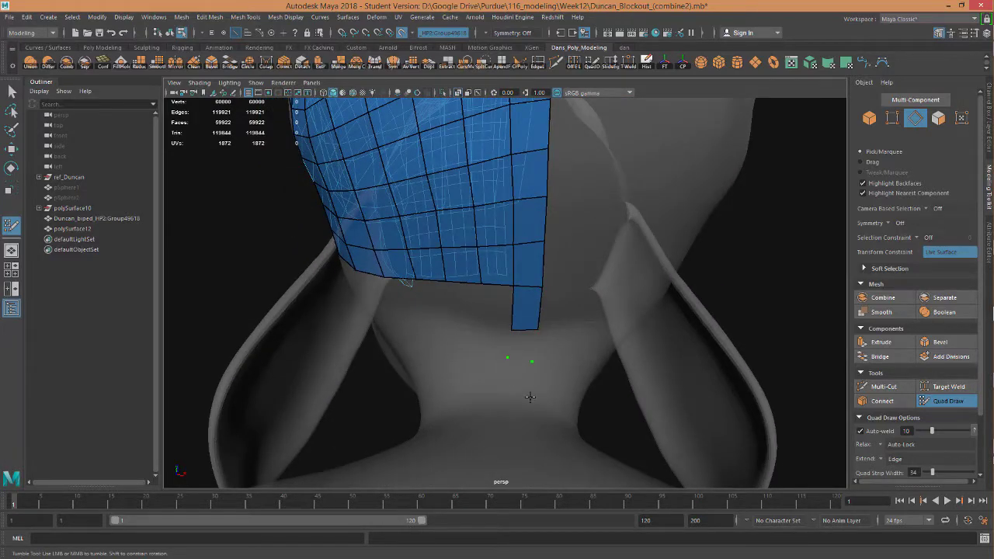
Fill the gap between the upper and lower neck patches with quads.
alt+middle_drag(530, 397, 527, 306)
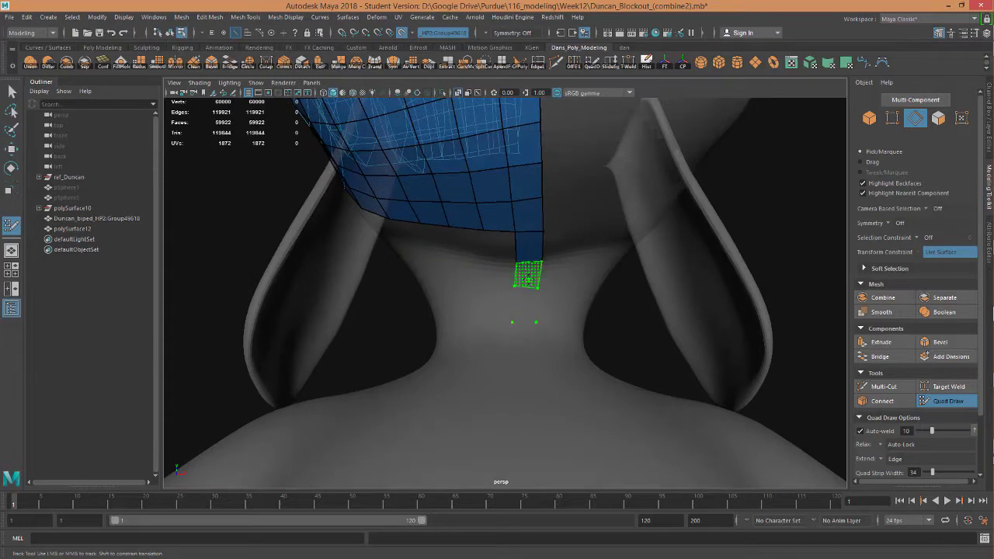
alt+drag(528, 335, 536, 365)
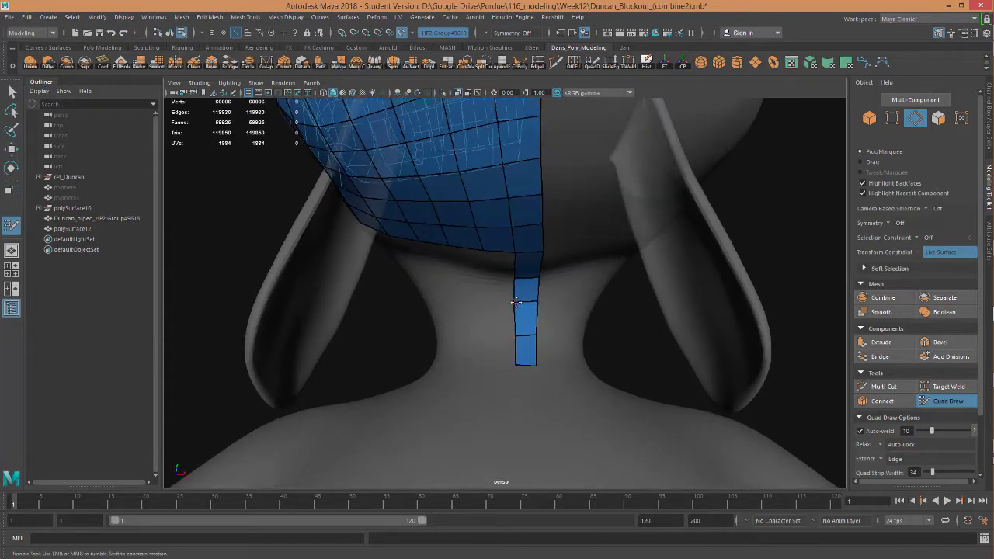
mouse_move(515, 302)
alt+mouse_down()
mouse_move(633, 282)
mouse_move(738, 317)
mouse_move(557, 303)
mouse_move(672, 308)
alt+mouse_up()
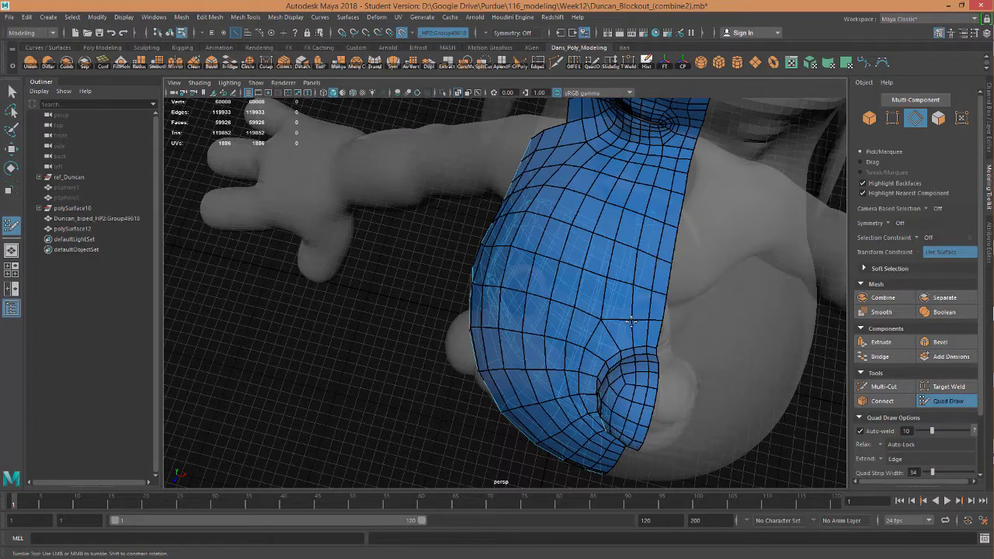
mouse_move(603, 320)
alt+mouse_down()
mouse_move(676, 292)
mouse_move(465, 256)
alt+mouse_up()
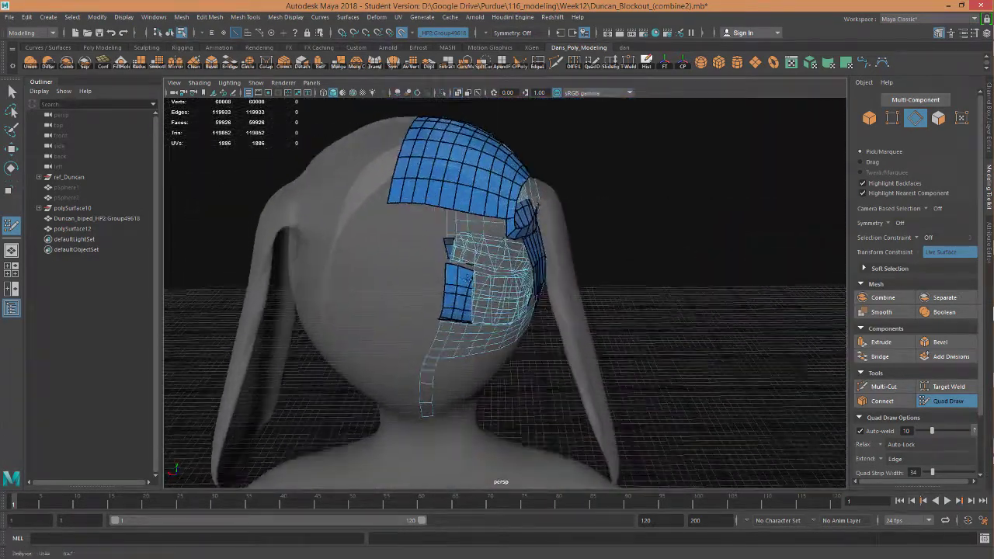
alt+right_drag(466, 256, 437, 246)
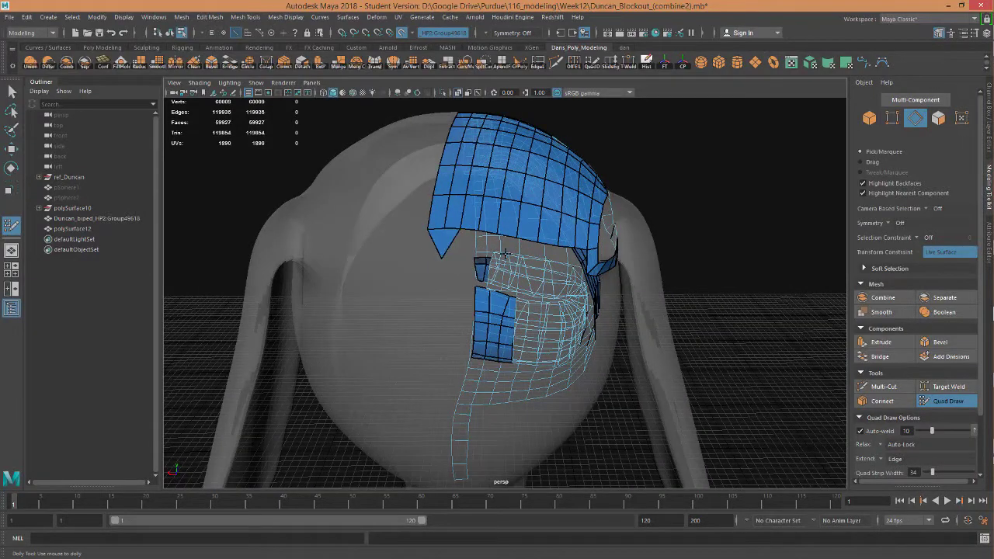
alt+drag(506, 254, 437, 180)
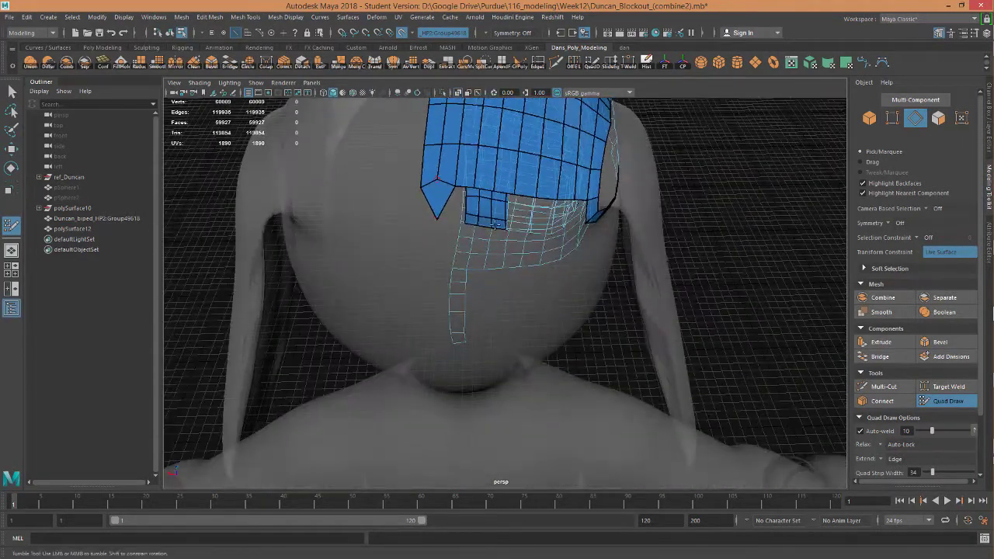
alt+drag(493, 224, 509, 238)
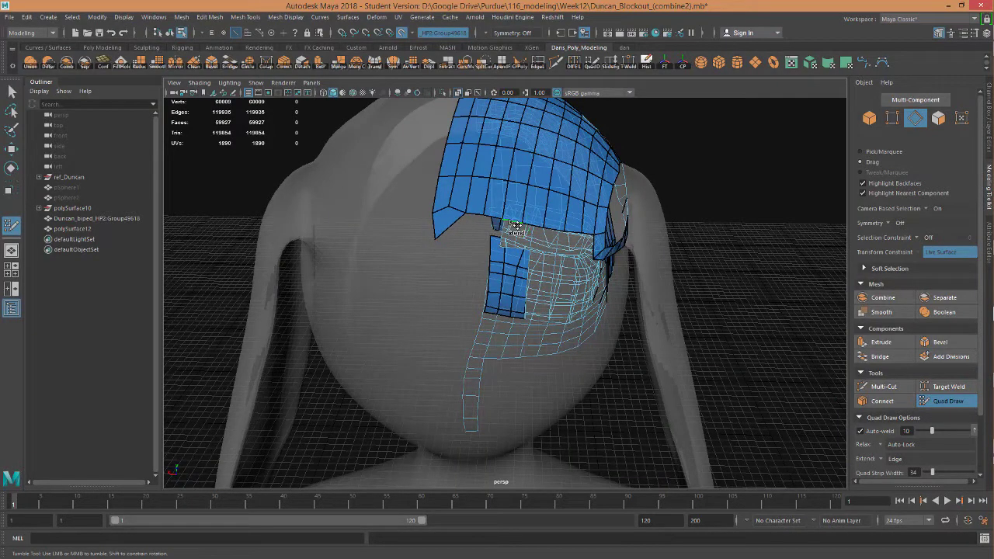
mouse_move(516, 226)
mouse_down()
mouse_move(456, 234)
mouse_move(623, 268)
mouse_up()
scroll(644, 290, up, 3)
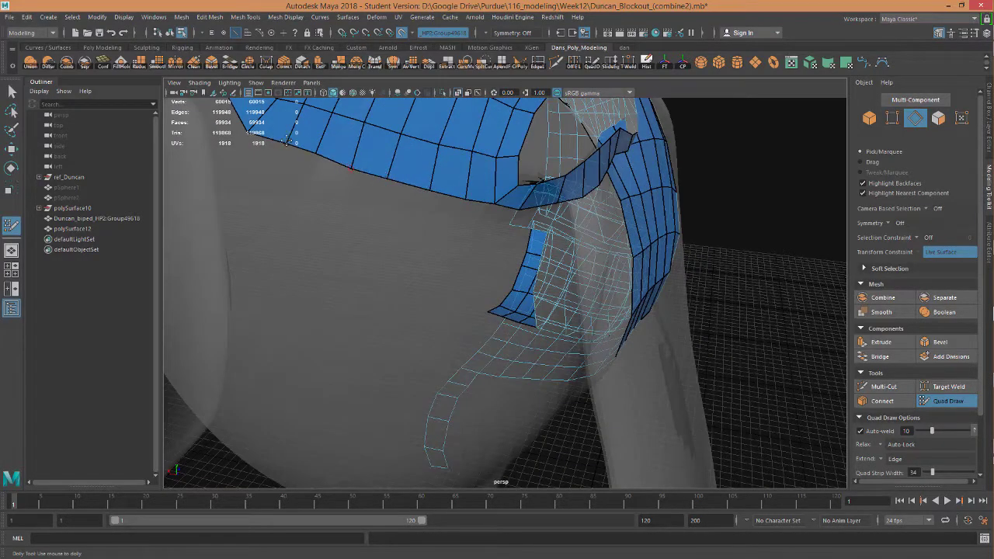
Check the mesh around the head, then extrude the back patch downward with new quads.
alt+drag(411, 129, 421, 184)
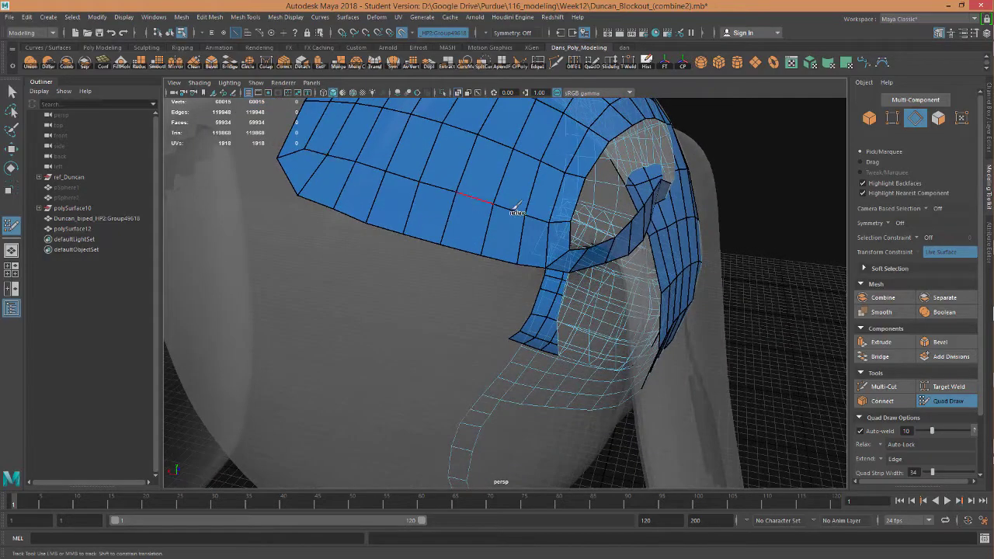
mouse_move(515, 207)
alt+mouse_down()
mouse_move(495, 262)
mouse_move(446, 283)
mouse_move(543, 237)
mouse_move(642, 233)
alt+mouse_up()
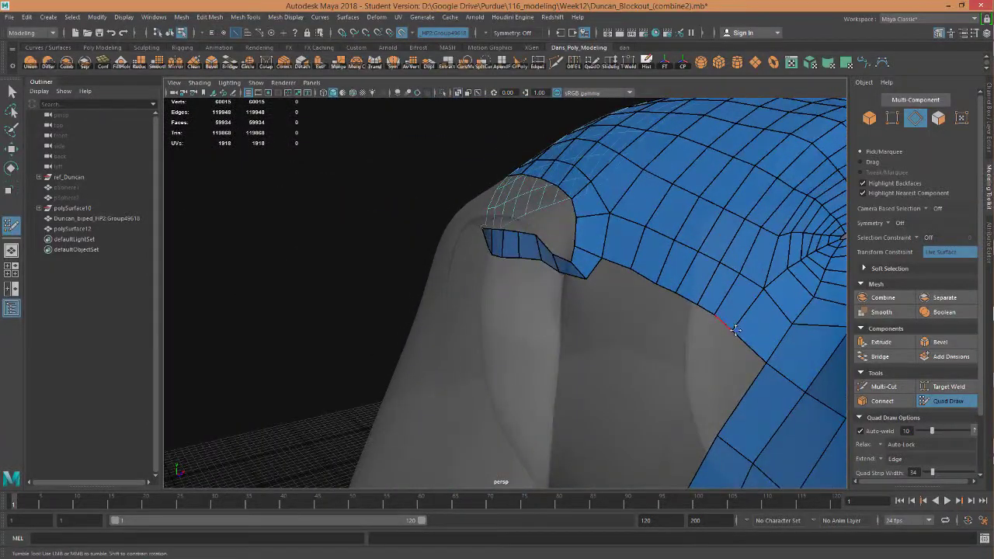
alt+drag(697, 312, 621, 232)
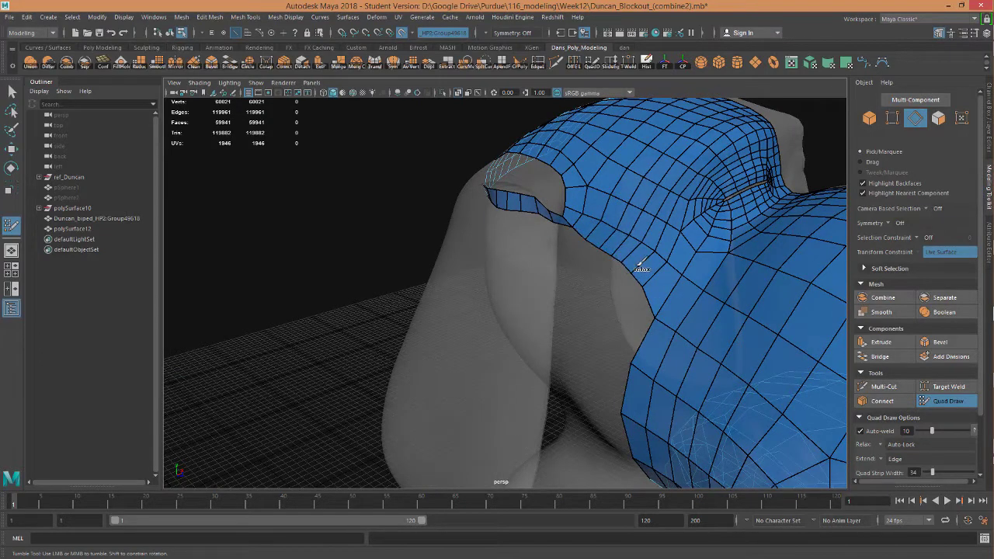
alt+drag(648, 242, 676, 255)
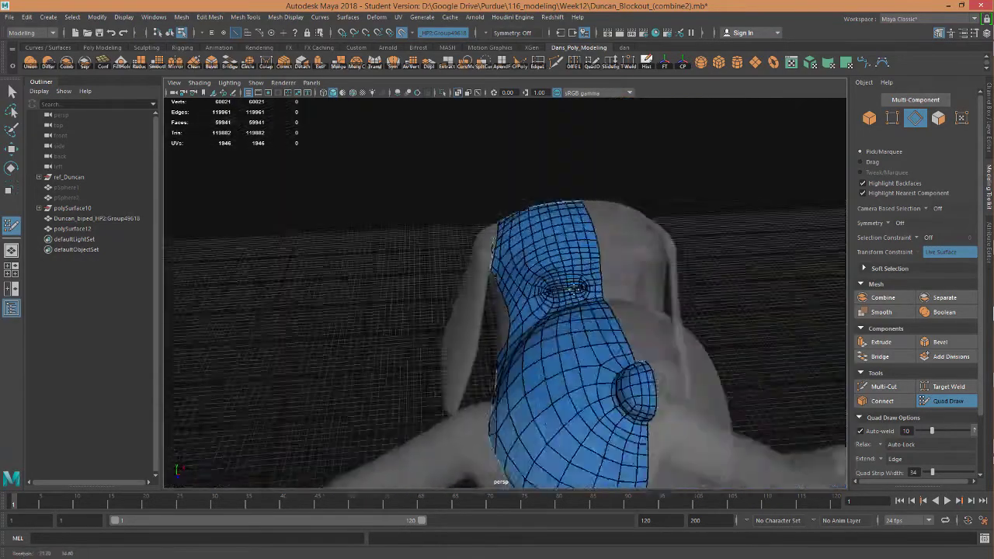
alt+drag(639, 232, 610, 306)
alt+right_drag(611, 306, 595, 296)
alt+drag(595, 296, 456, 332)
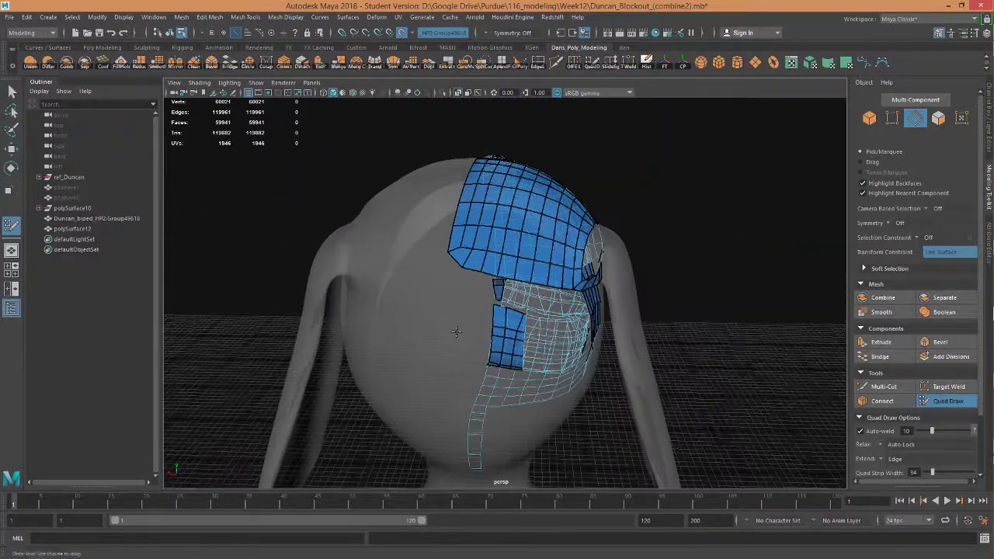
alt+middle_drag(456, 332, 495, 257)
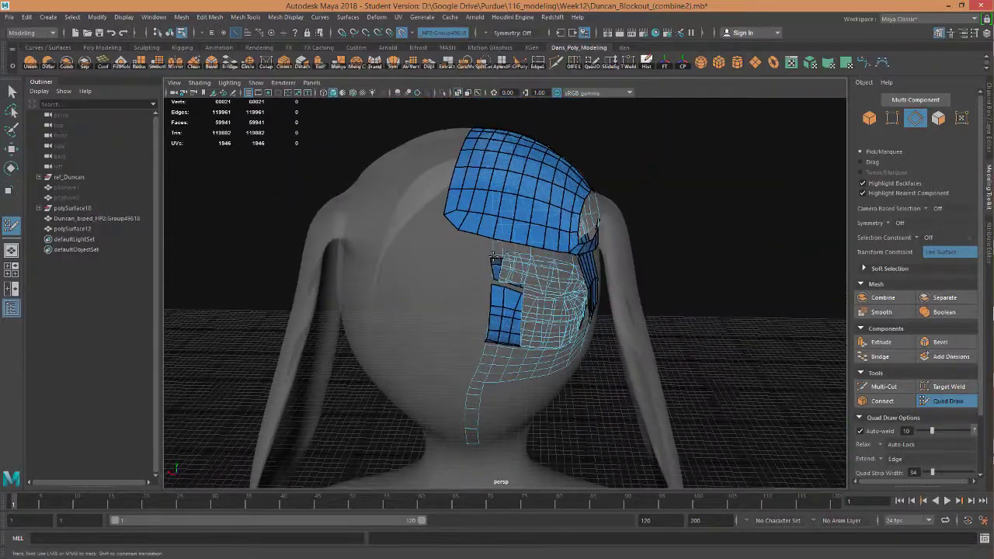
mouse_move(495, 263)
alt+mouse_down()
mouse_move(454, 226)
mouse_move(490, 251)
mouse_move(482, 293)
alt+mouse_up()
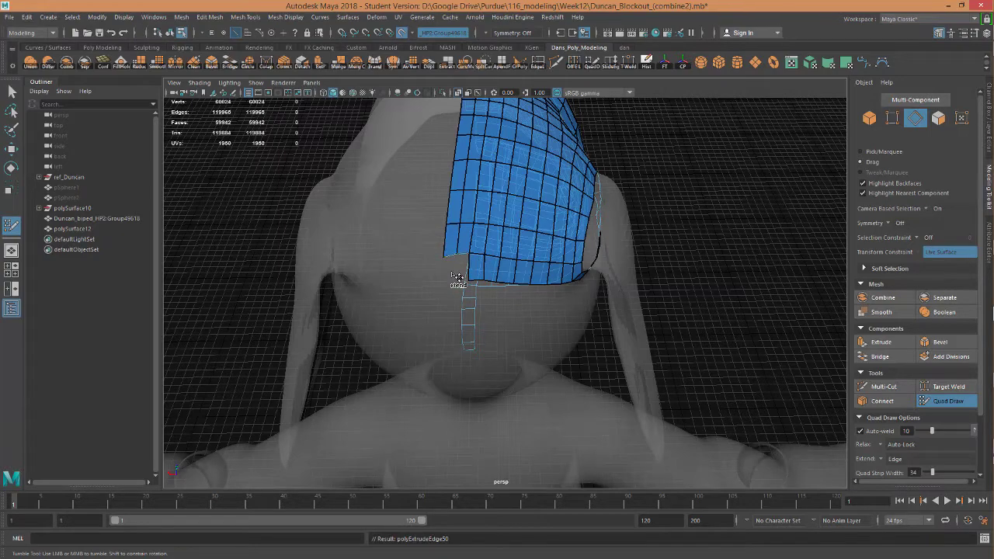
scroll(458, 288, up, 2)
mouse_move(505, 303)
alt+mouse_down()
mouse_move(540, 304)
mouse_move(534, 233)
alt+mouse_up()
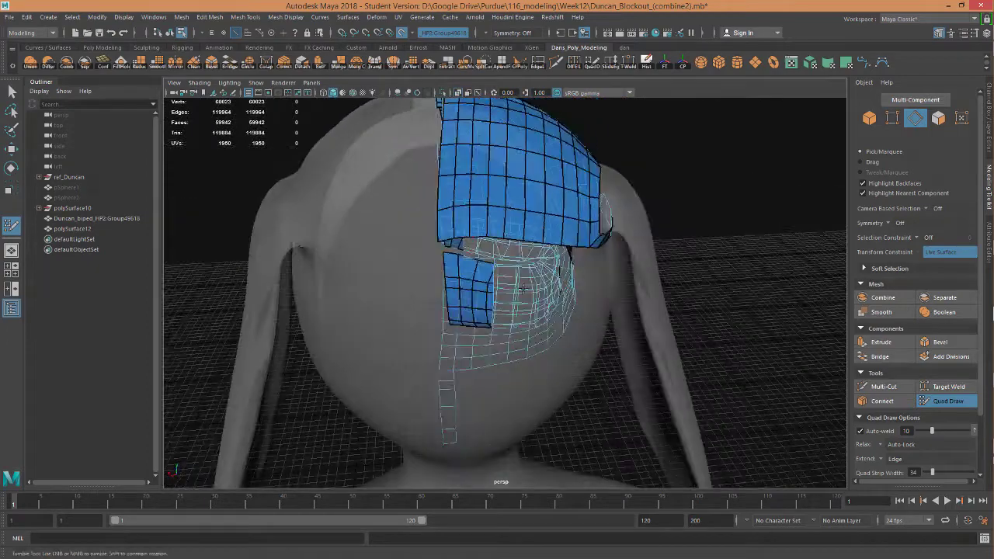
mouse_move(542, 311)
mouse_down()
mouse_move(535, 395)
mouse_move(548, 331)
mouse_up()
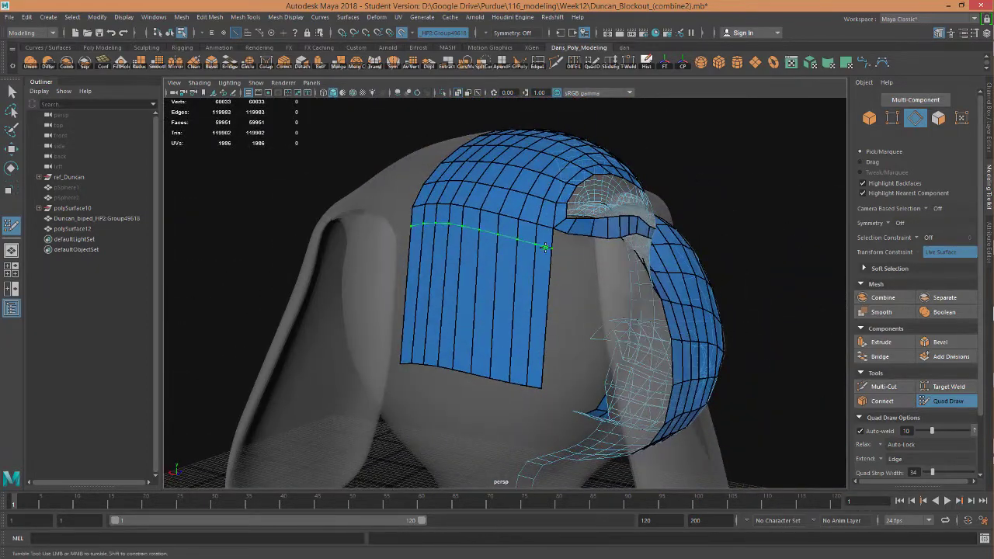
Insert a horizontal edge loop across the back patch and delete a stray face.
ctrl+click(547, 243)
shift+click(561, 240)
mouse_move(561, 240)
alt+mouse_down()
mouse_move(659, 270)
mouse_move(521, 263)
mouse_move(590, 241)
mouse_move(600, 264)
mouse_move(544, 248)
alt+mouse_up()
alt+right_drag(544, 248, 592, 223)
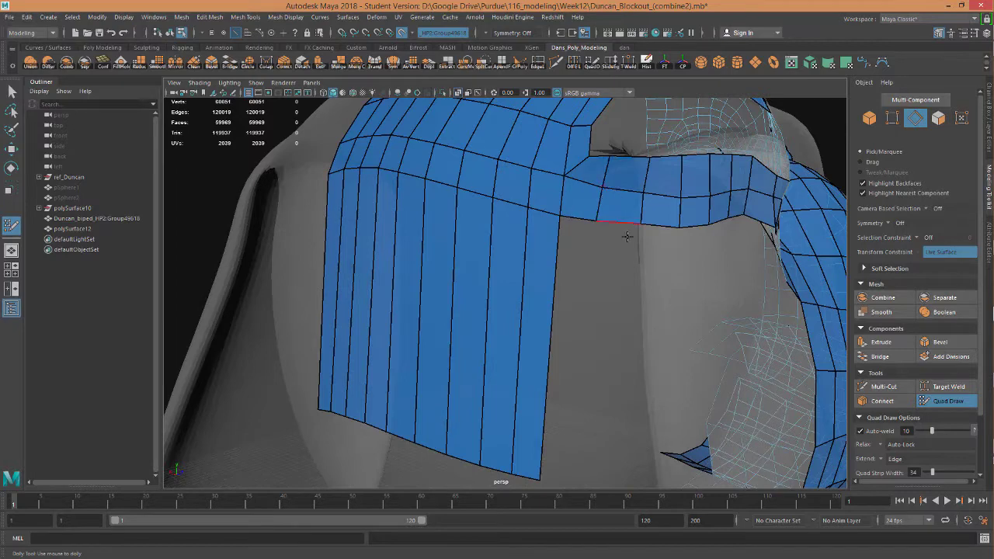
mouse_move(594, 221)
alt+mouse_down()
mouse_move(664, 267)
mouse_move(515, 284)
mouse_move(475, 278)
mouse_move(661, 233)
mouse_move(679, 302)
mouse_move(574, 307)
alt+mouse_up()
key(ctrl+z)
ctrl+shift+click(475, 277)
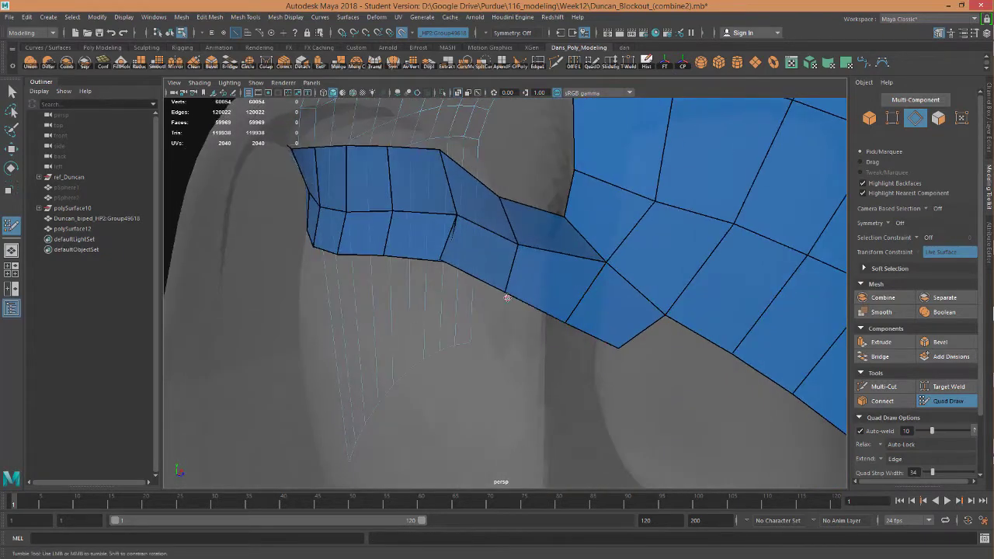
Extrude six quads from the shoulder's lower border and insert an edge loop through them.
mouse_move(507, 298)
alt+mouse_down()
mouse_move(488, 267)
mouse_move(328, 160)
mouse_move(381, 199)
mouse_move(549, 199)
alt+mouse_up()
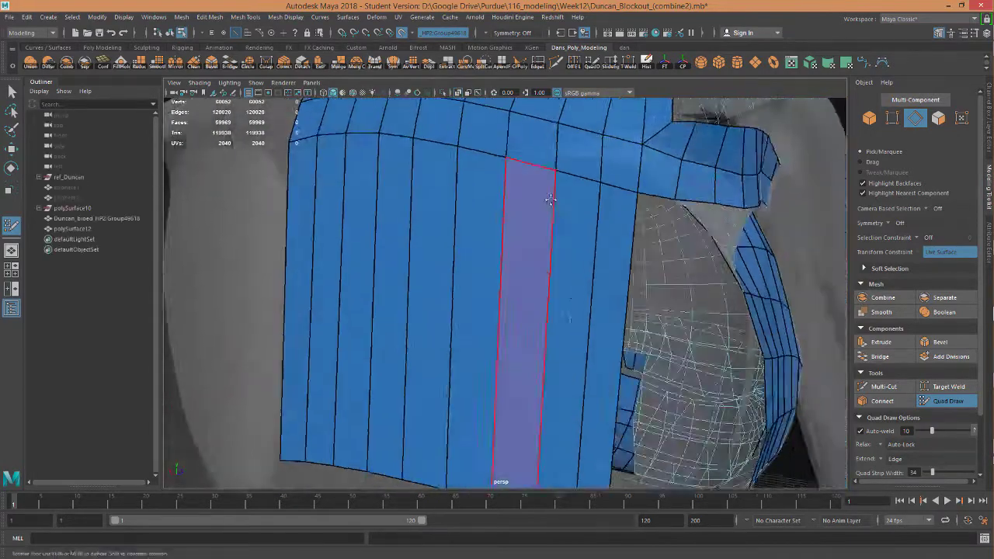
scroll(550, 200, down, 5)
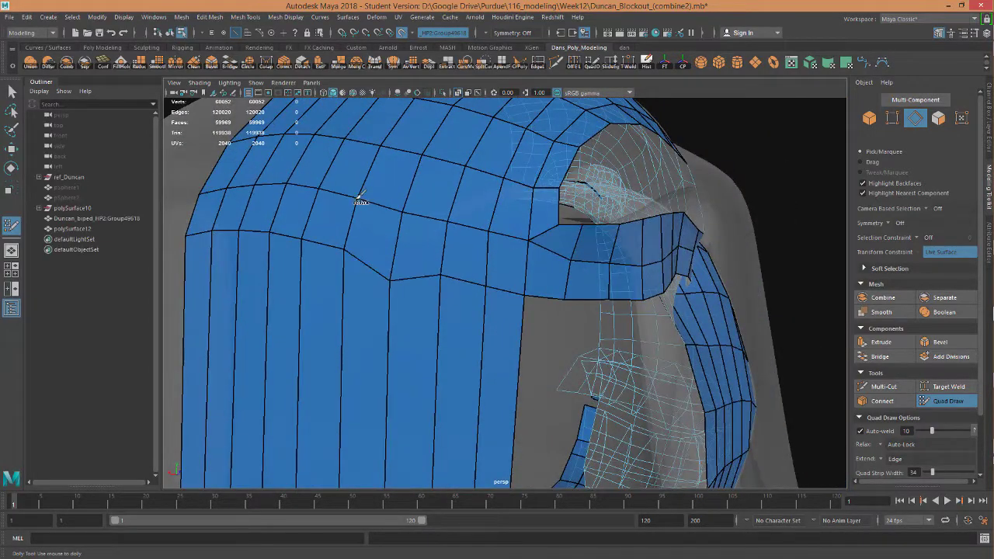
alt+drag(359, 200, 699, 350)
alt+middle_drag(699, 349, 570, 253)
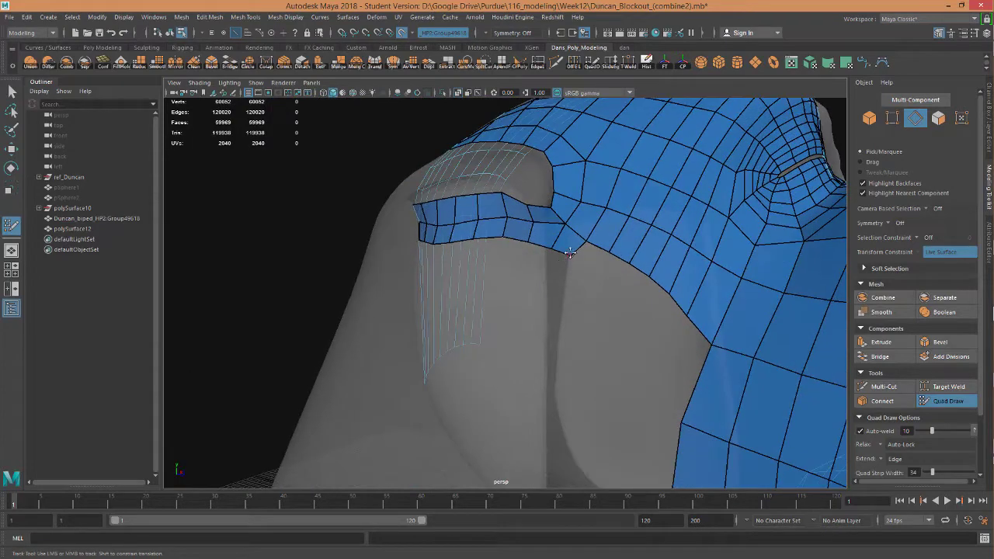
drag(648, 275, 679, 365)
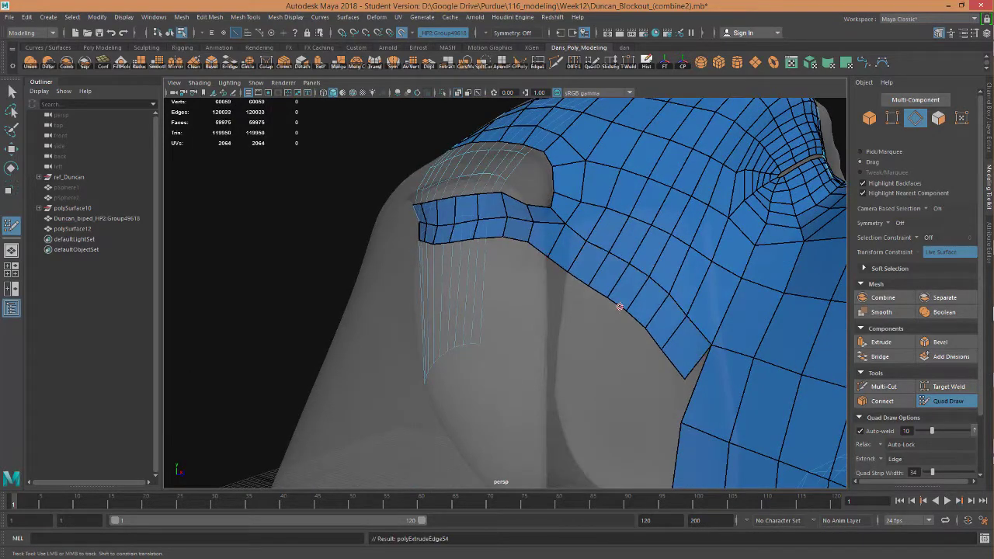
scroll(682, 410, down, 5)
scroll(702, 357, up, 4)
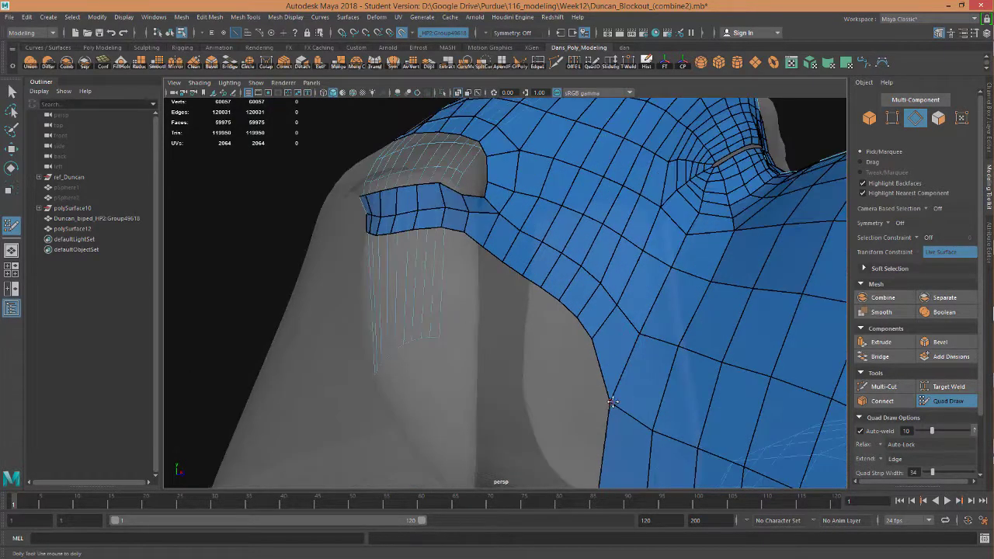
scroll(691, 394, up, 1)
scroll(713, 348, down, 3)
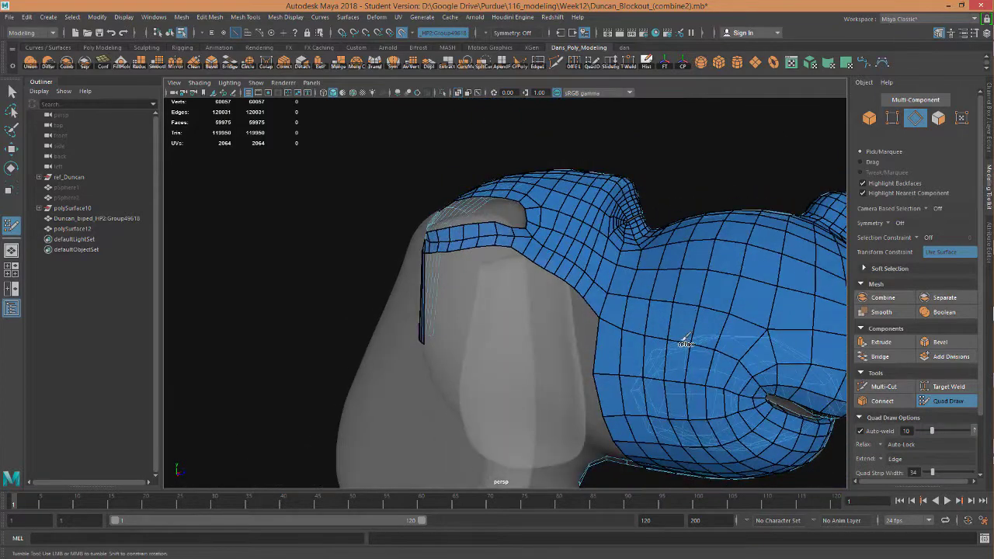
scroll(683, 345, up, 4)
scroll(695, 355, up, 2)
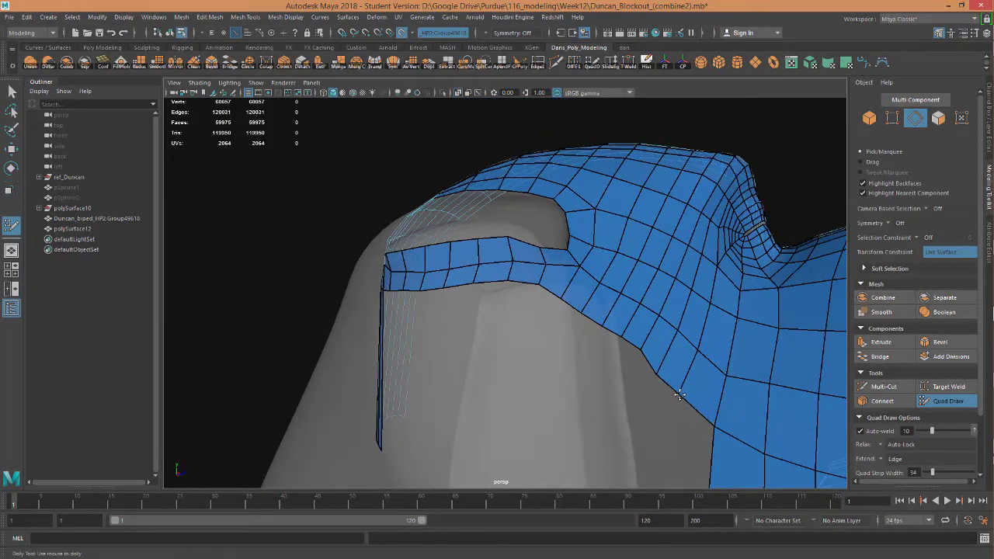
mouse_move(625, 351)
alt+mouse_down()
mouse_move(598, 353)
mouse_move(440, 277)
mouse_move(412, 280)
mouse_move(549, 379)
mouse_move(518, 235)
mouse_move(416, 288)
mouse_move(641, 299)
mouse_move(617, 308)
mouse_move(614, 357)
alt+mouse_up()
ctrl+click(550, 379)
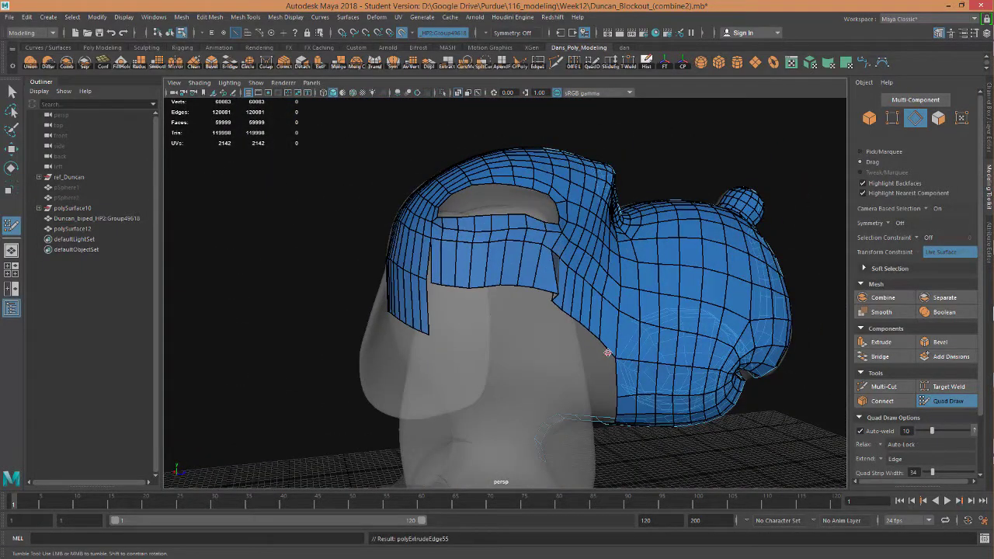
Undo the bad extension and extrude a new quad strip from the shoulder border.
key(ctrl+z)
mouse_move(615, 310)
mouse_down()
mouse_move(613, 355)
mouse_move(518, 291)
mouse_move(359, 288)
mouse_move(507, 297)
mouse_up()
alt+drag(458, 236, 429, 216)
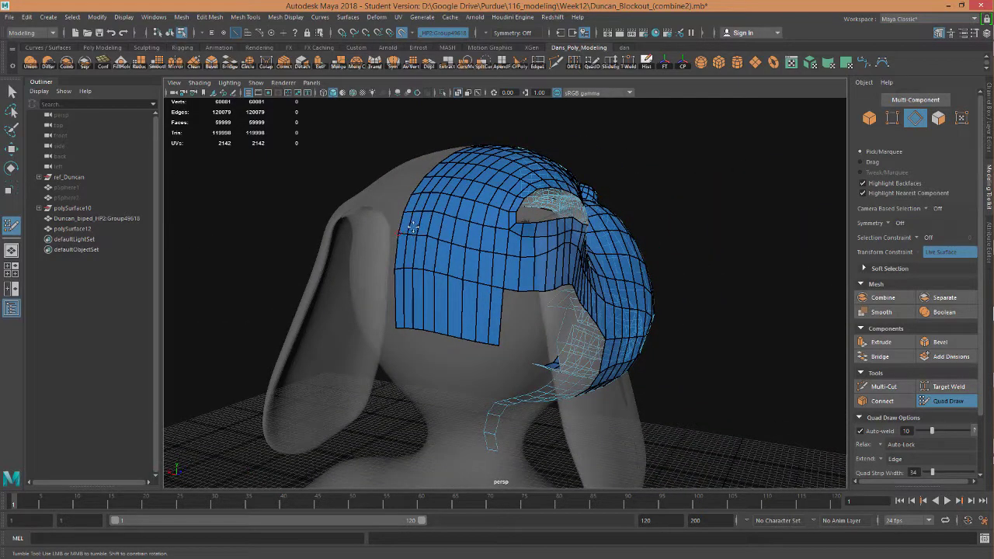
mouse_move(395, 233)
alt+mouse_down()
mouse_move(336, 222)
mouse_move(399, 204)
mouse_move(490, 251)
mouse_move(672, 247)
mouse_move(448, 234)
alt+mouse_up()
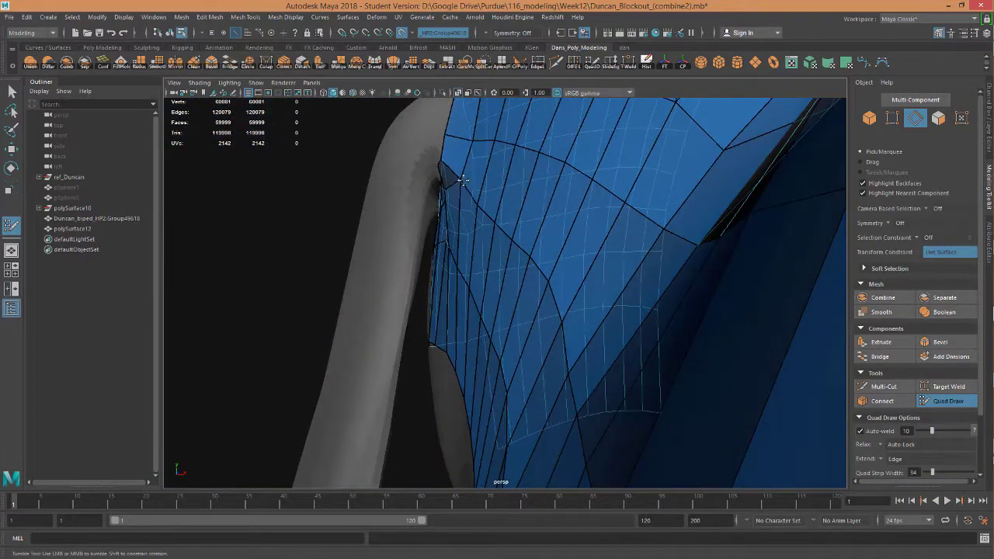
alt+drag(457, 191, 536, 264)
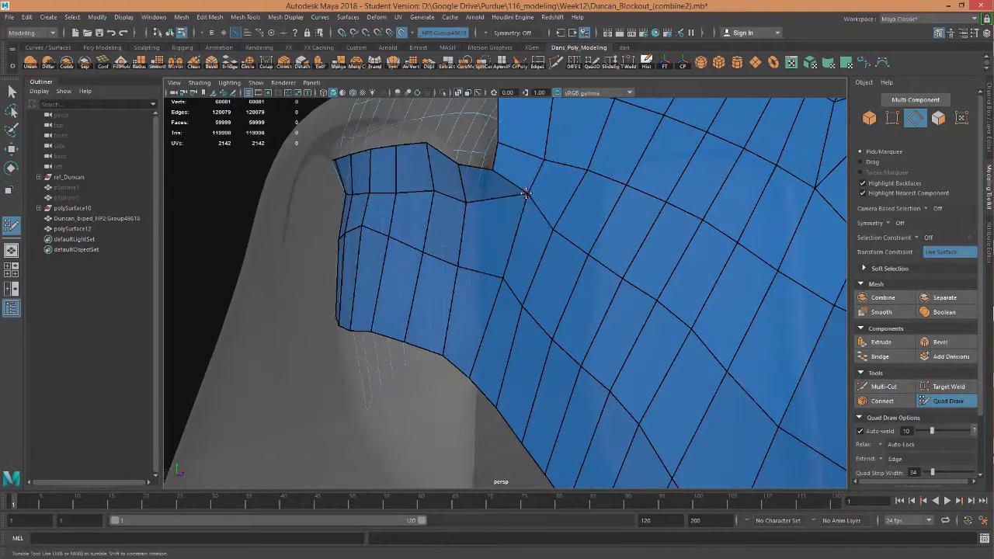
mouse_move(509, 206)
alt+mouse_down()
mouse_move(553, 264)
mouse_move(567, 241)
alt+mouse_up()
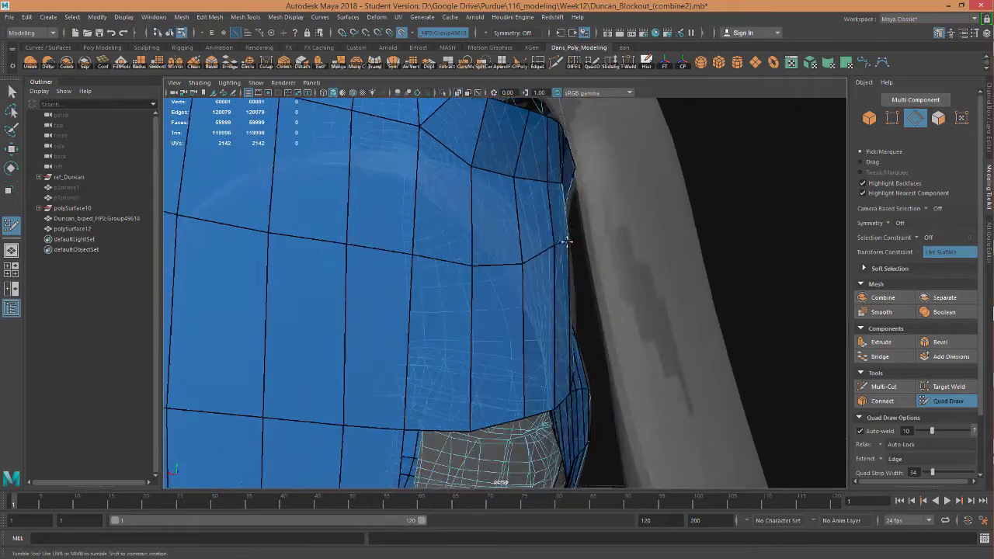
scroll(530, 250, down, 3)
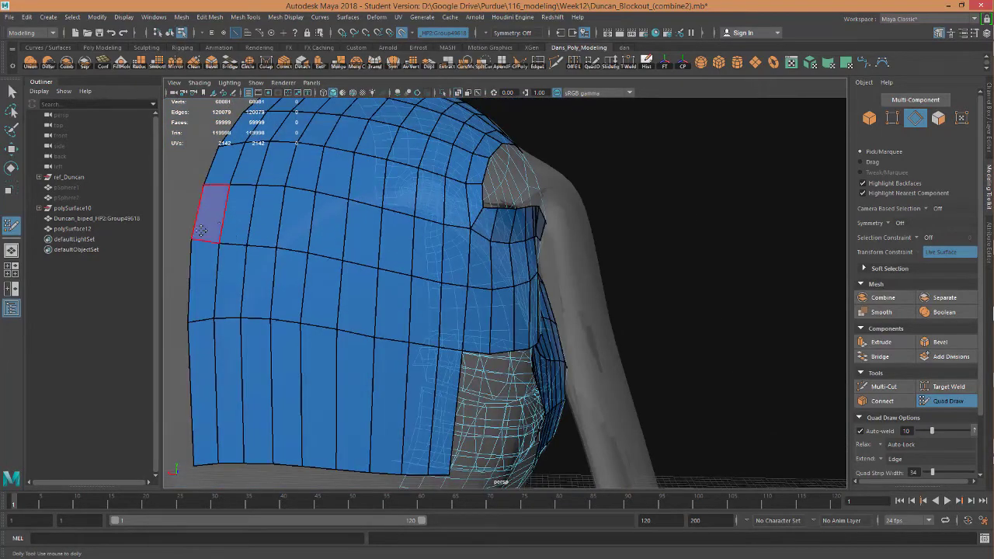
mouse_move(192, 244)
alt+mouse_down()
mouse_move(487, 284)
mouse_move(572, 311)
mouse_move(514, 282)
mouse_move(479, 283)
mouse_move(514, 265)
alt+mouse_up()
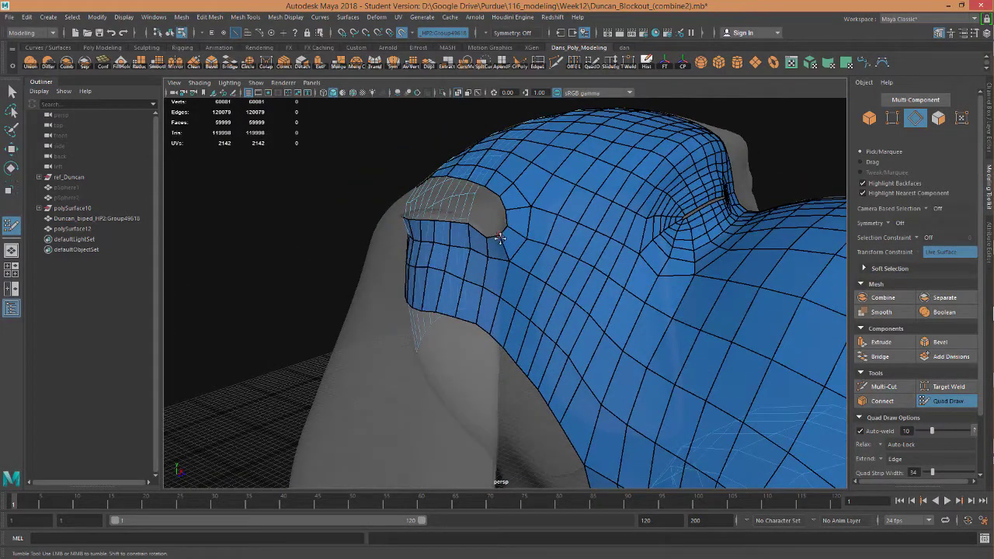
Extend the strip with more quads down toward the armpit.
mouse_move(587, 309)
alt+mouse_down()
mouse_move(549, 266)
mouse_move(536, 279)
mouse_move(559, 260)
mouse_move(547, 251)
mouse_move(481, 271)
mouse_move(432, 263)
mouse_move(512, 326)
mouse_move(528, 306)
mouse_move(516, 314)
mouse_move(542, 308)
mouse_move(598, 225)
mouse_move(660, 215)
mouse_move(660, 286)
mouse_move(484, 255)
alt+mouse_up()
scroll(557, 278, down, 3)
shift+click(547, 284)
scroll(515, 336, up, 3)
Insert a horizontal edge loop across the back of the retopology mesh.
alt+middle_drag(485, 255, 631, 316)
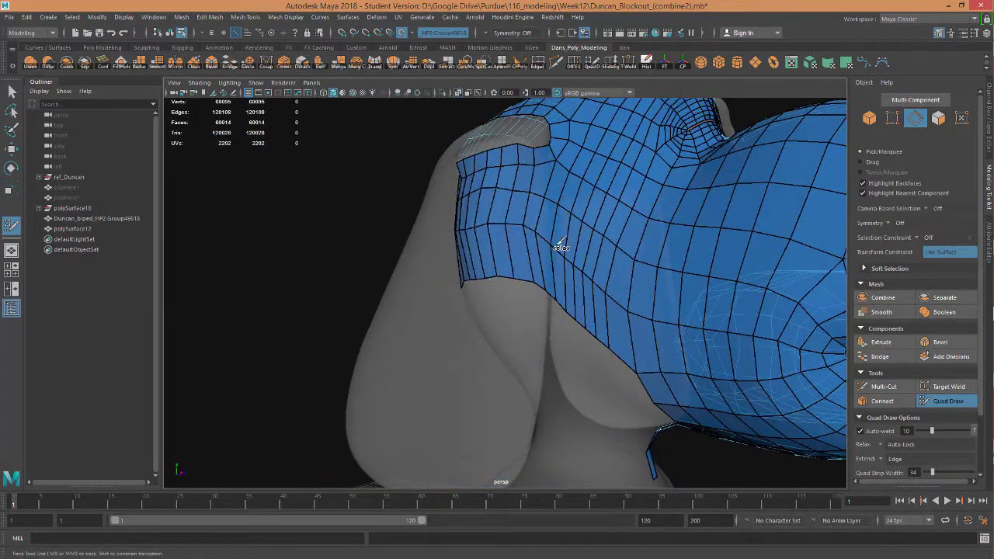
mouse_move(560, 247)
alt+mouse_down()
mouse_move(548, 237)
mouse_move(449, 247)
alt+mouse_up()
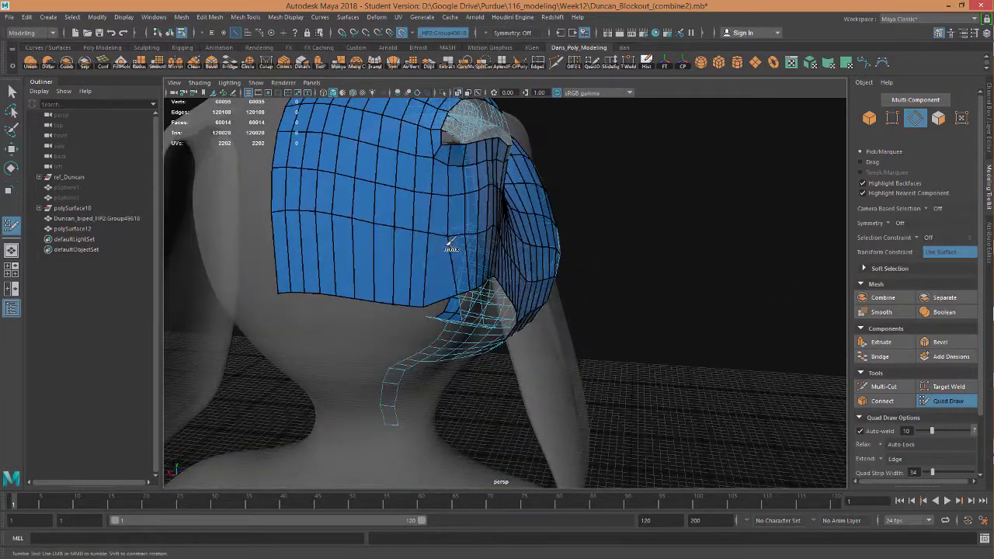
ctrl+click(313, 230)
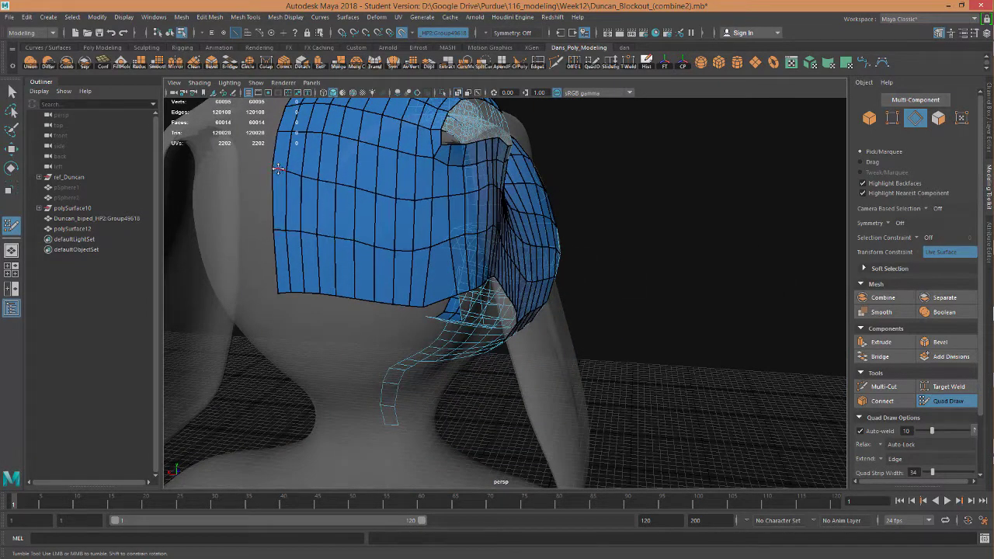
Fill the gap between the shoulder strip and the torso quads with a new quad.
mouse_move(415, 207)
alt+mouse_down()
mouse_move(420, 167)
mouse_move(346, 222)
mouse_move(545, 235)
alt+mouse_up()
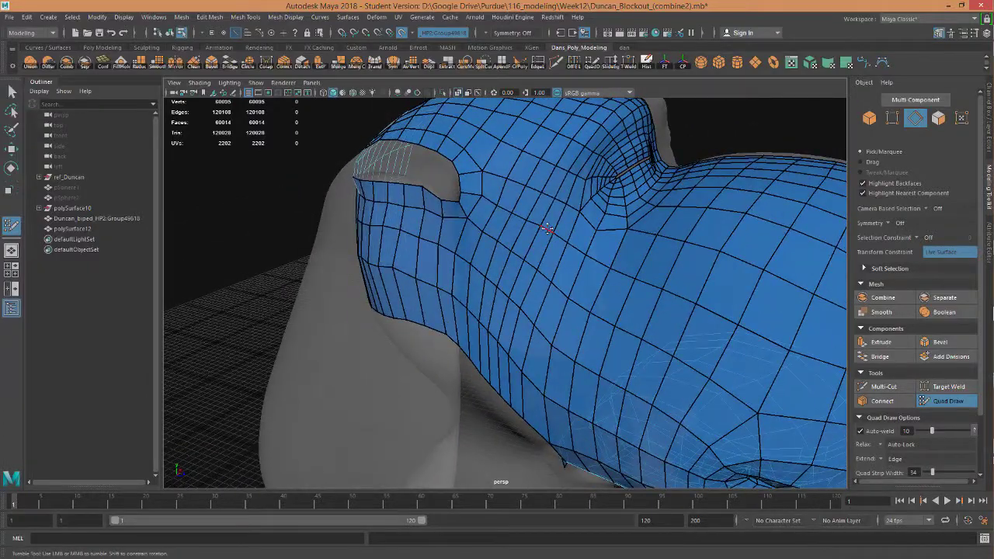
alt+drag(520, 242, 463, 177)
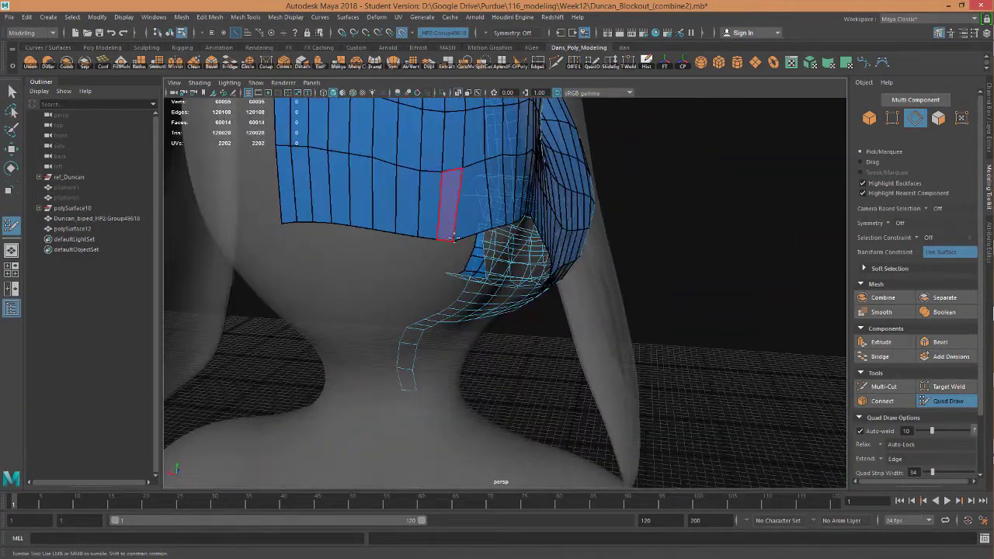
mouse_move(340, 219)
alt+mouse_down()
mouse_move(244, 205)
mouse_move(268, 217)
mouse_move(665, 254)
mouse_move(608, 373)
mouse_move(559, 278)
alt+mouse_up()
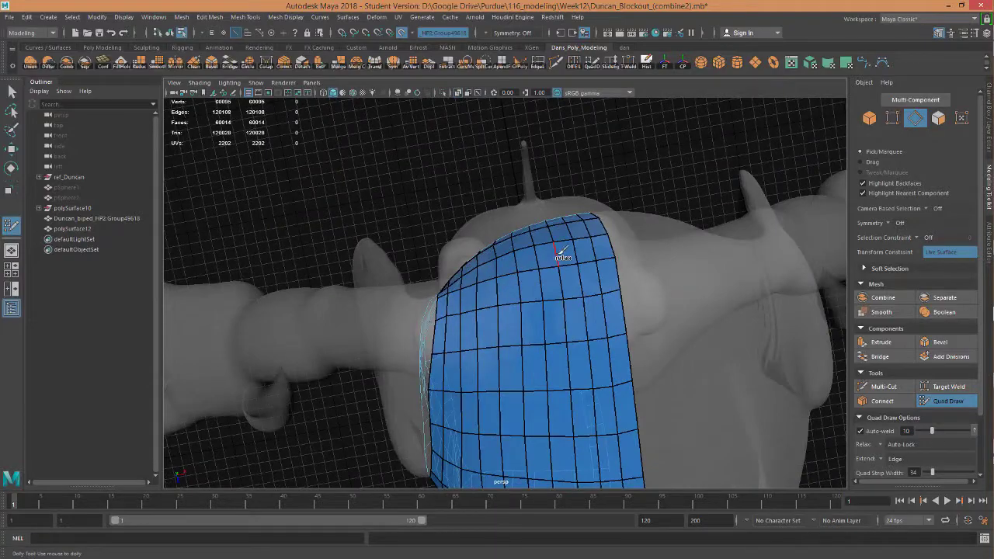
mouse_move(625, 284)
alt+mouse_down()
mouse_move(432, 376)
mouse_move(449, 381)
mouse_move(517, 333)
alt+mouse_up()
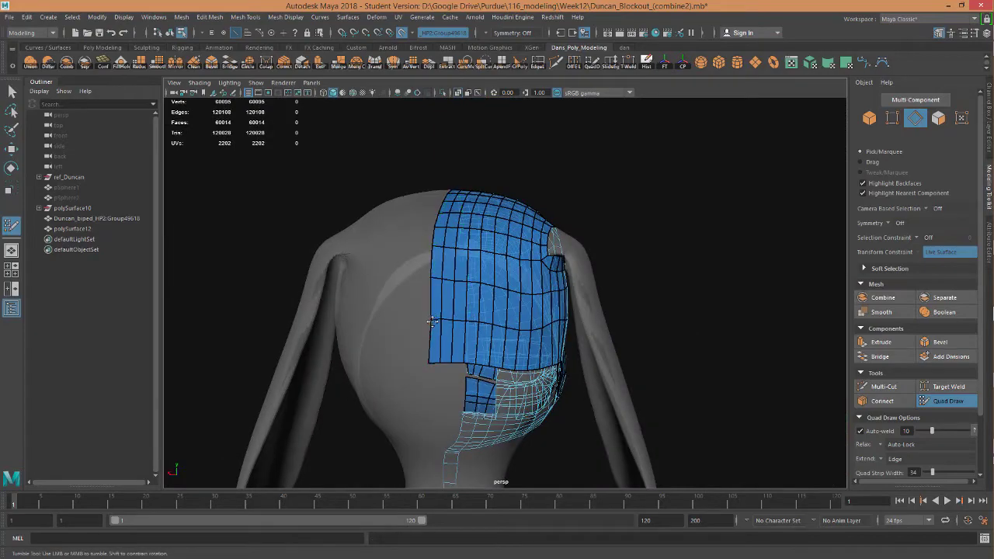
mouse_move(476, 307)
alt+mouse_down()
mouse_move(546, 261)
mouse_move(541, 251)
mouse_move(525, 319)
alt+mouse_up()
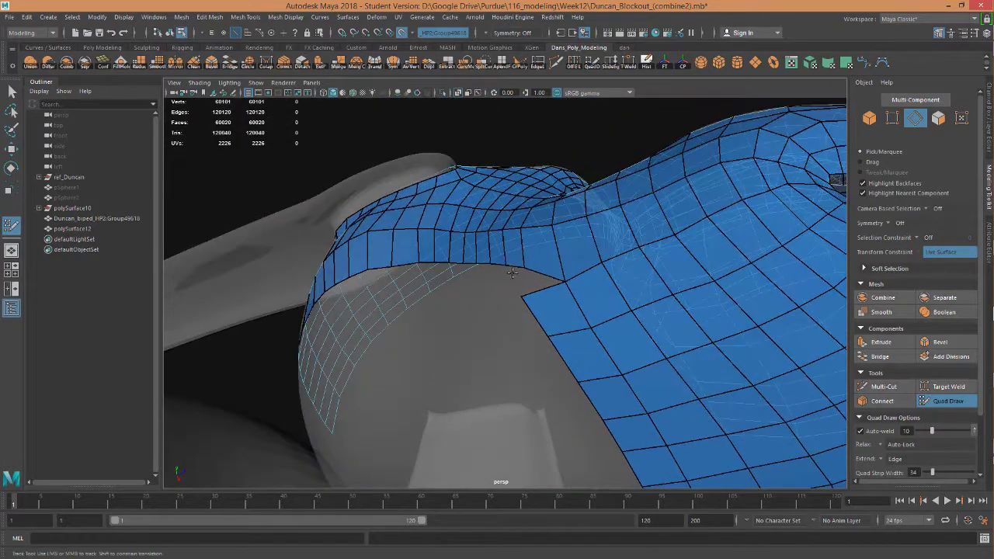
shift+click(536, 271)
Fill a second quad on the lower shoulder so the strip joins the torso mesh.
mouse_move(536, 272)
alt+mouse_down()
mouse_move(550, 376)
mouse_move(566, 398)
mouse_move(517, 317)
mouse_move(599, 292)
mouse_move(583, 271)
mouse_move(577, 281)
alt+mouse_up()
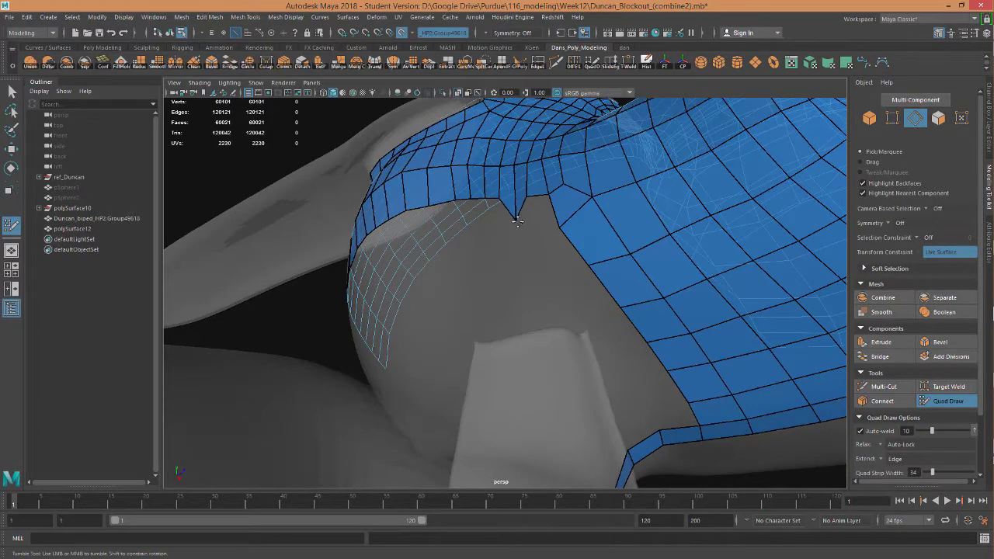
alt+drag(524, 224, 559, 288)
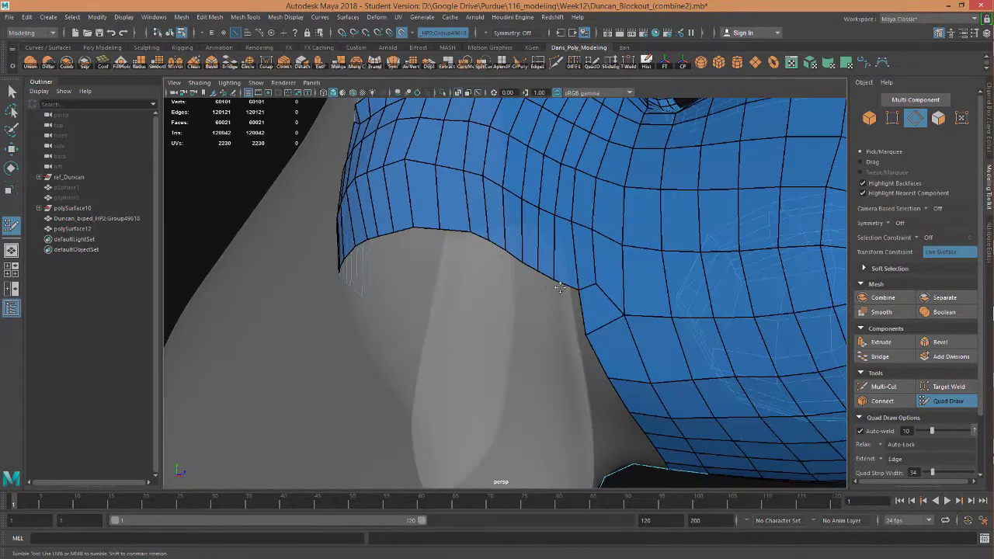
mouse_move(588, 335)
alt+mouse_down()
mouse_move(550, 230)
mouse_move(613, 274)
mouse_move(570, 271)
alt+mouse_up()
shift+click(579, 250)
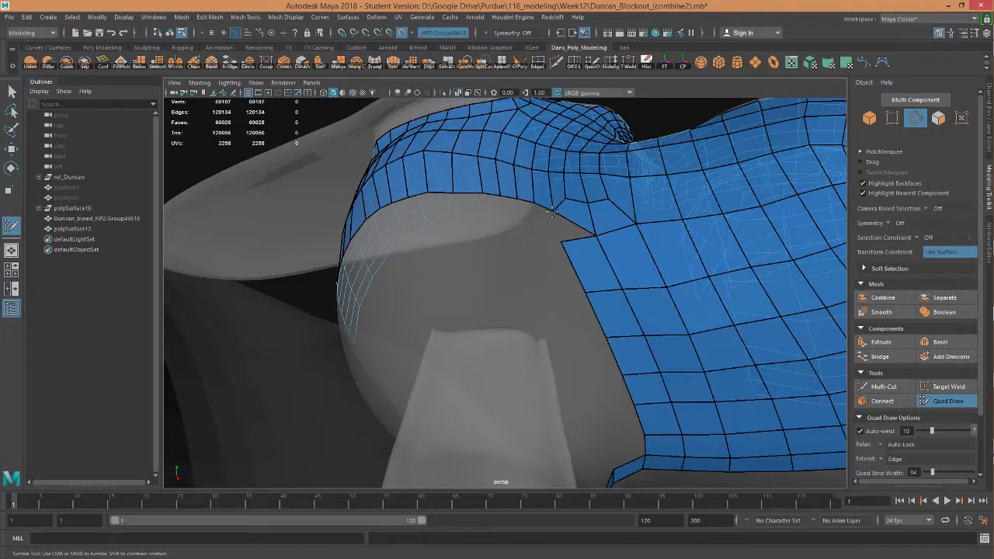
mouse_move(594, 302)
alt+mouse_down()
mouse_move(571, 267)
mouse_move(551, 284)
mouse_move(492, 295)
mouse_move(563, 271)
mouse_move(639, 338)
mouse_move(581, 355)
mouse_move(501, 350)
mouse_move(592, 361)
mouse_move(561, 382)
alt+mouse_up()
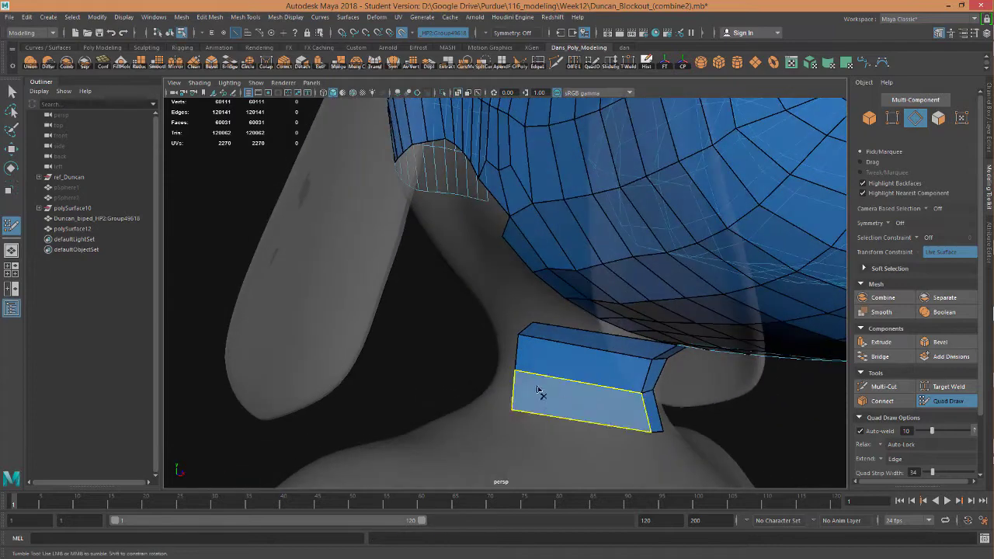
Split the small patch under the shoulder with extra edge loops and adjust a side vertex.
ctrl+click(581, 374)
alt+drag(581, 374, 552, 312)
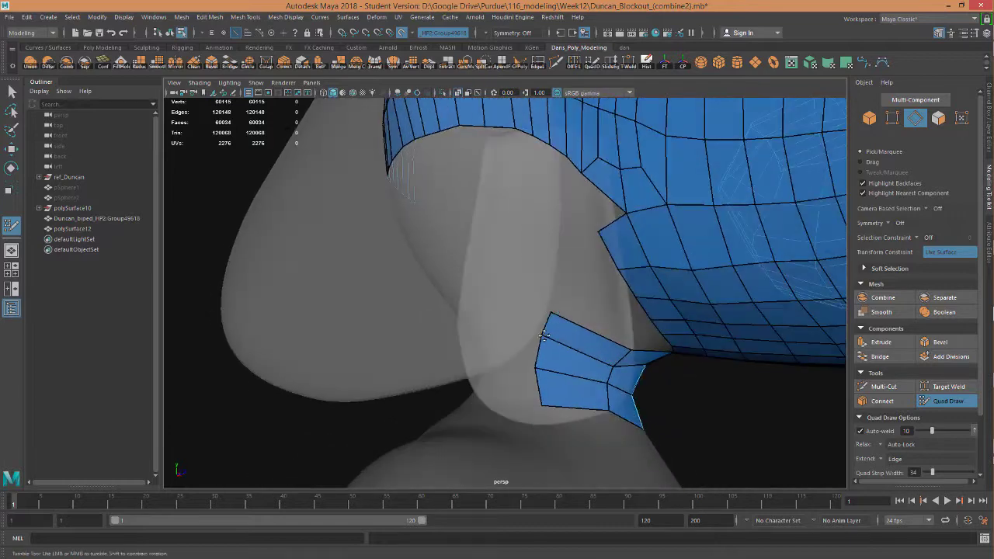
drag(535, 365, 545, 375)
mouse_move(549, 311)
alt+mouse_down()
mouse_move(479, 337)
mouse_move(523, 304)
alt+mouse_up()
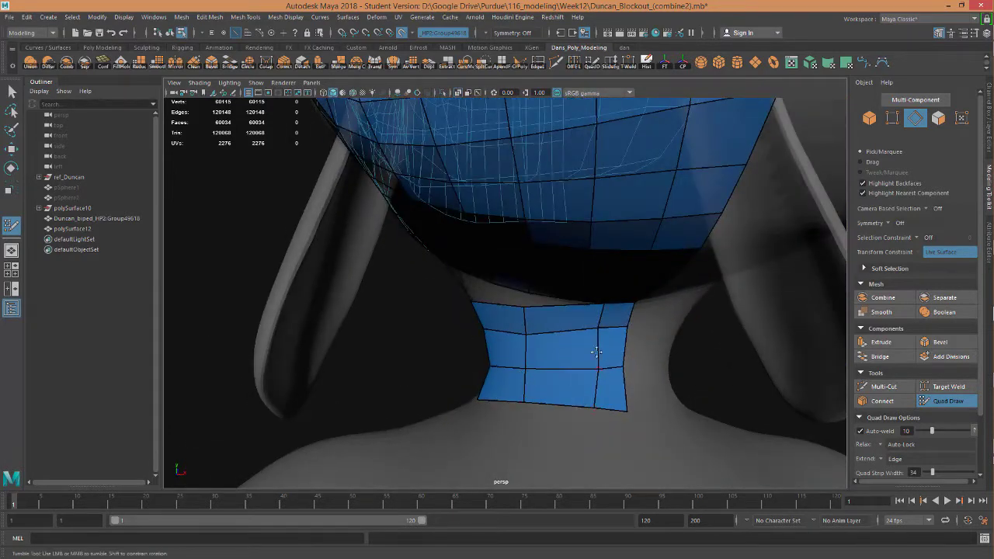
mouse_move(596, 352)
alt+mouse_down()
mouse_move(554, 254)
mouse_move(598, 223)
mouse_move(665, 222)
alt+mouse_up()
ctrl+click(553, 254)
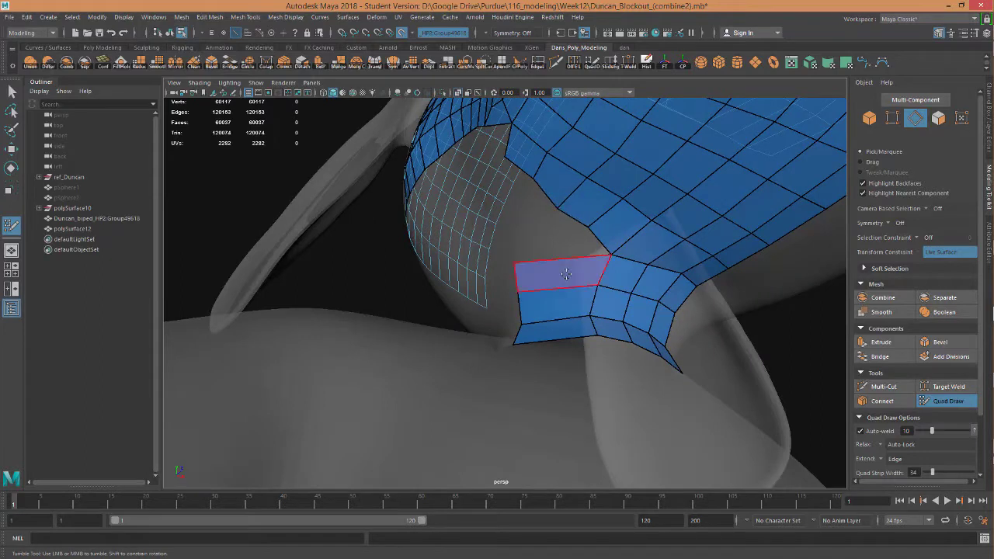
ctrl+click(554, 288)
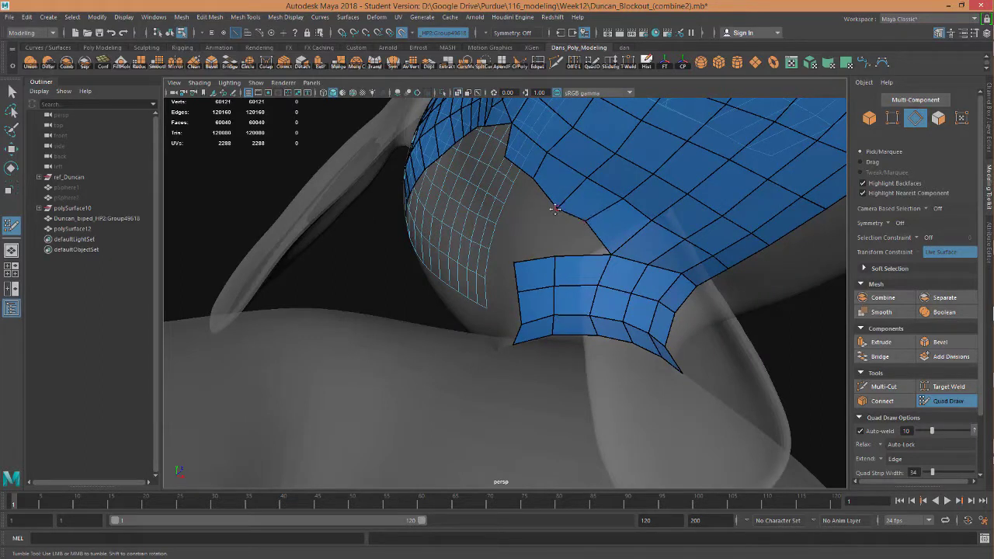
Place a new vertex in the gap and fill faces linking the patch to the torso.
click(550, 233)
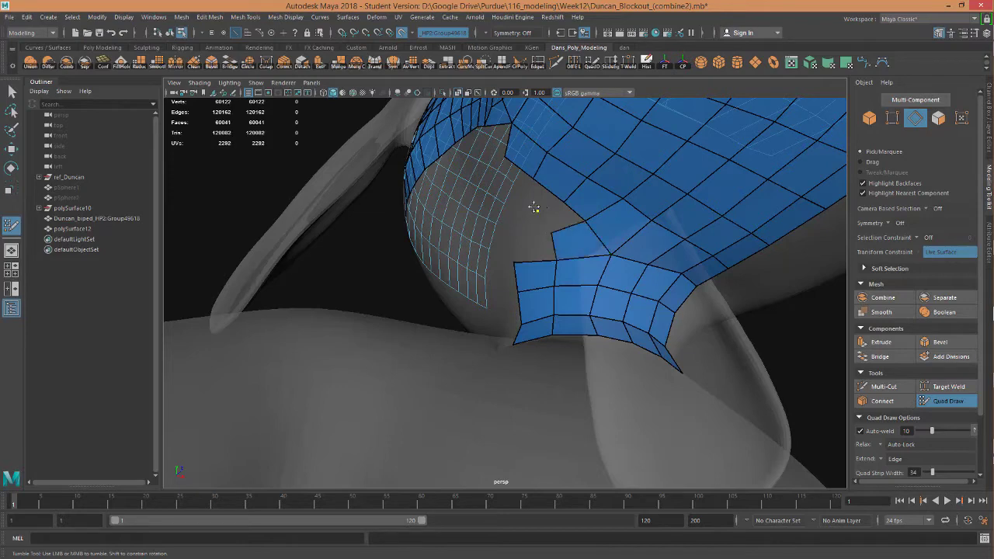
shift+click(533, 199)
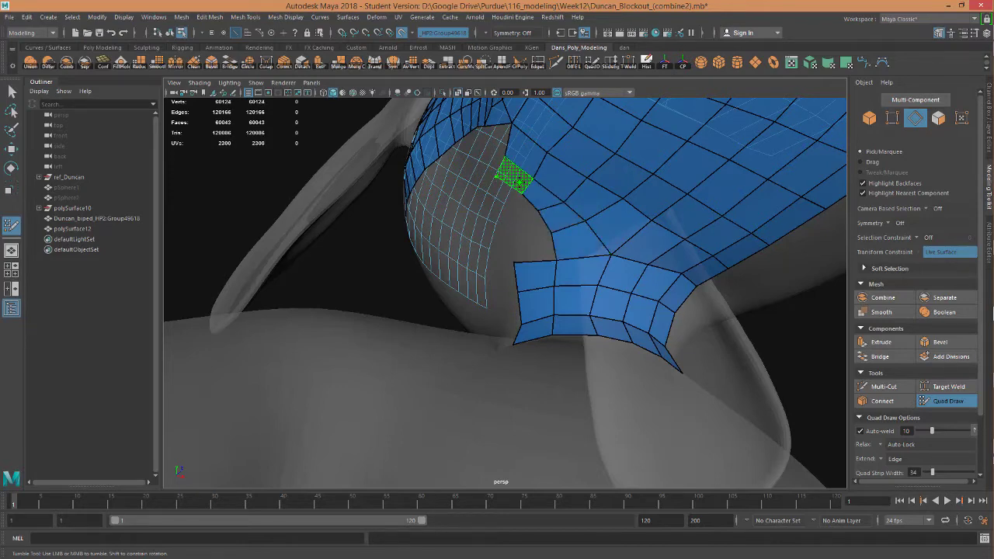
shift+click(510, 173)
mouse_move(512, 179)
alt+mouse_down()
mouse_move(593, 250)
mouse_move(587, 237)
alt+mouse_up()
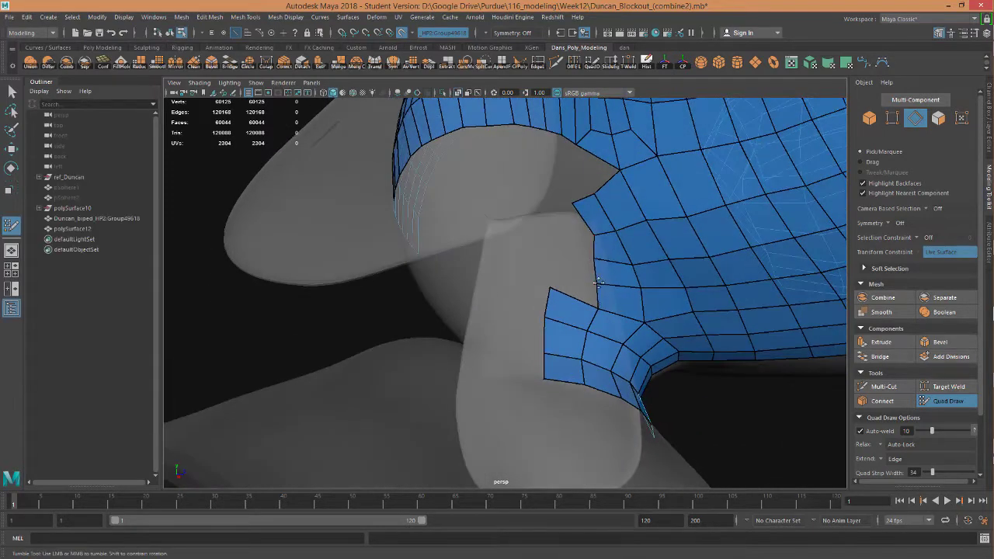